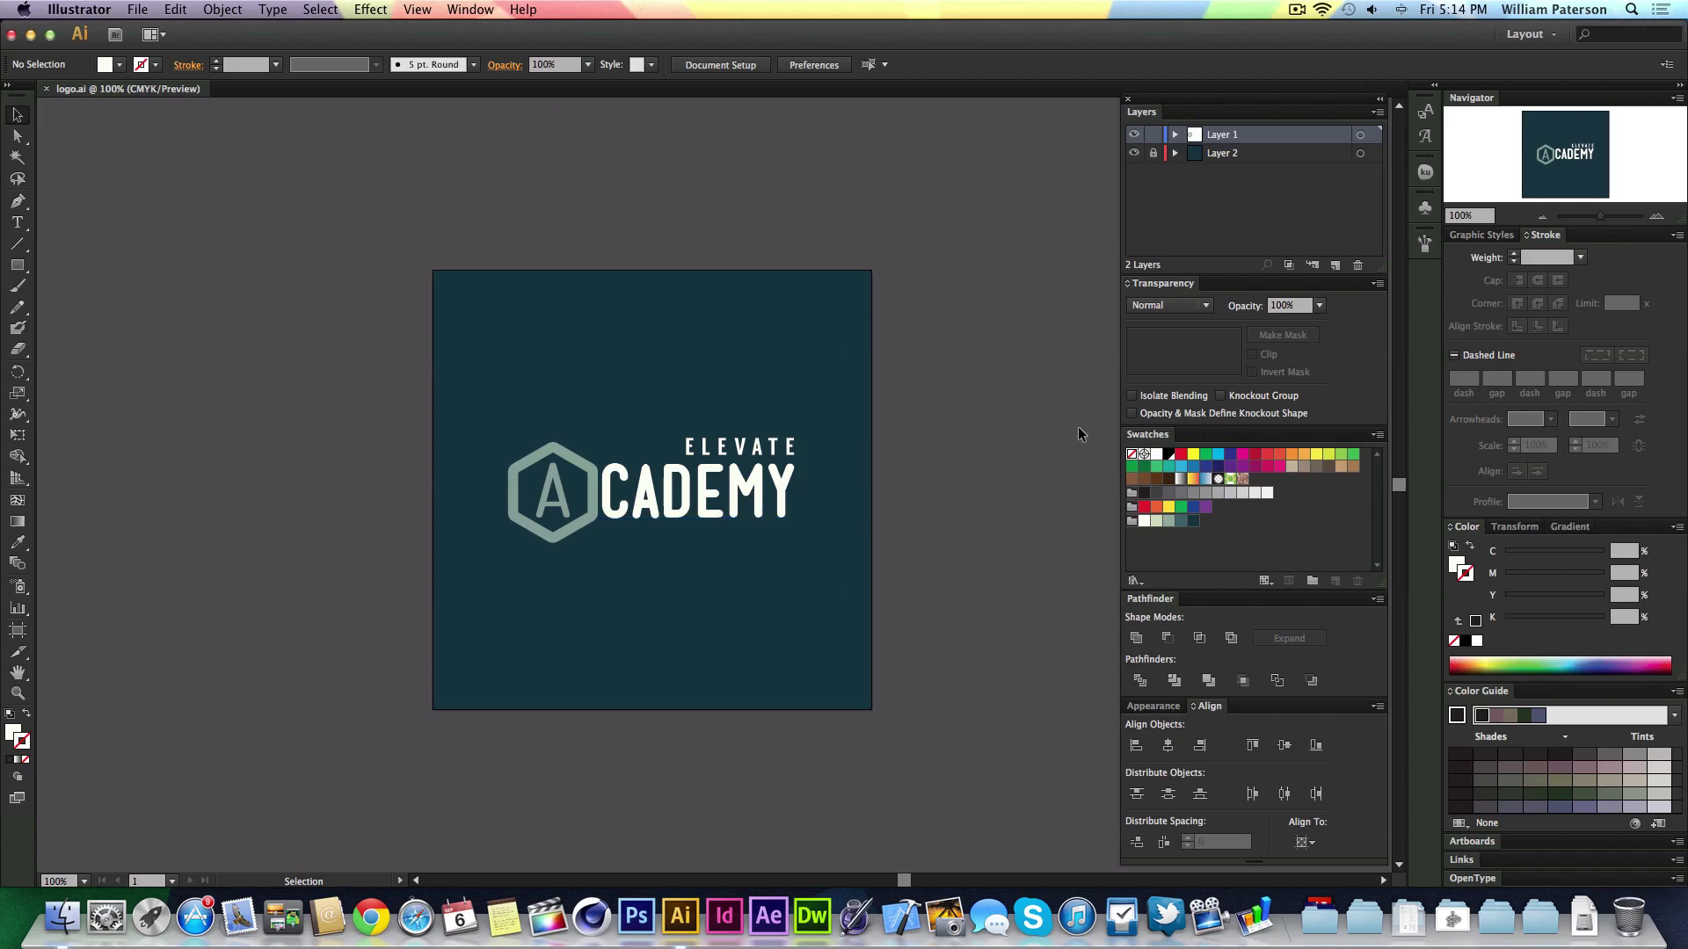
Select the reference logo's hexagon A mark and its ELEVATE ACADEMY text to inspect them.
drag(554, 375, 503, 646)
drag(695, 661, 839, 357)
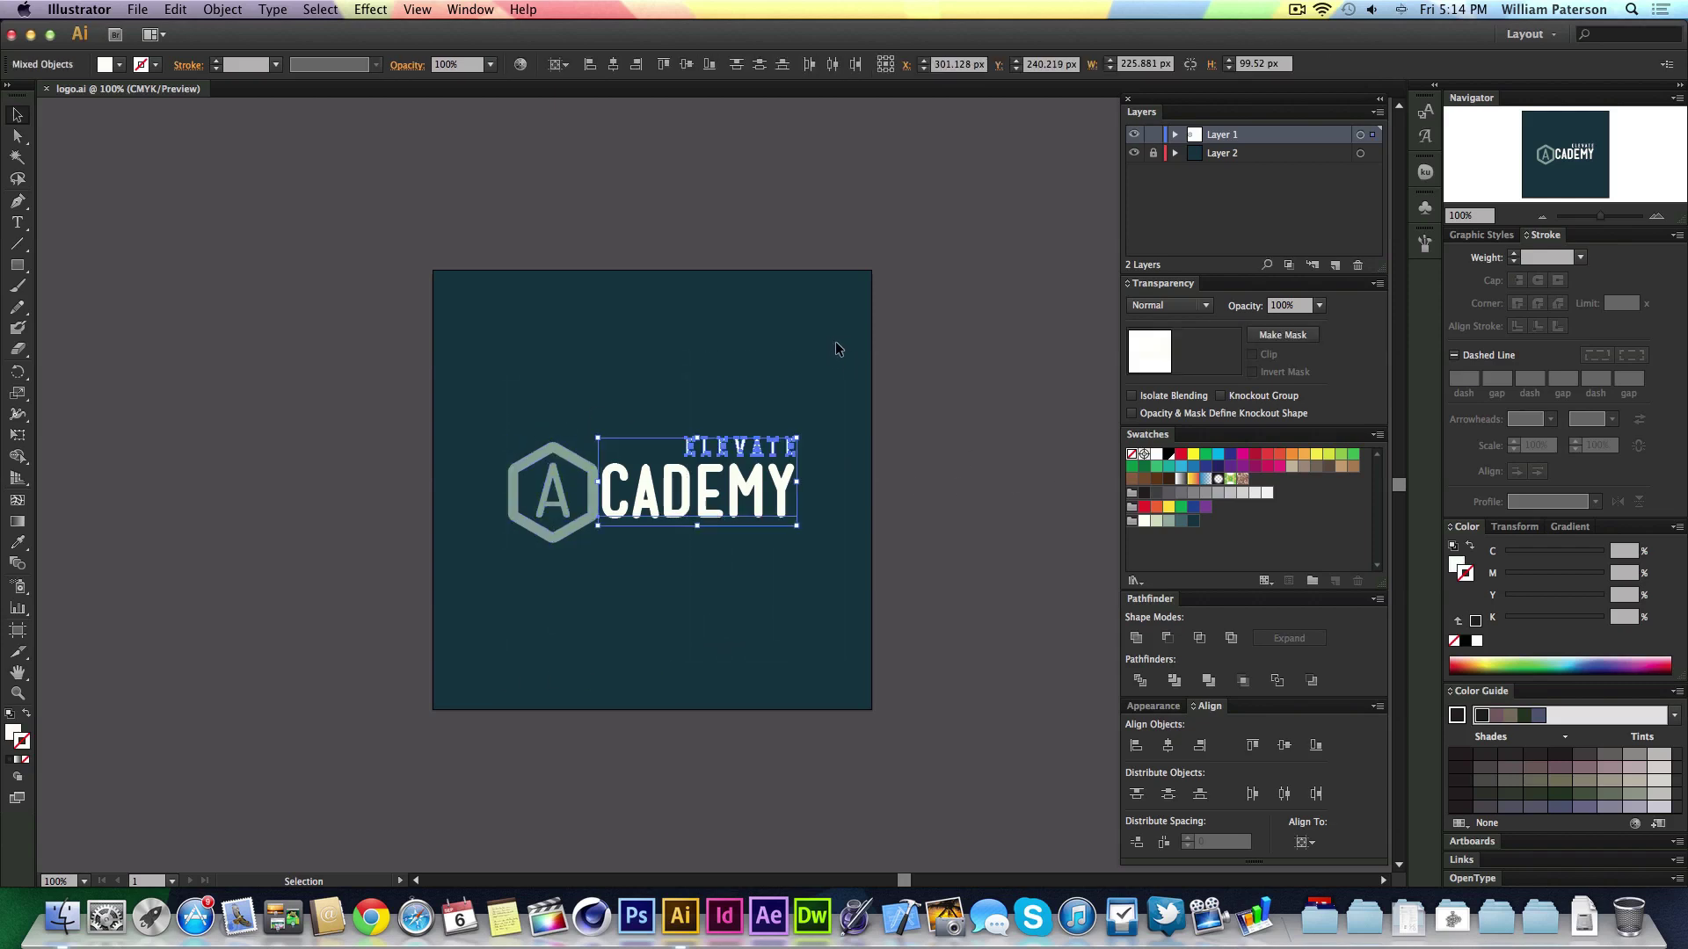
click(835, 343)
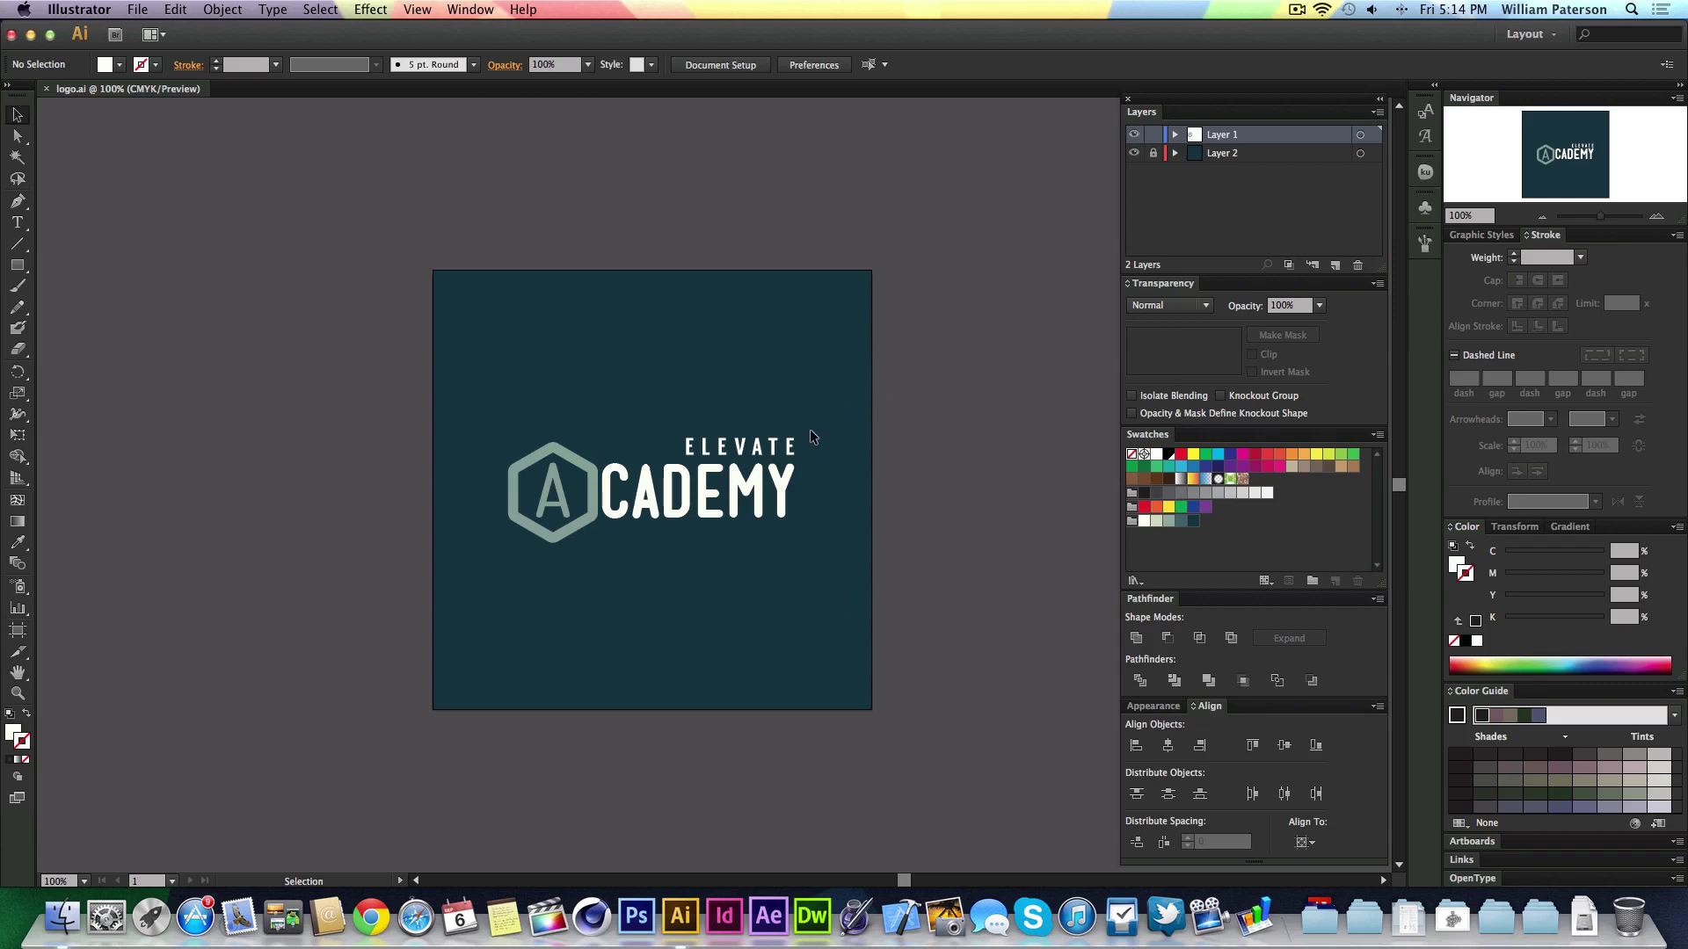
drag(857, 398, 791, 362)
drag(547, 368, 448, 671)
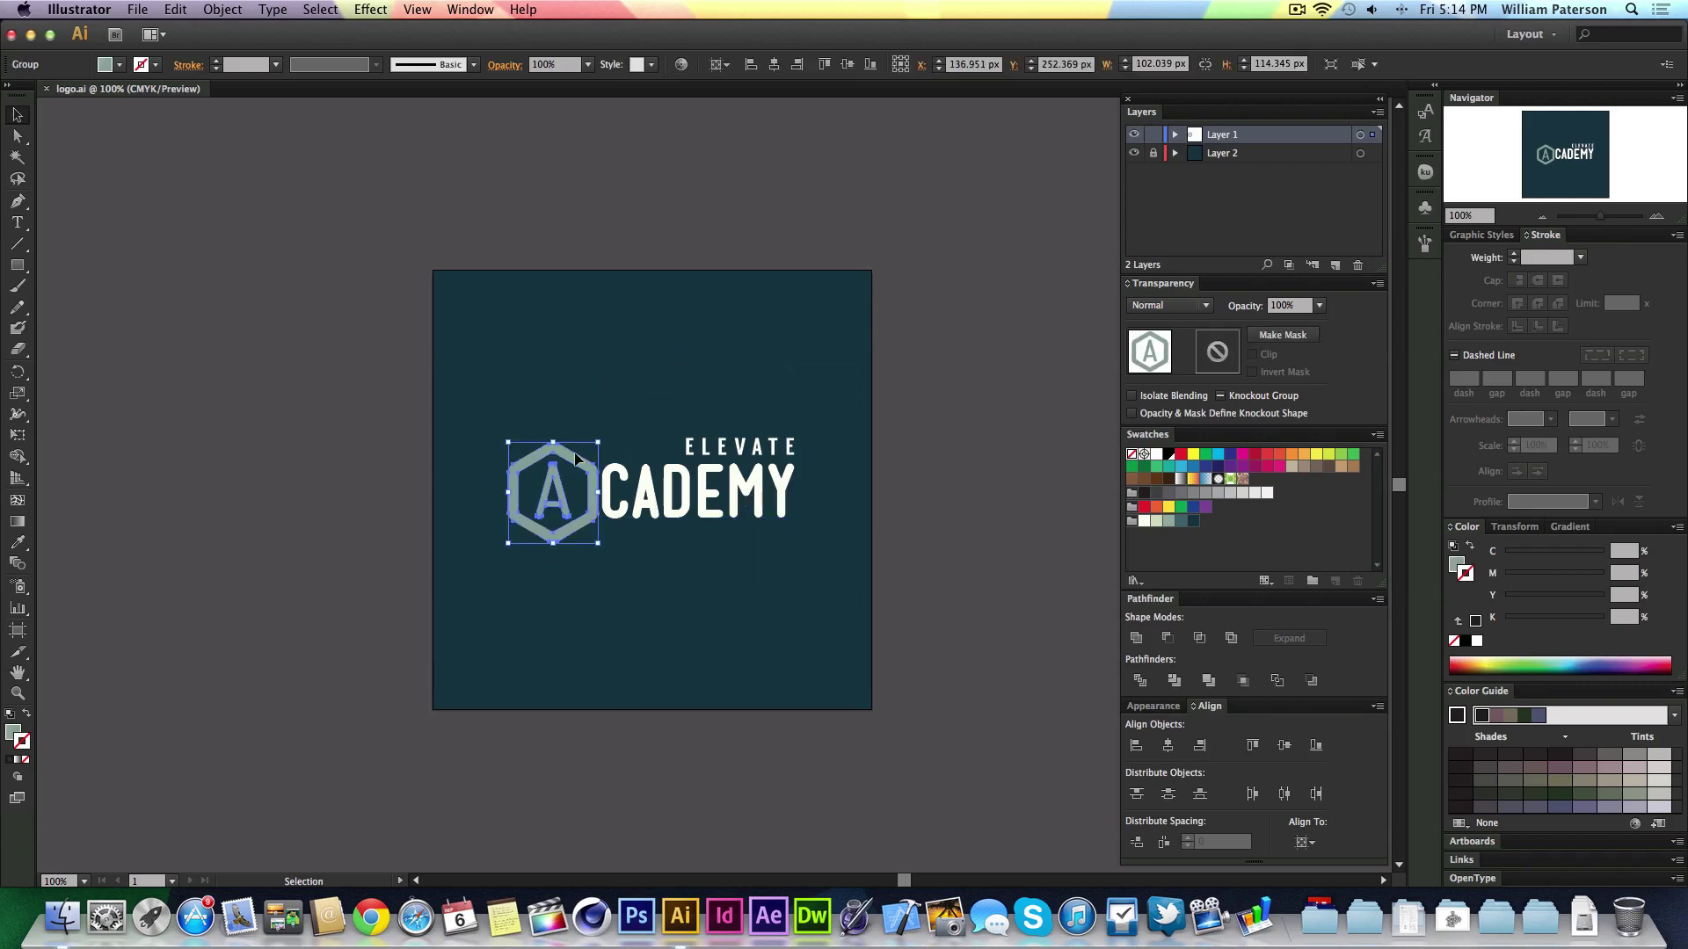
Zoom in on the hexagon A mark and reselect the logo group.
key(z)
drag(466, 435, 616, 589)
drag(542, 652, 445, 682)
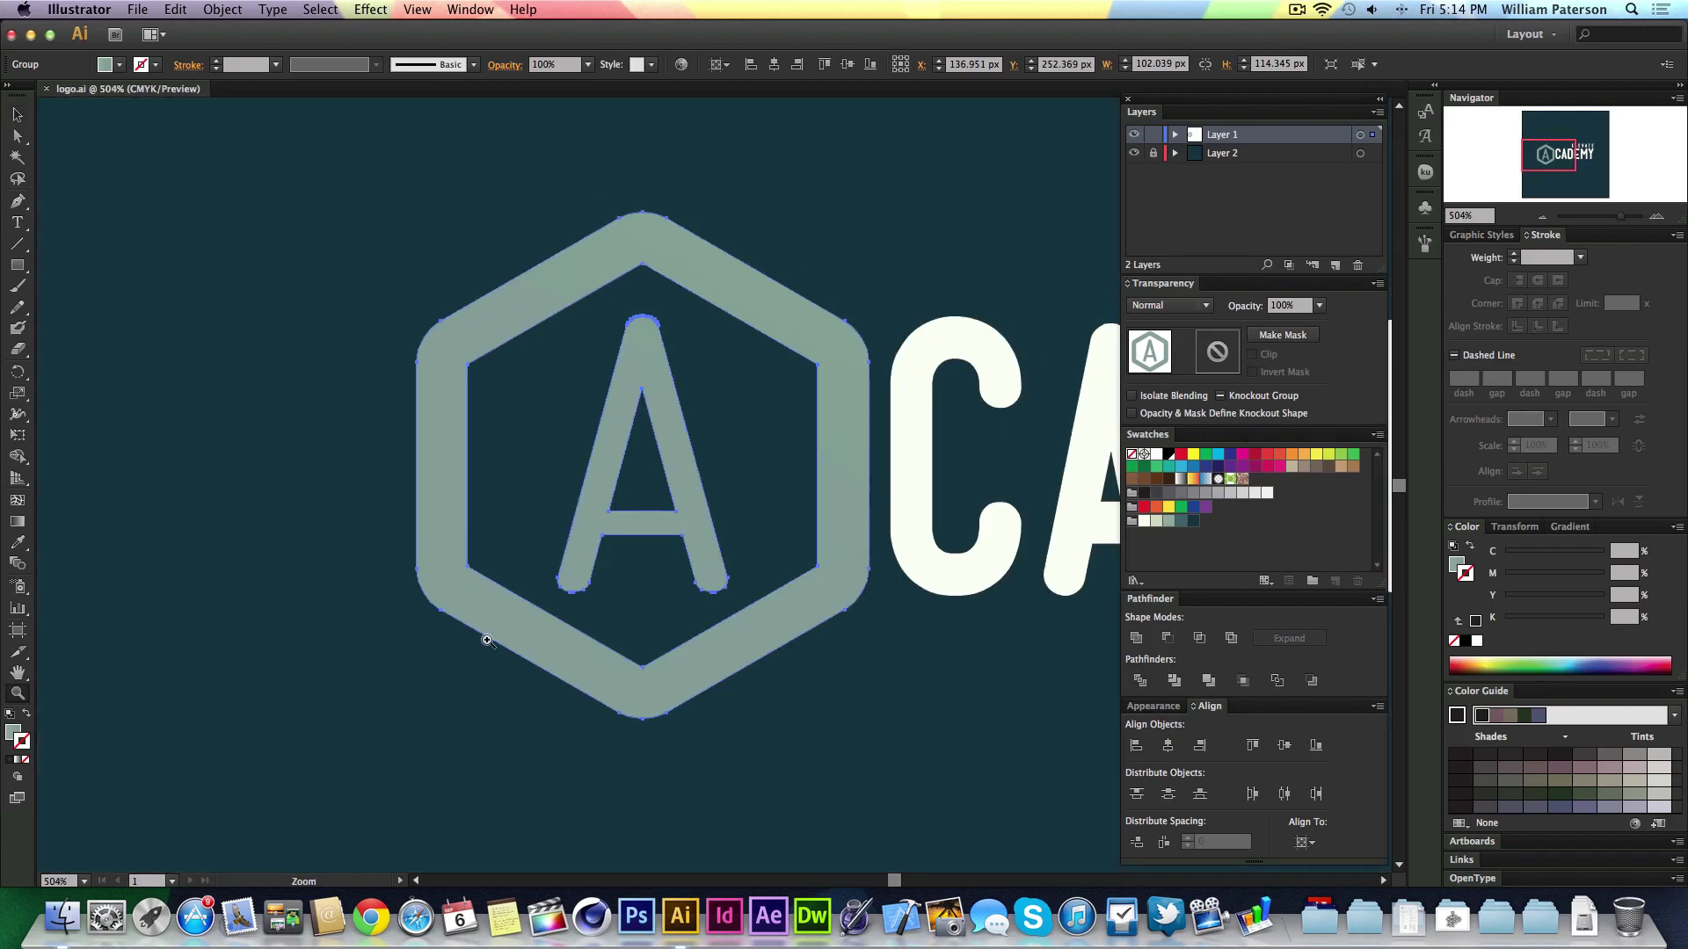
key(v)
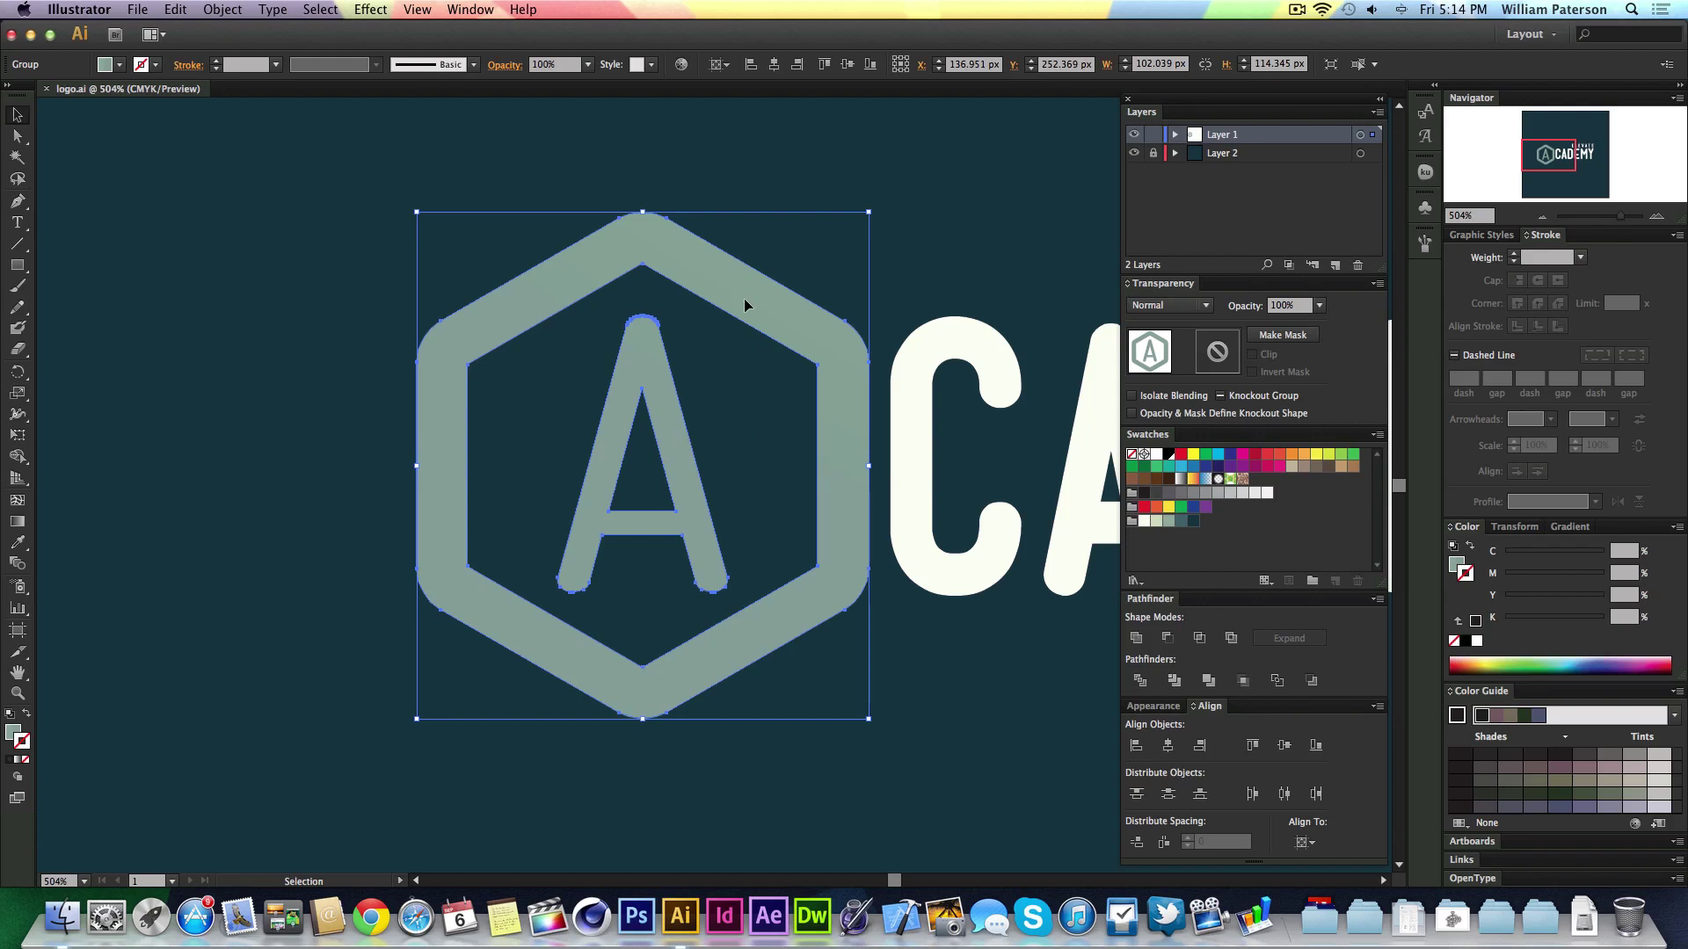
drag(348, 320, 448, 511)
click(302, 524)
drag(302, 524, 435, 444)
click(232, 486)
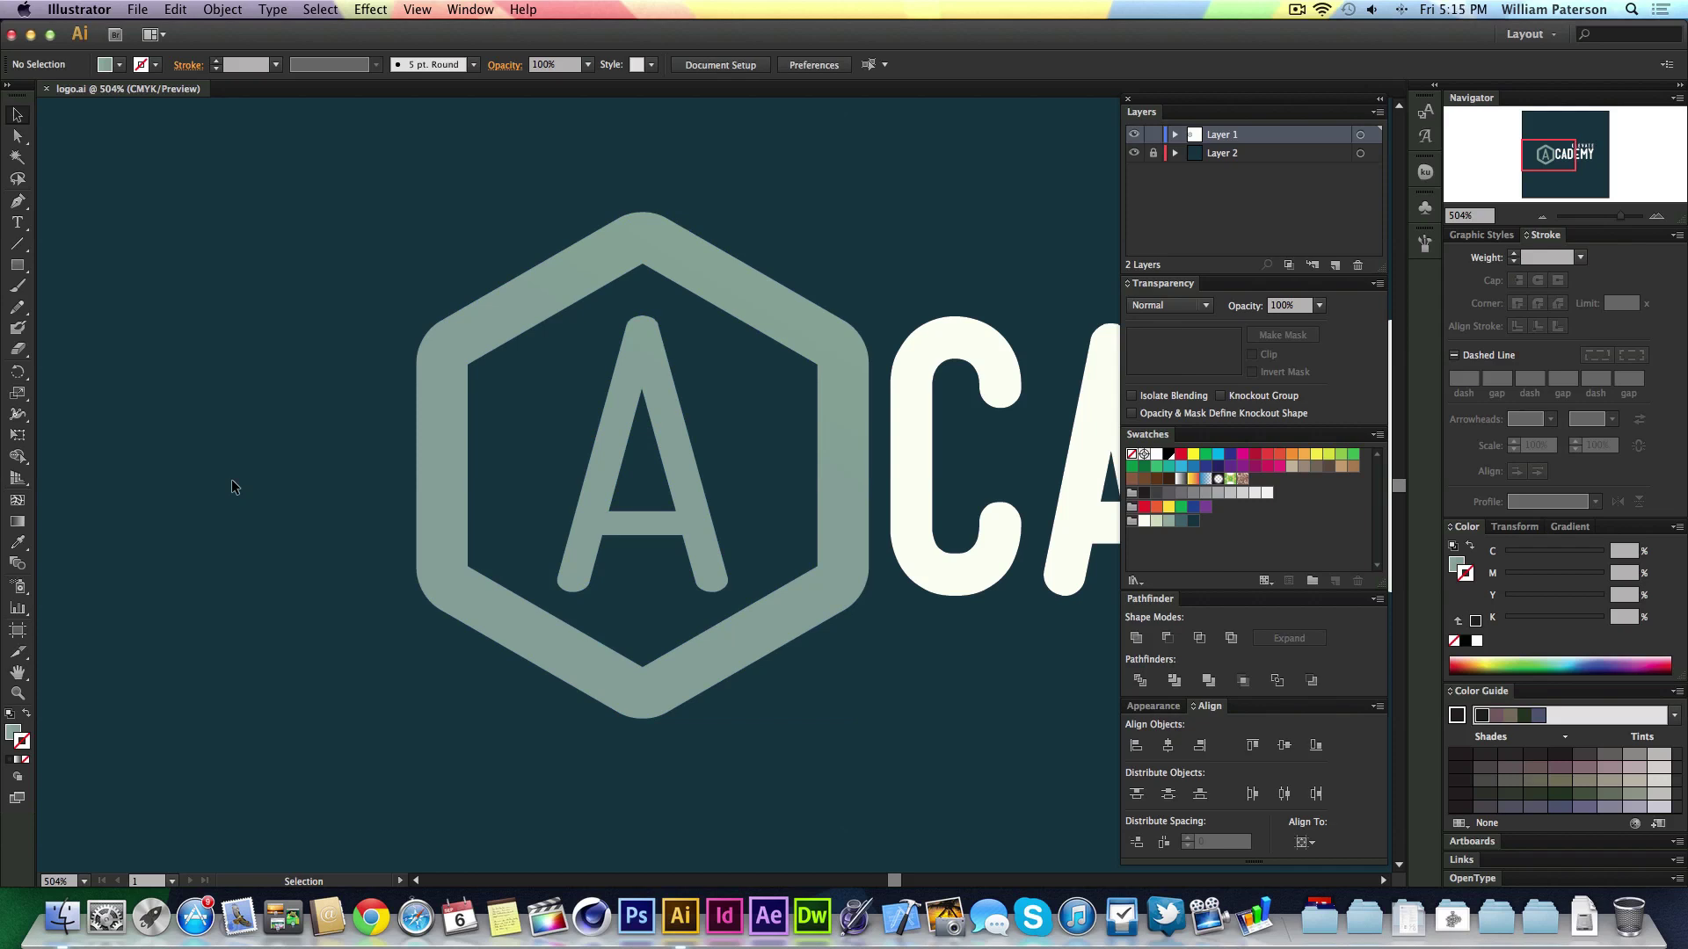
Zoom out to the whole artboard and test-select the logo mark, text and letter A.
key(super+minus)
key(super+minus)
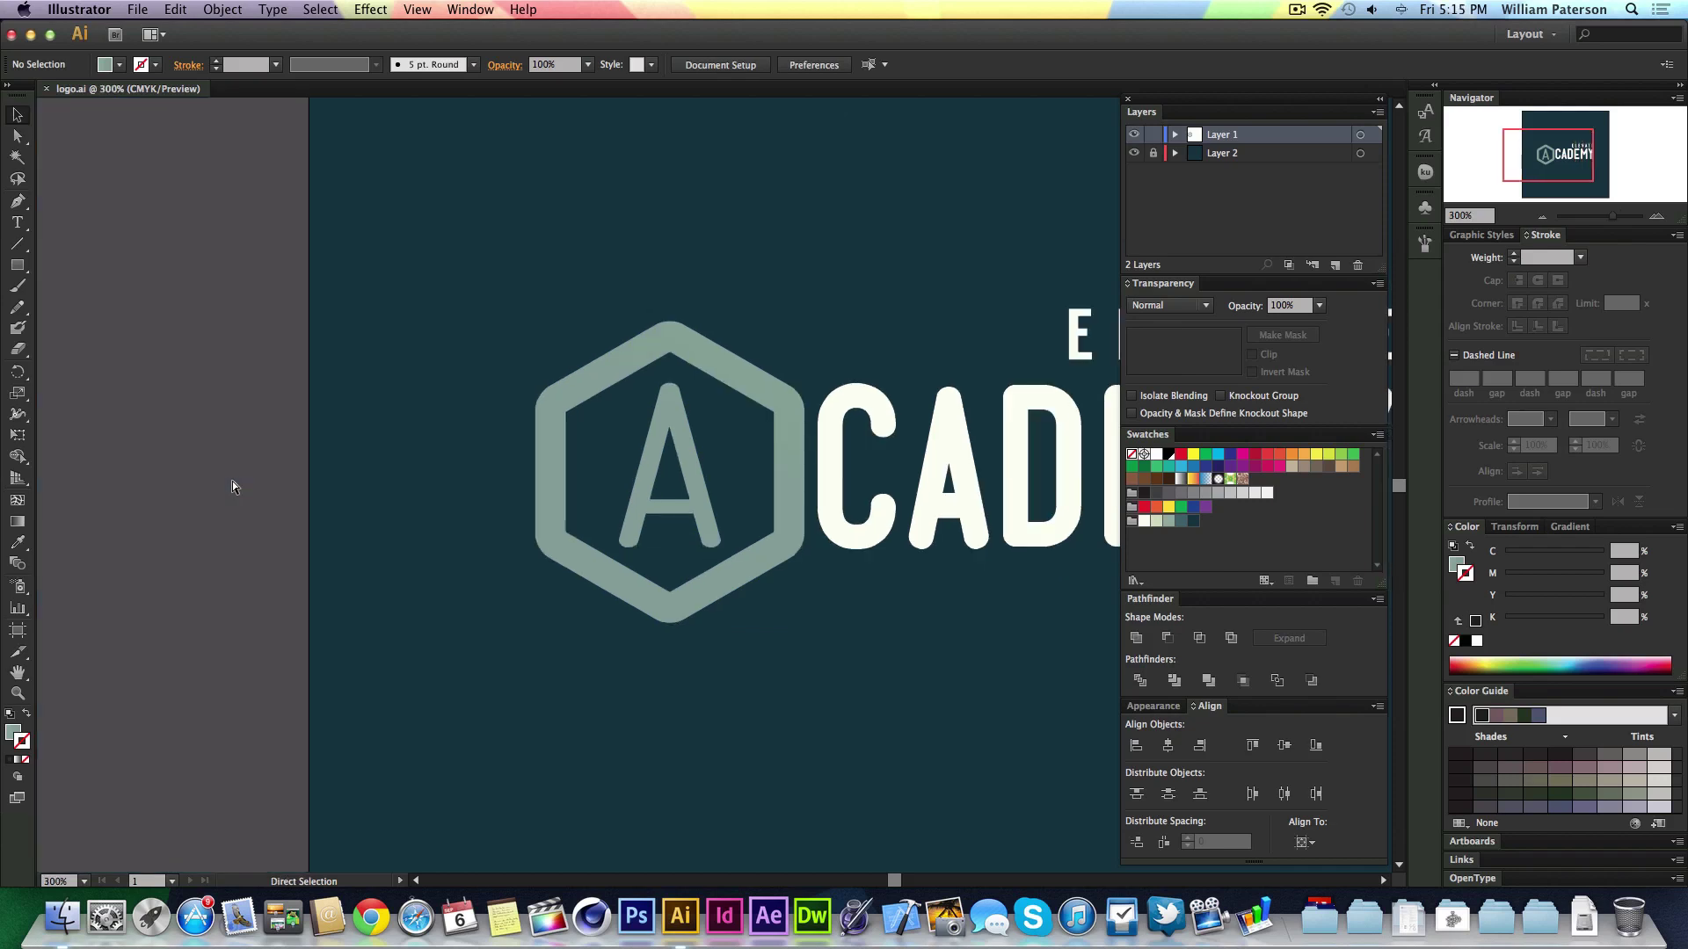
key(super+minus)
drag(961, 306, 441, 590)
click(442, 686)
drag(442, 682, 445, 576)
click(421, 619)
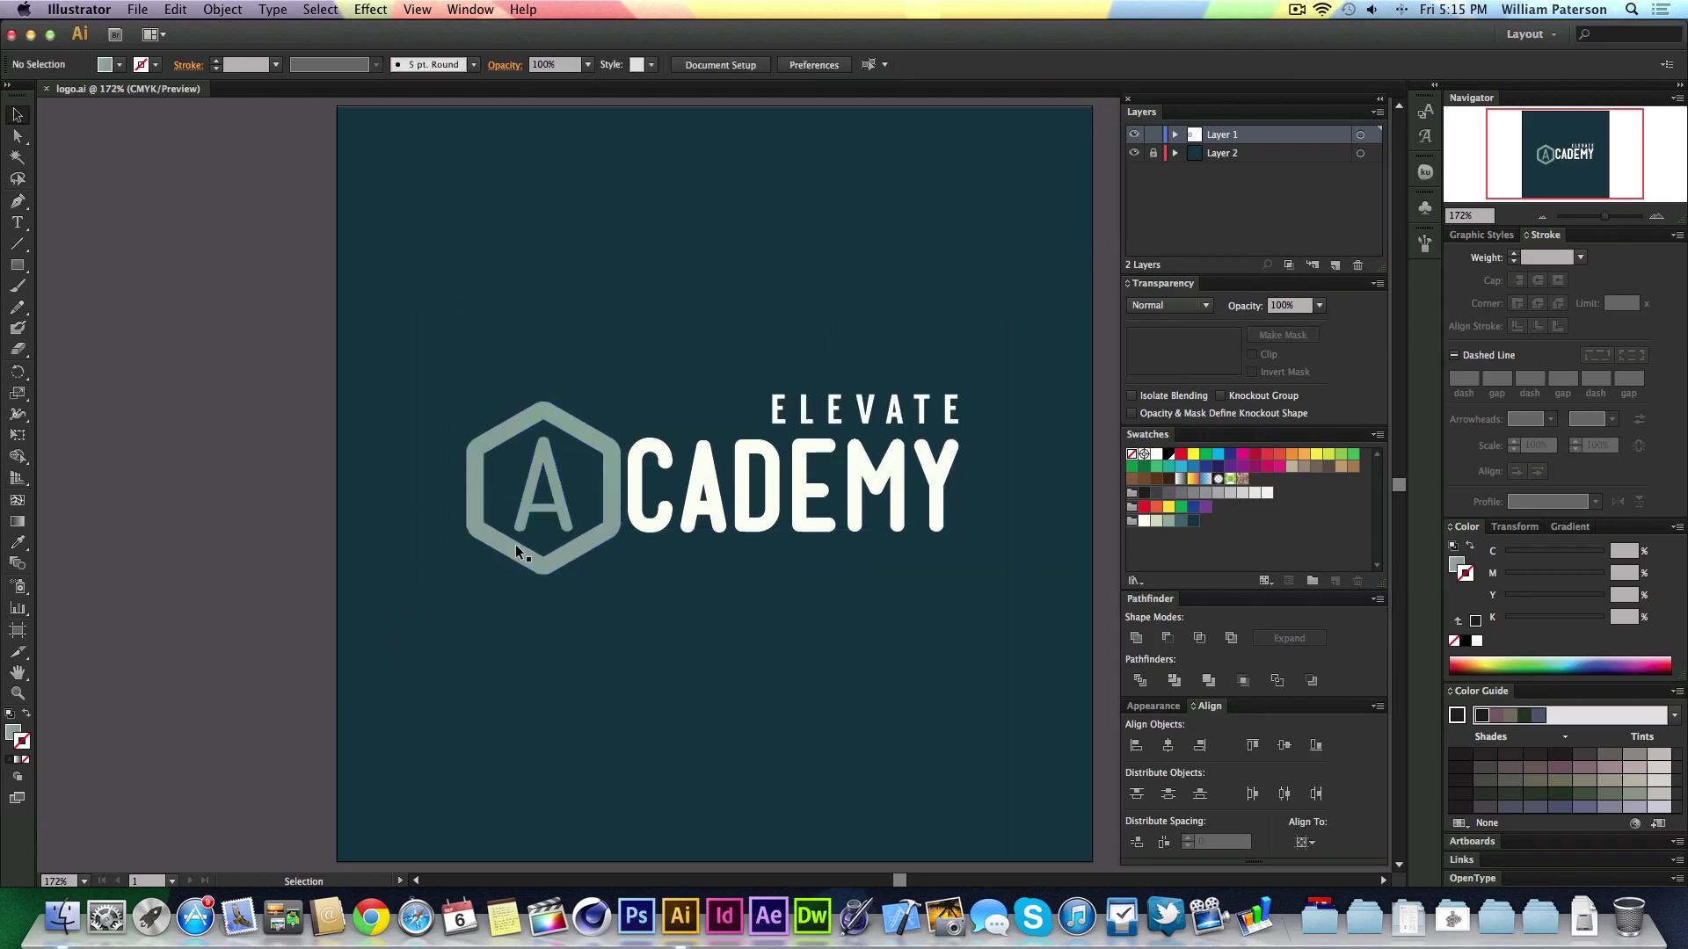
drag(563, 300, 450, 651)
click(453, 690)
drag(555, 366, 492, 704)
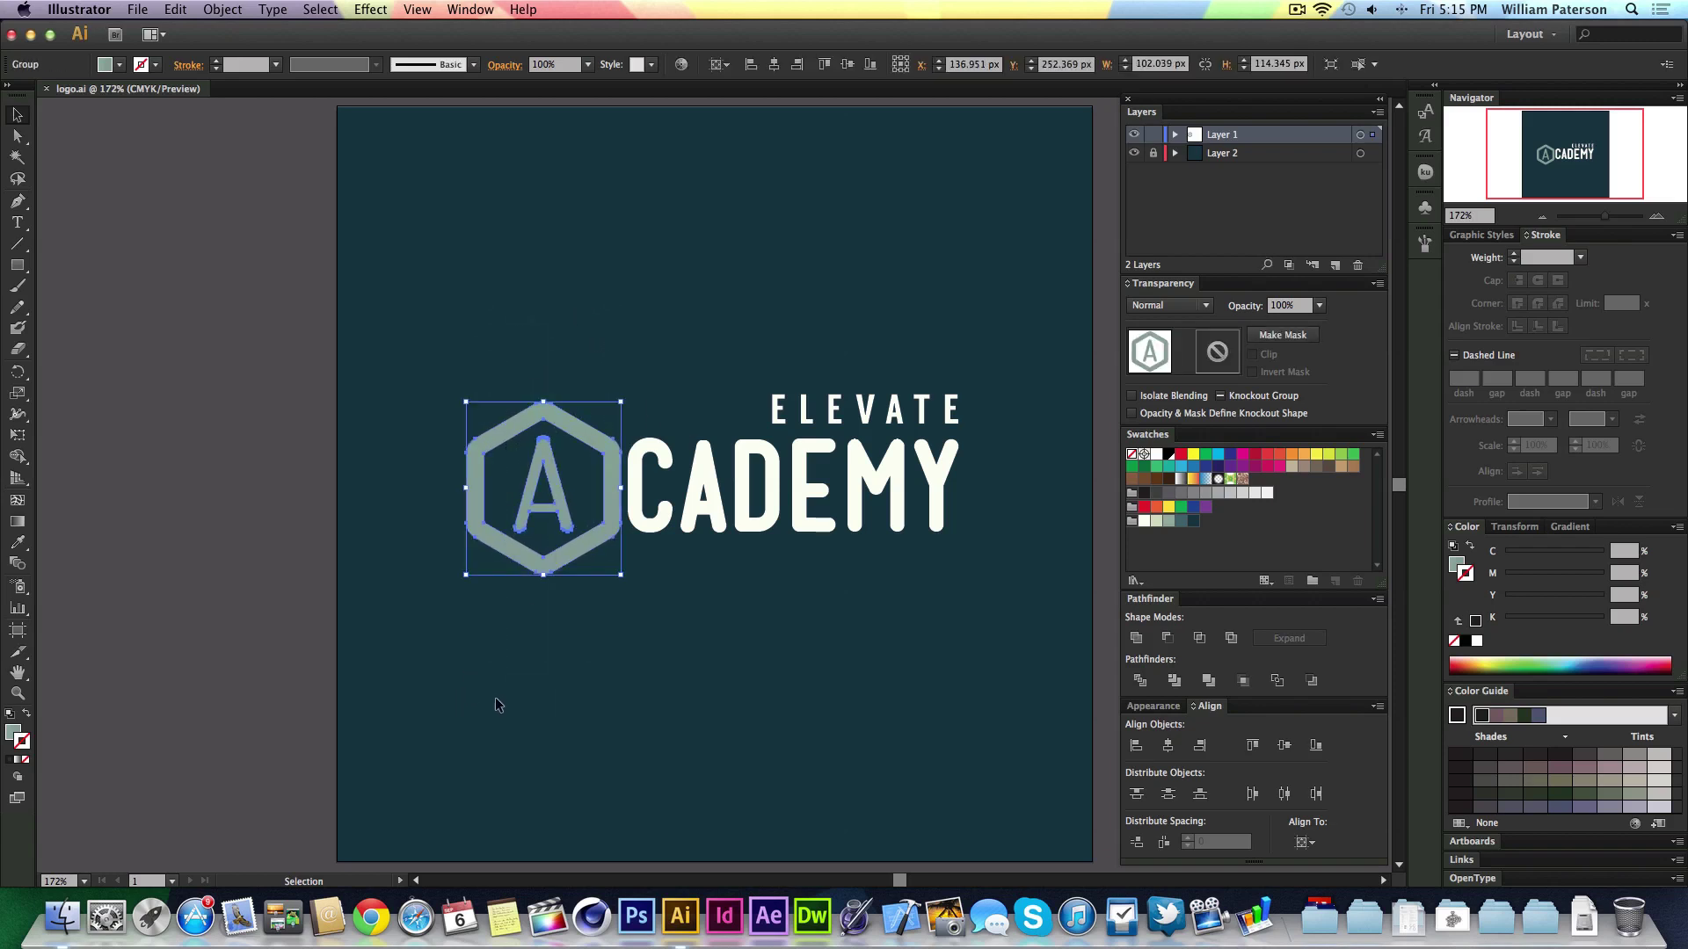
click(496, 698)
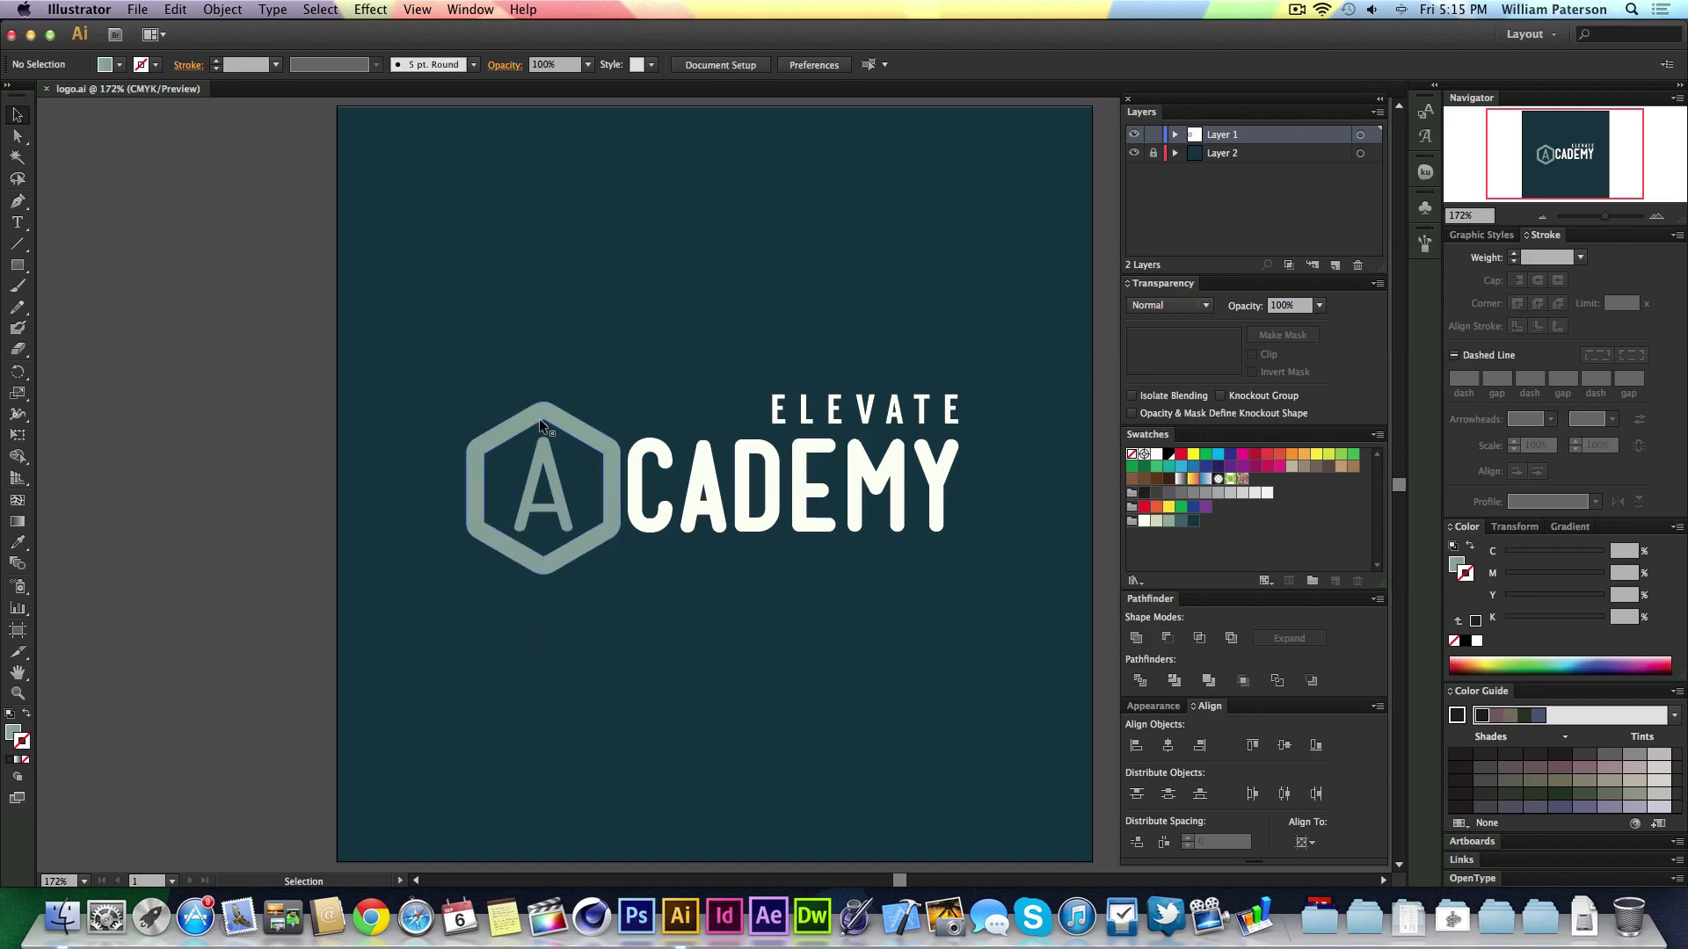
mouse_move(521, 652)
mouse_down()
mouse_move(571, 334)
mouse_move(503, 663)
mouse_move(509, 651)
mouse_up()
click(510, 650)
Create a new 500 × 500 px document named 'Logo'.
key(super+n)
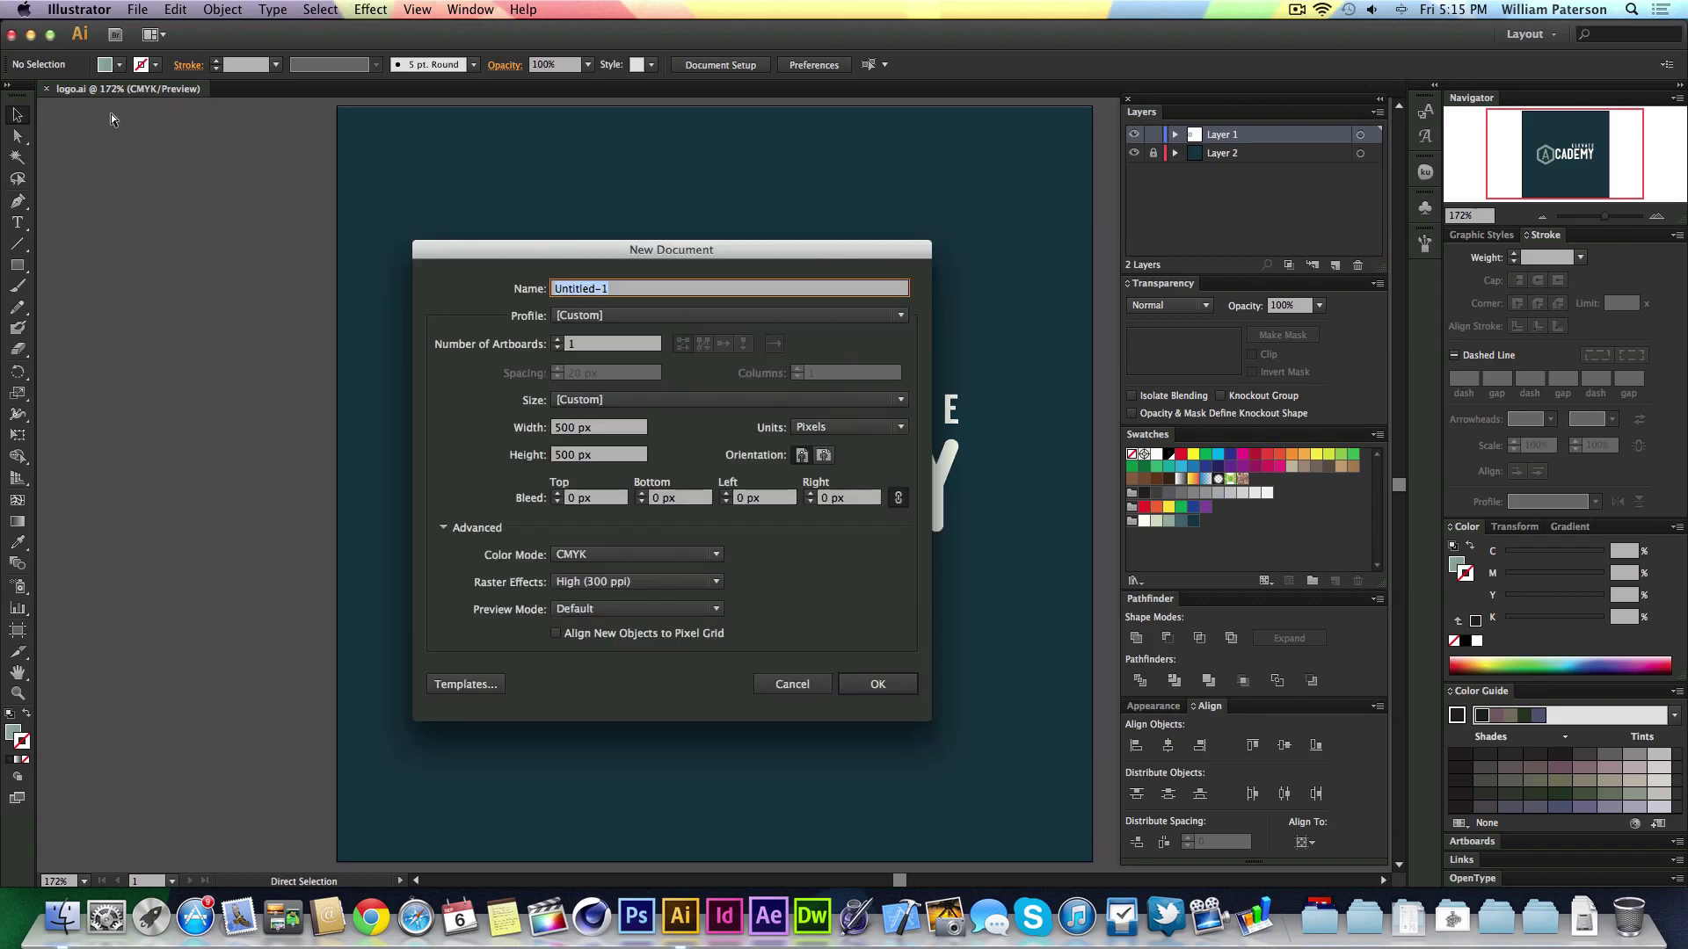
click(620, 429)
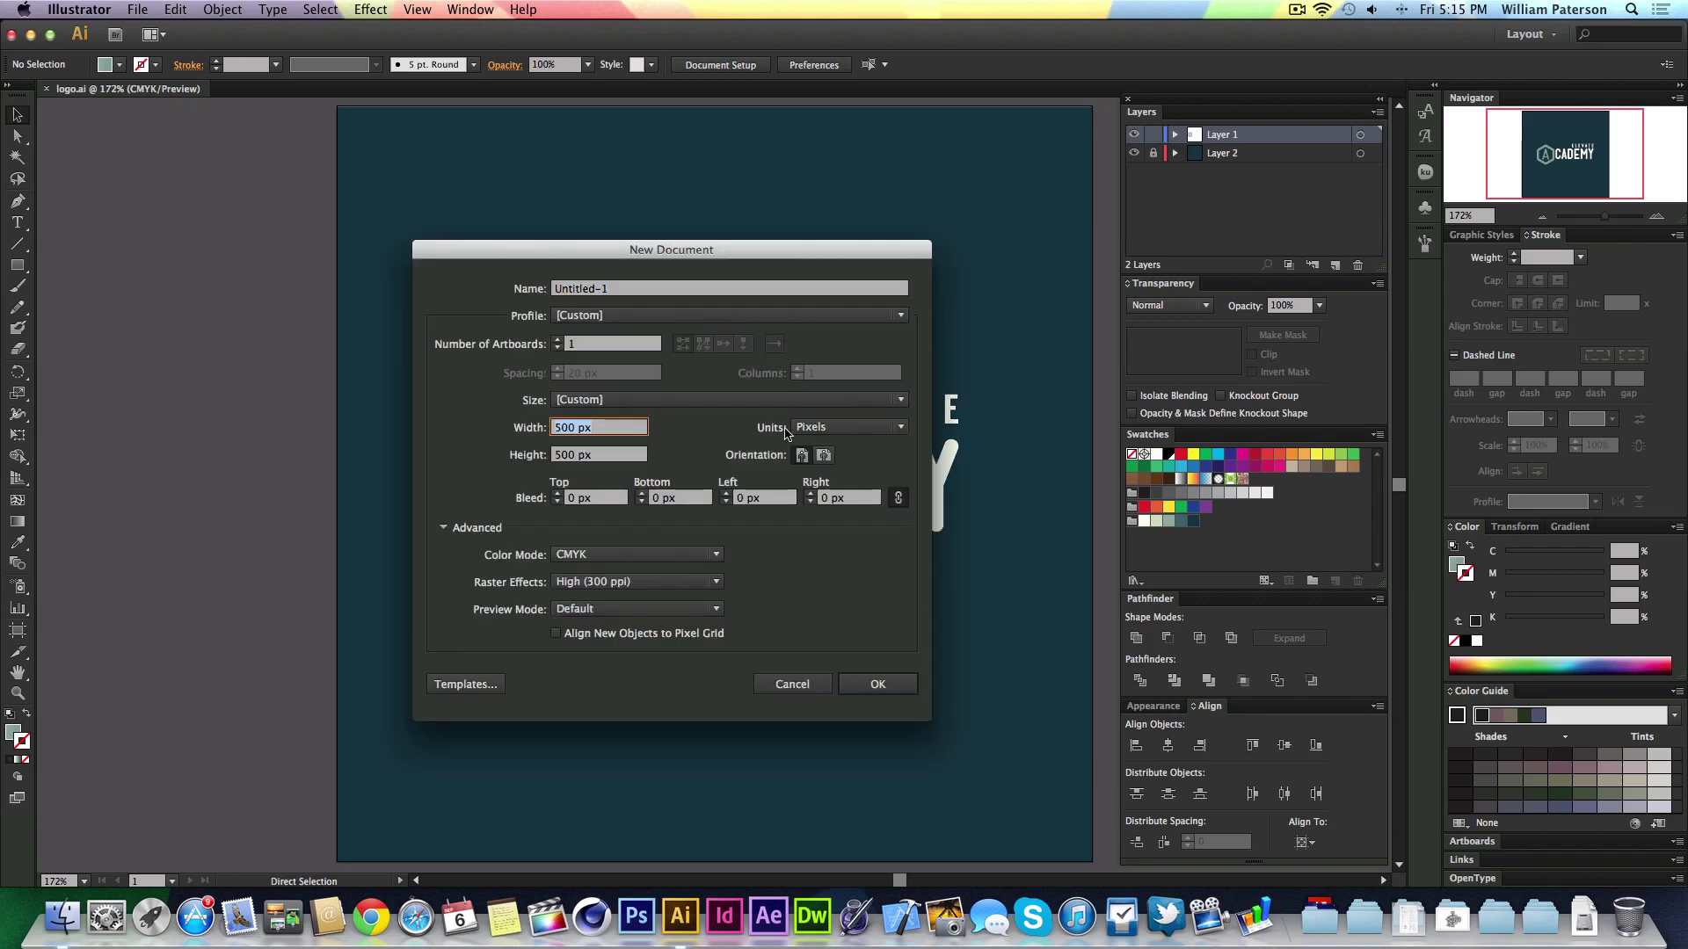
click(626, 290)
text(Logo)
key(Return)
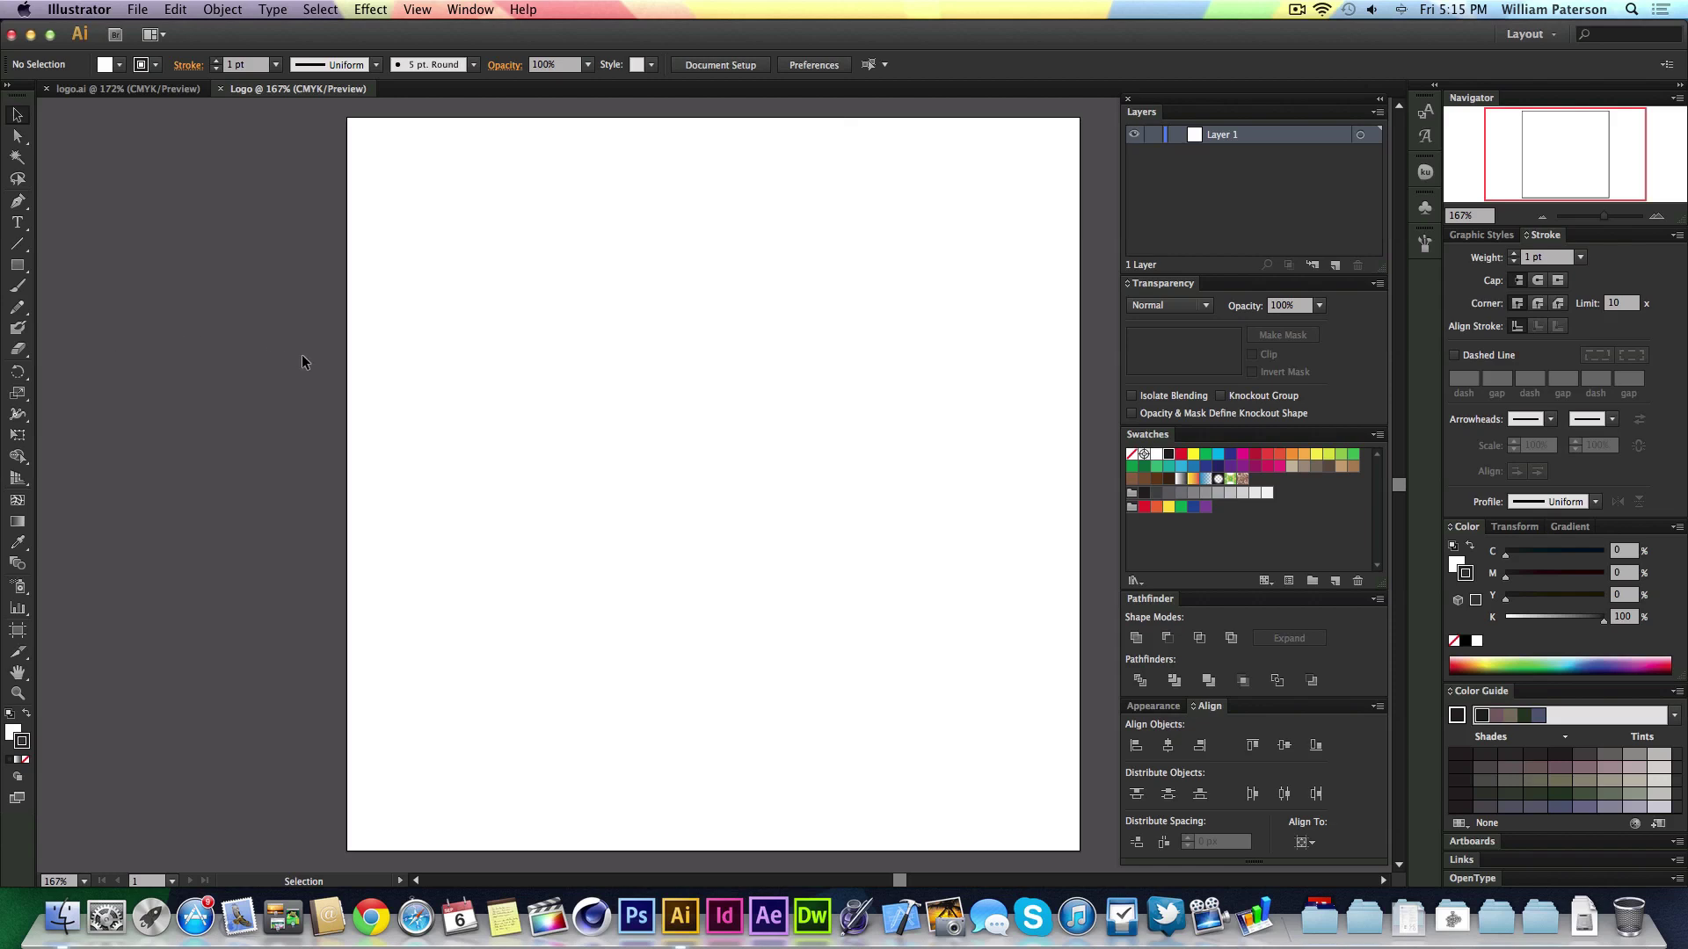
Draw a vertical line down the artboard with a 2 pt stroke.
key(backslash)
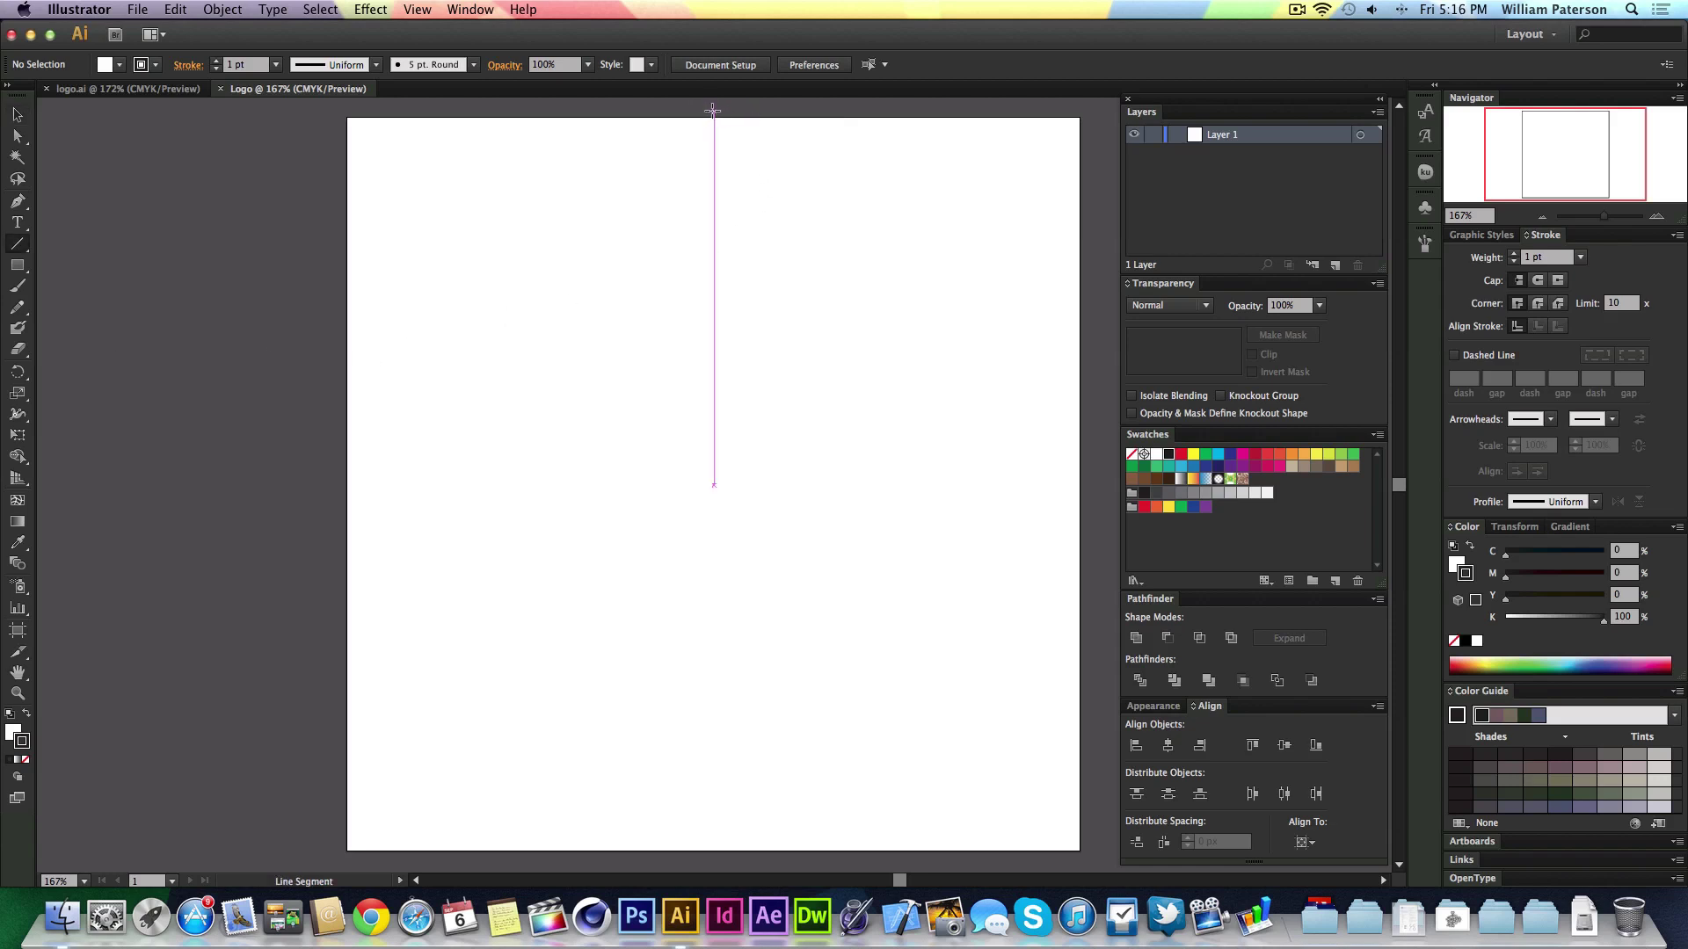
drag(713, 112, 713, 859)
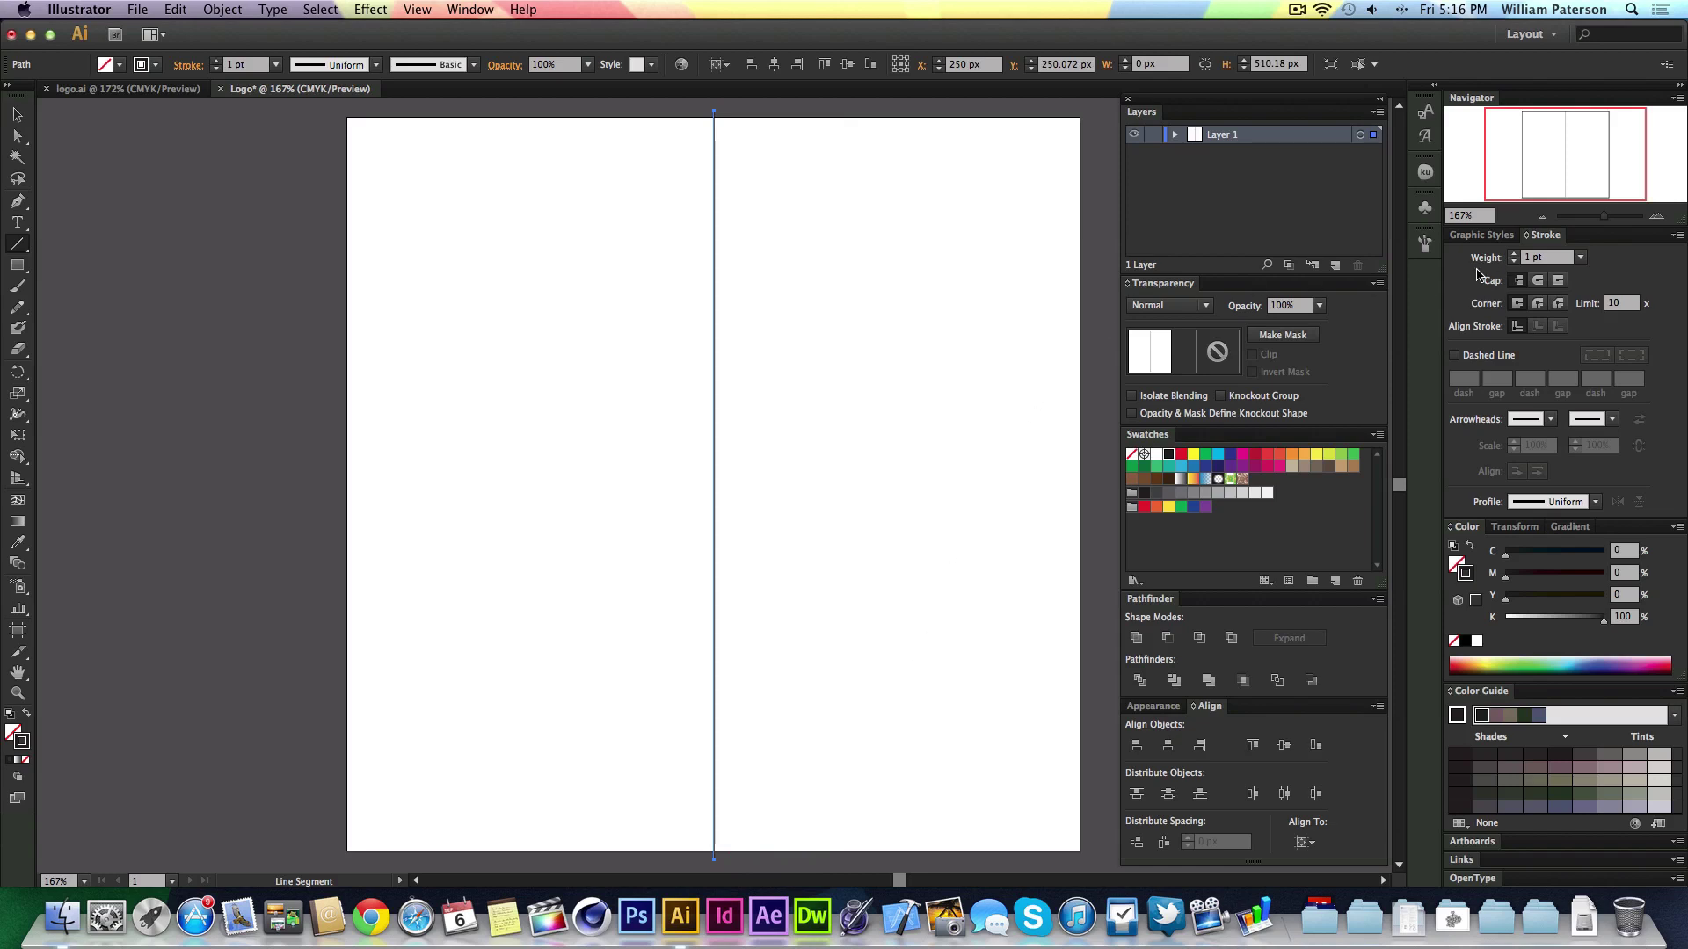
click(1514, 253)
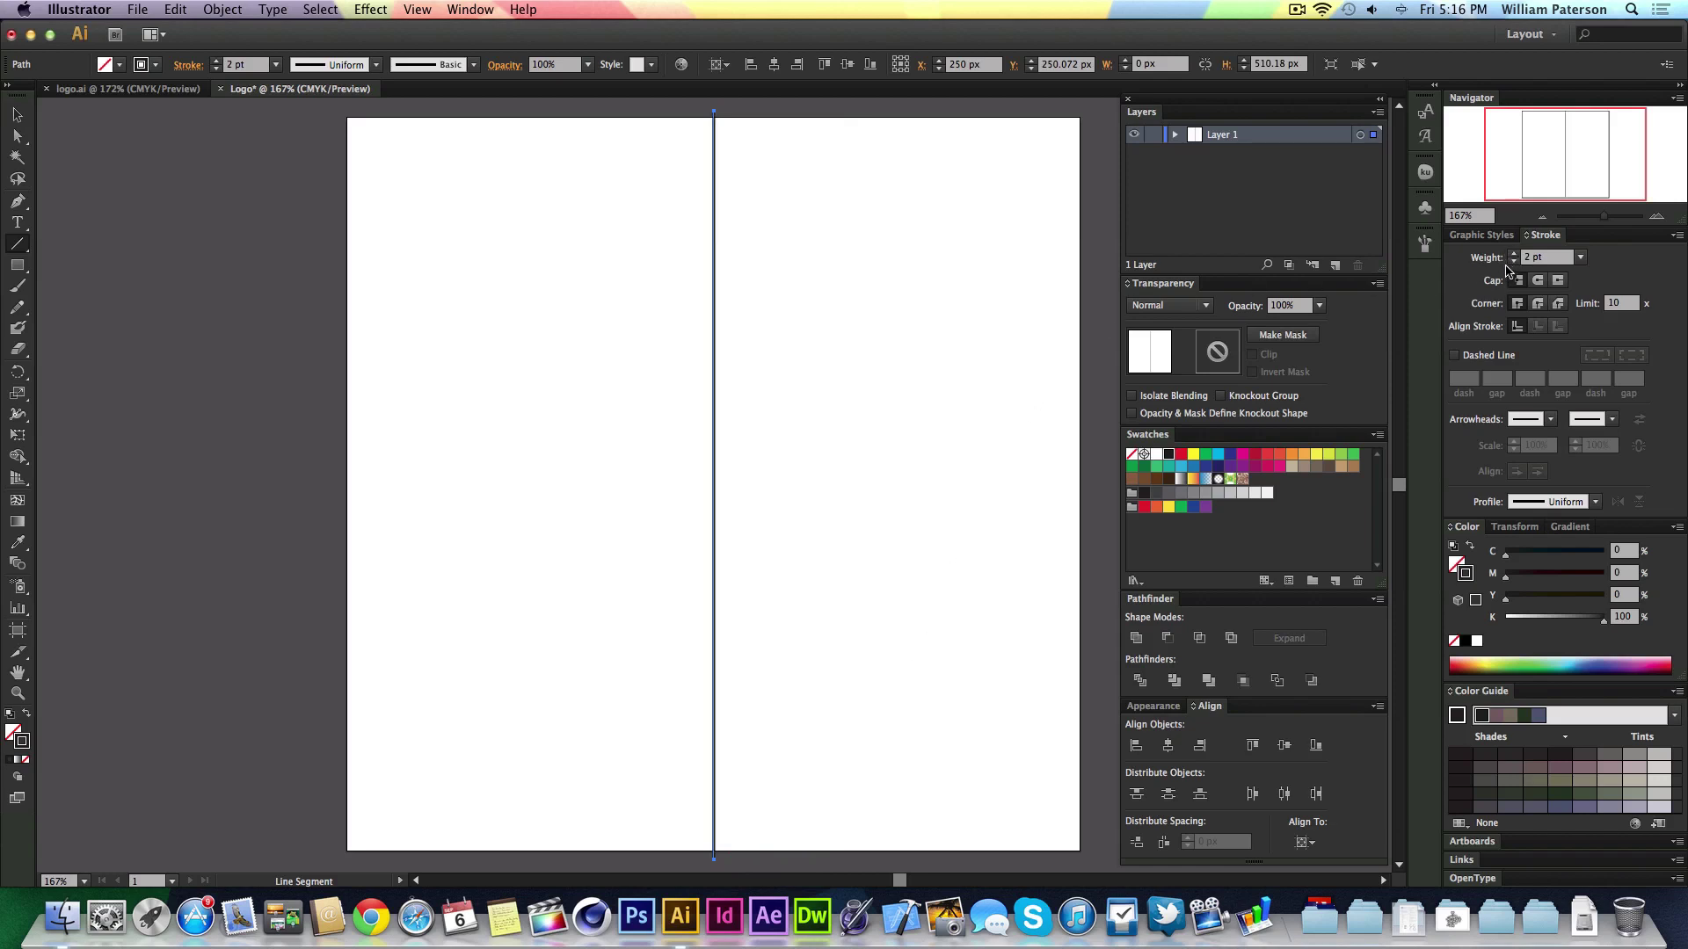
key(super+r)
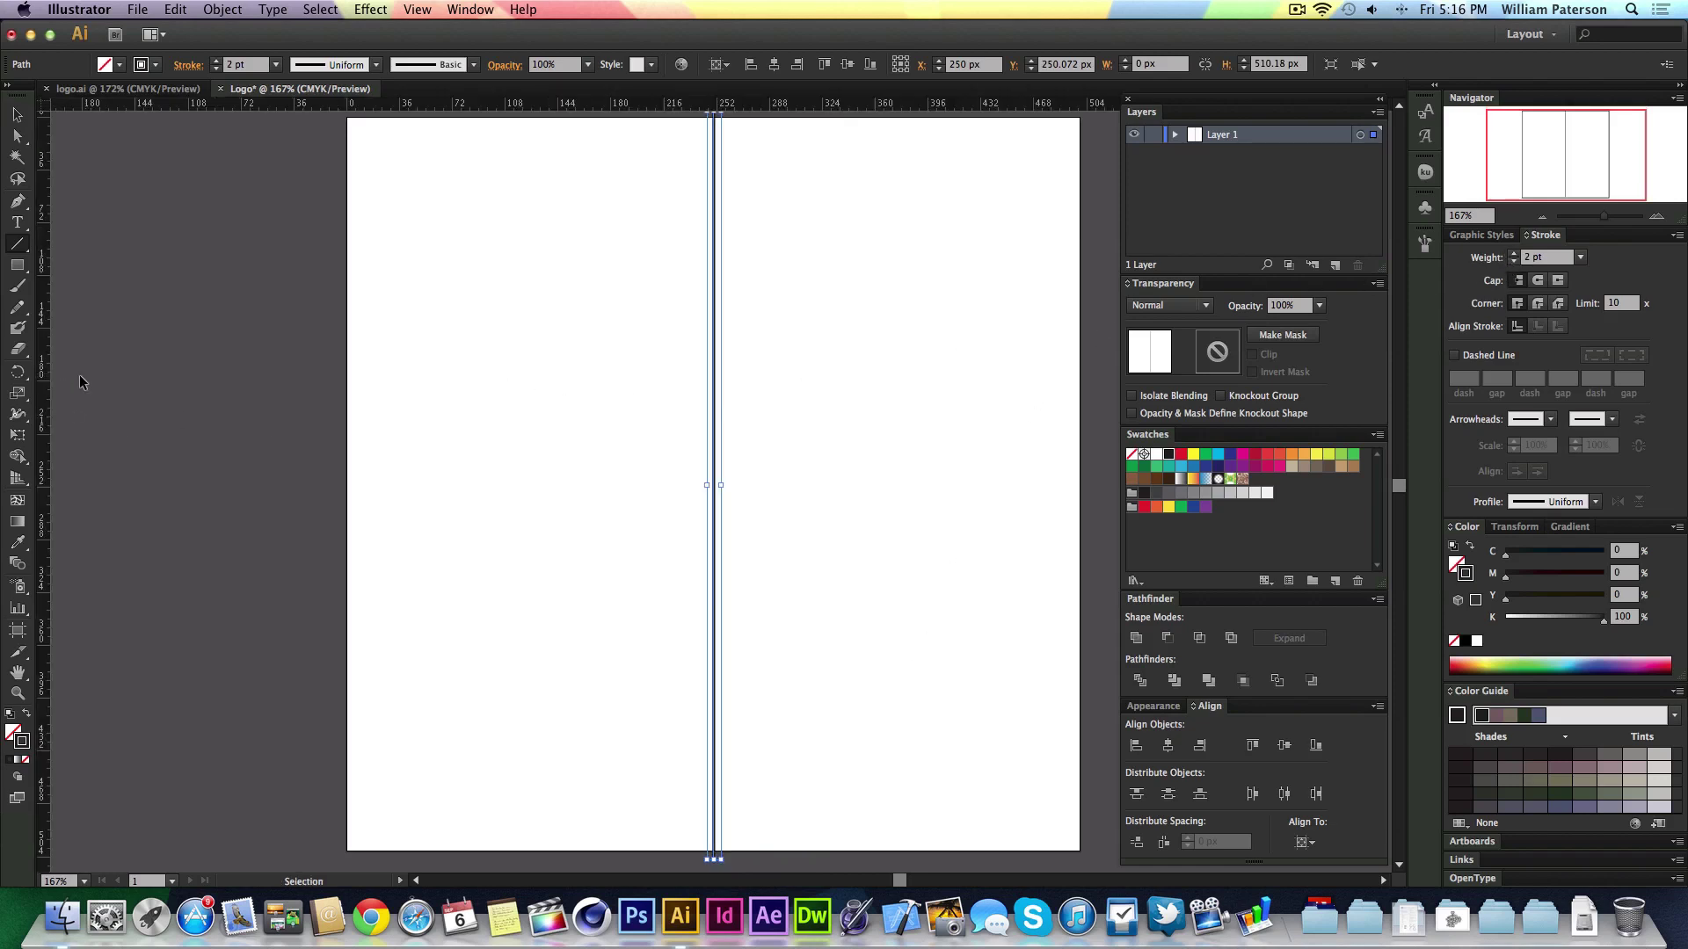
drag(43, 388, 442, 375)
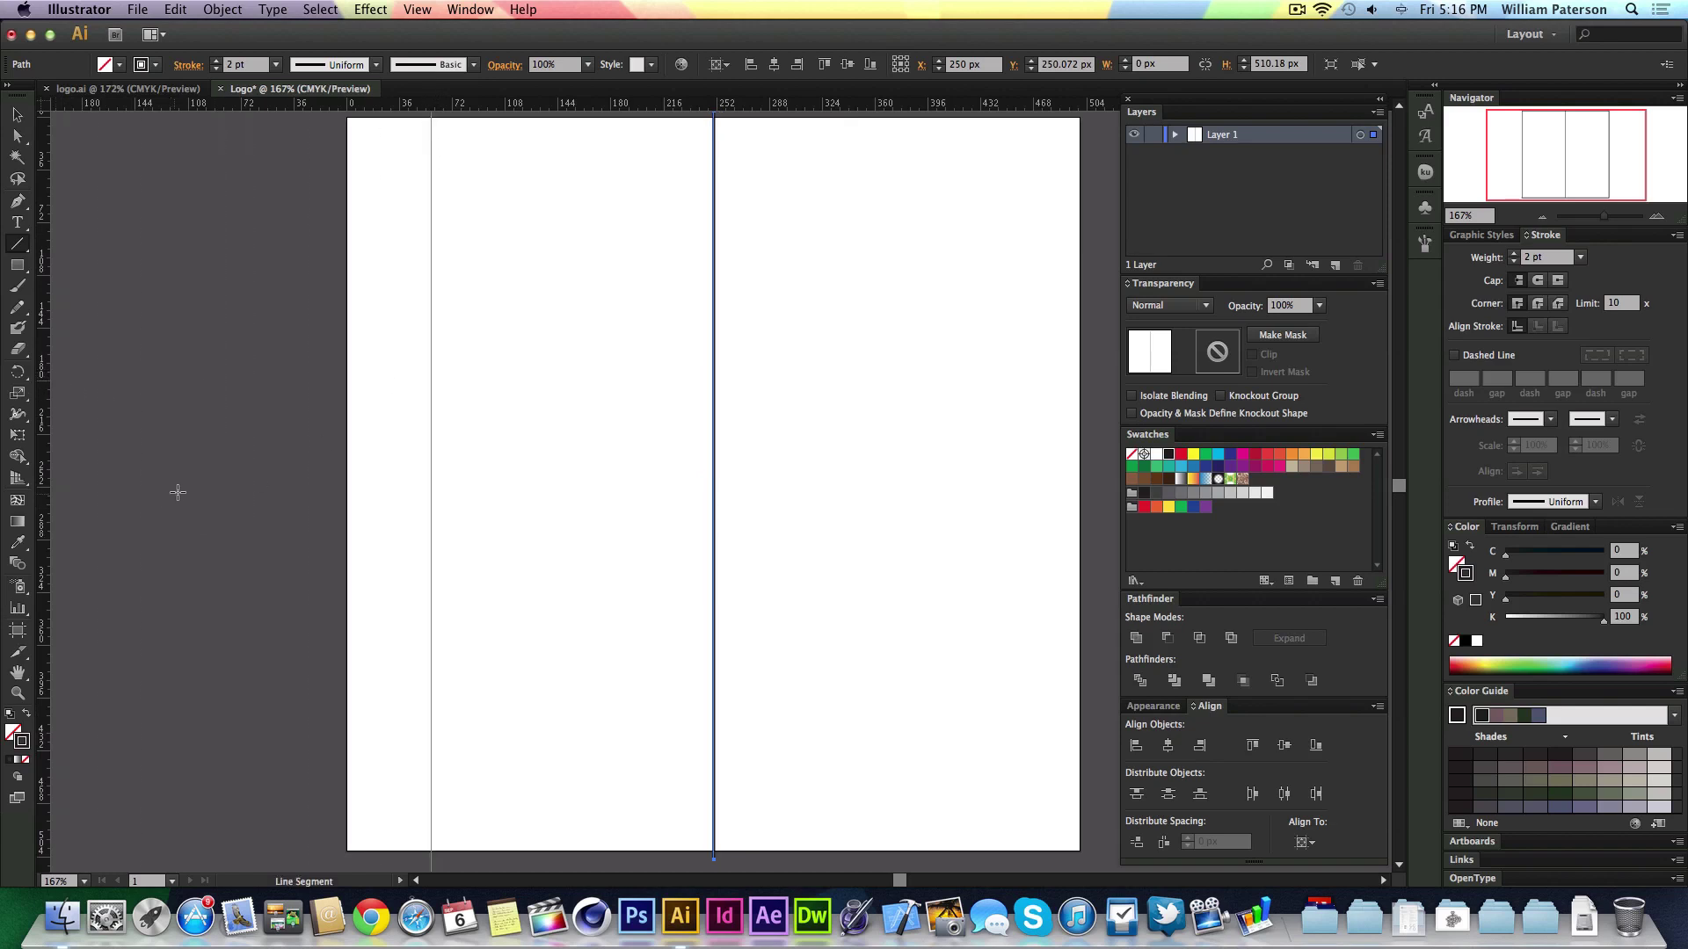
key(super+z)
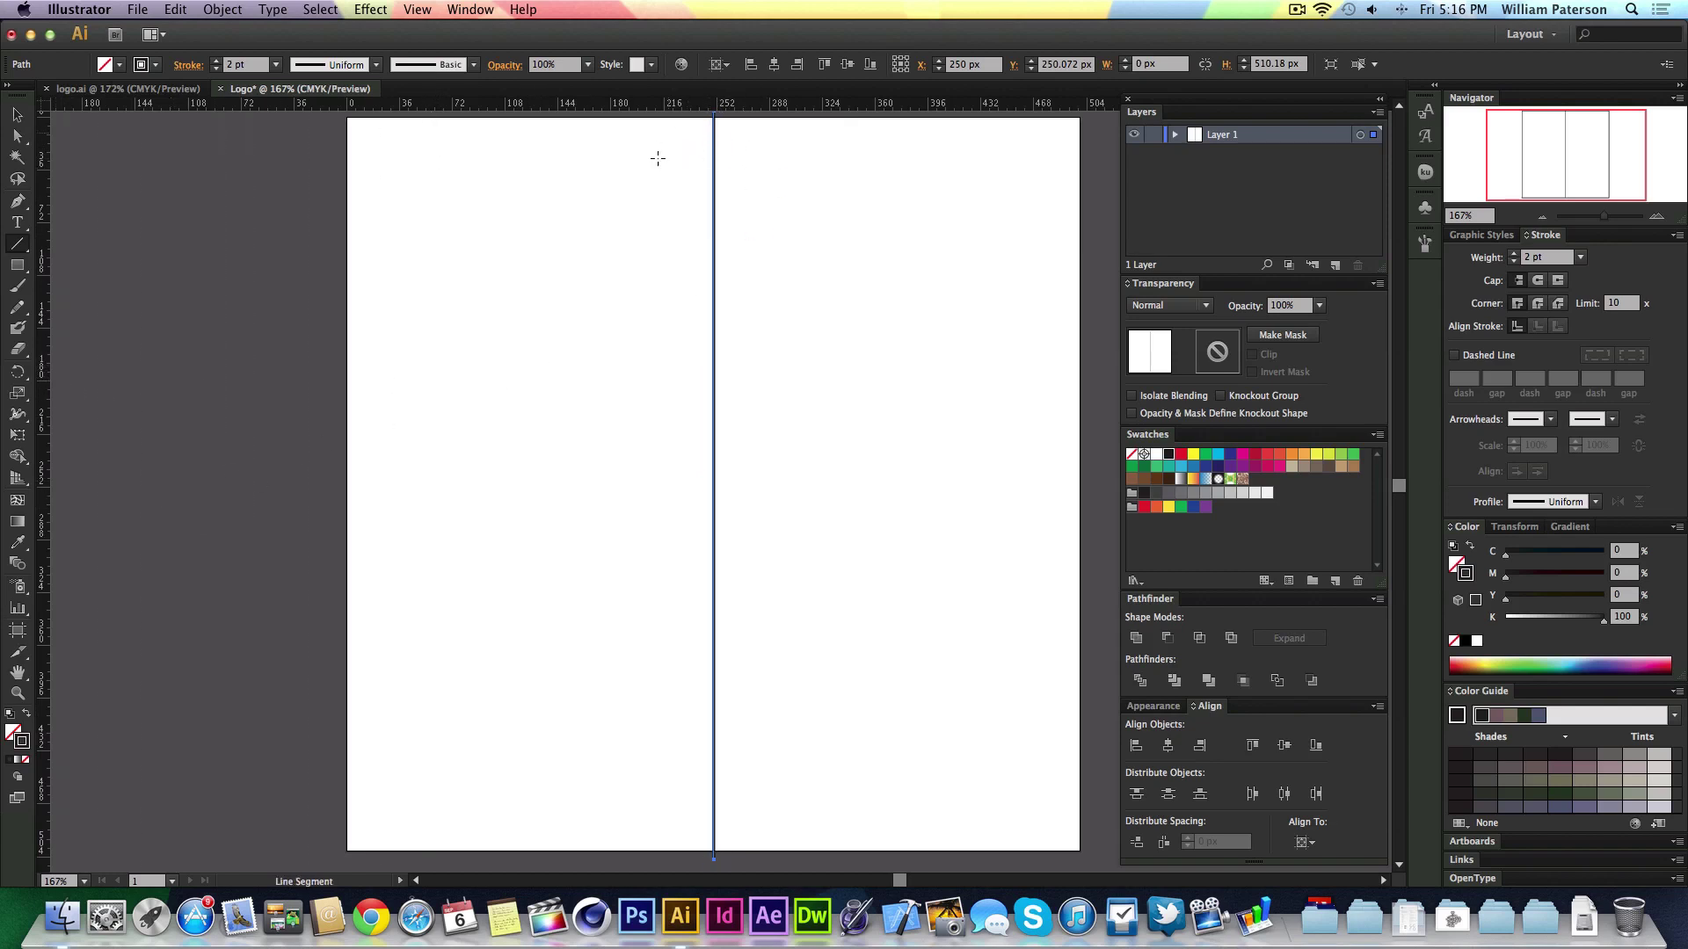
Centre the line on the artboard and rotate a copy to horizontal.
key(v)
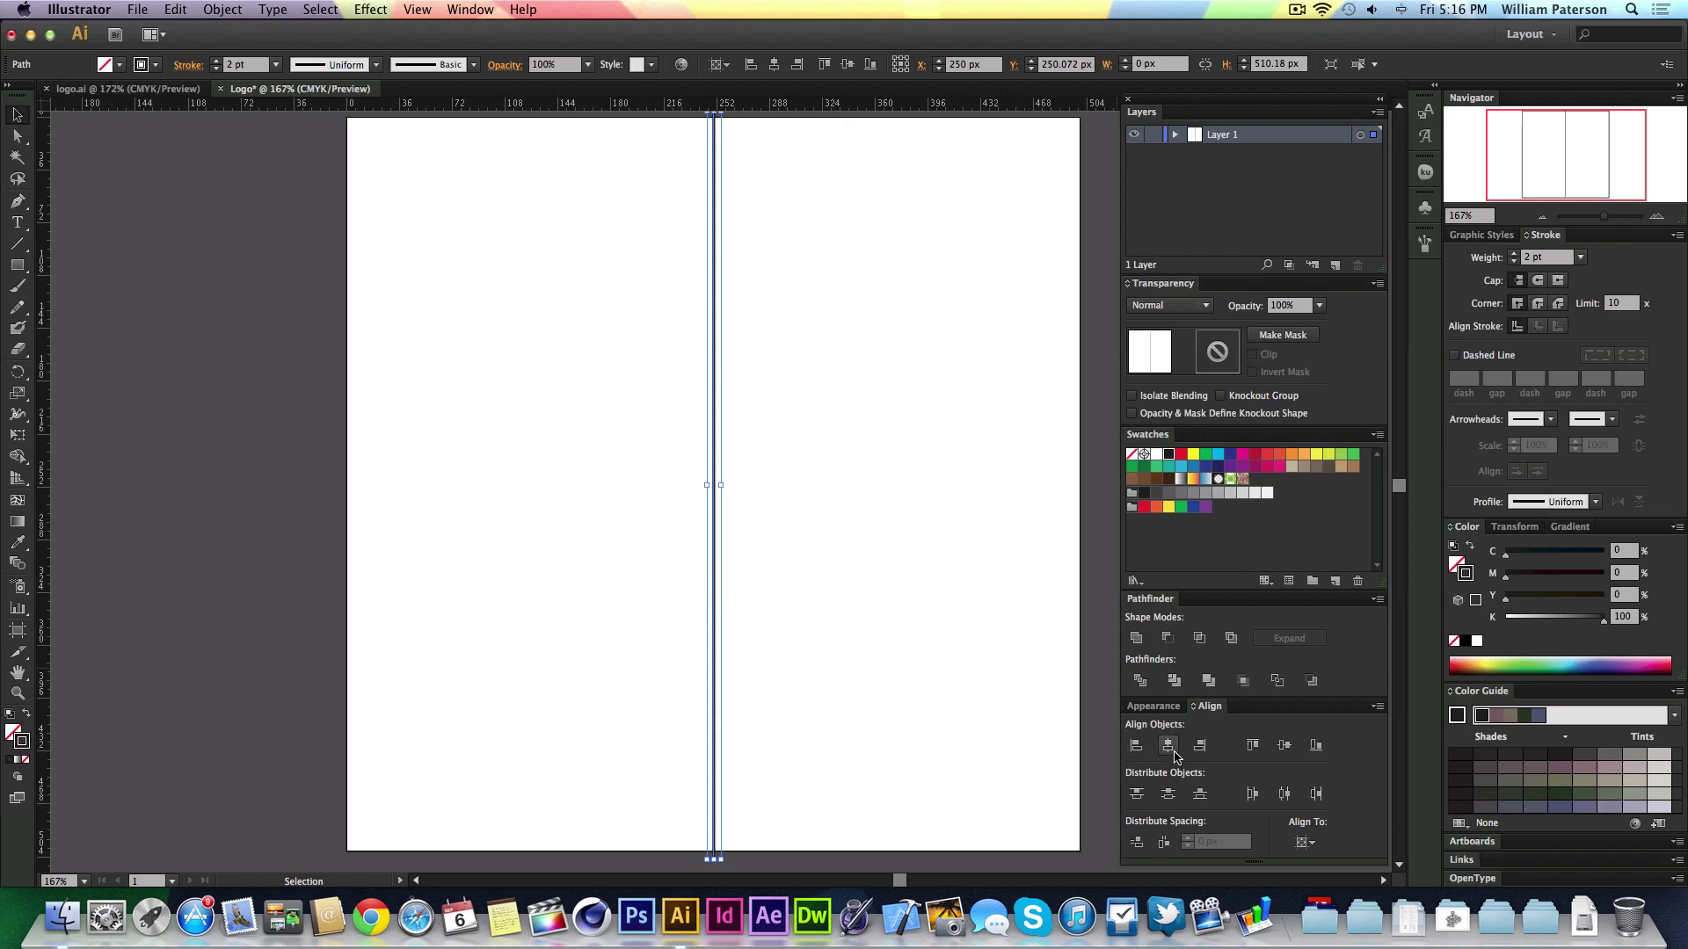
click(1284, 746)
drag(849, 370, 564, 529)
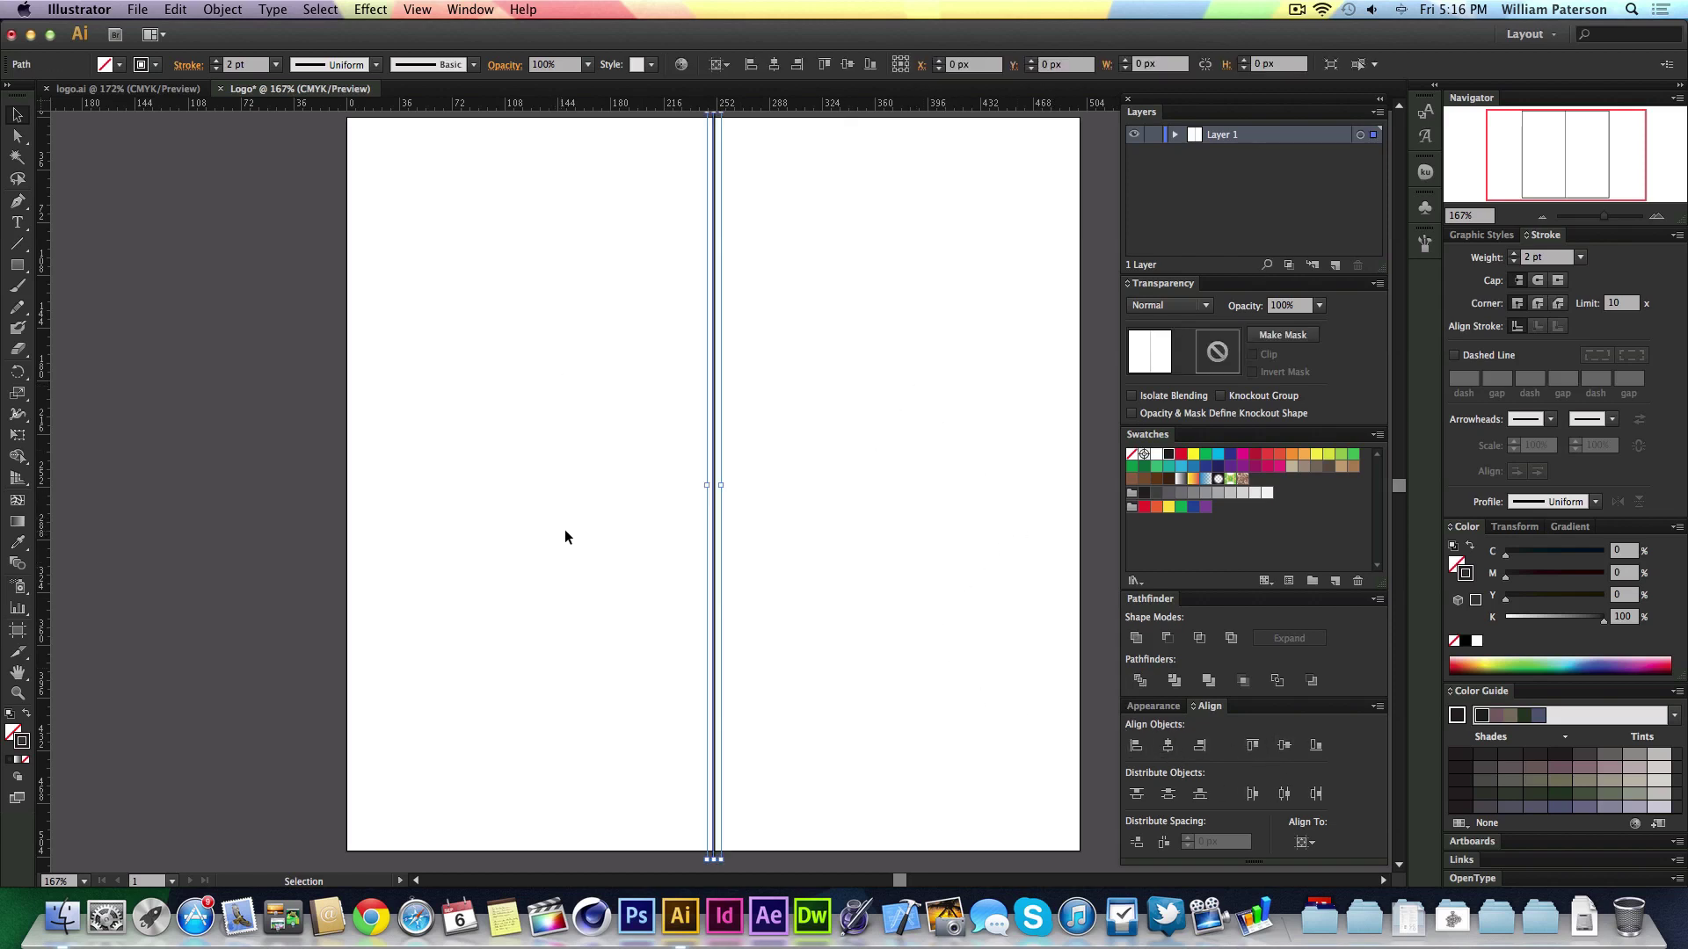
click(1135, 744)
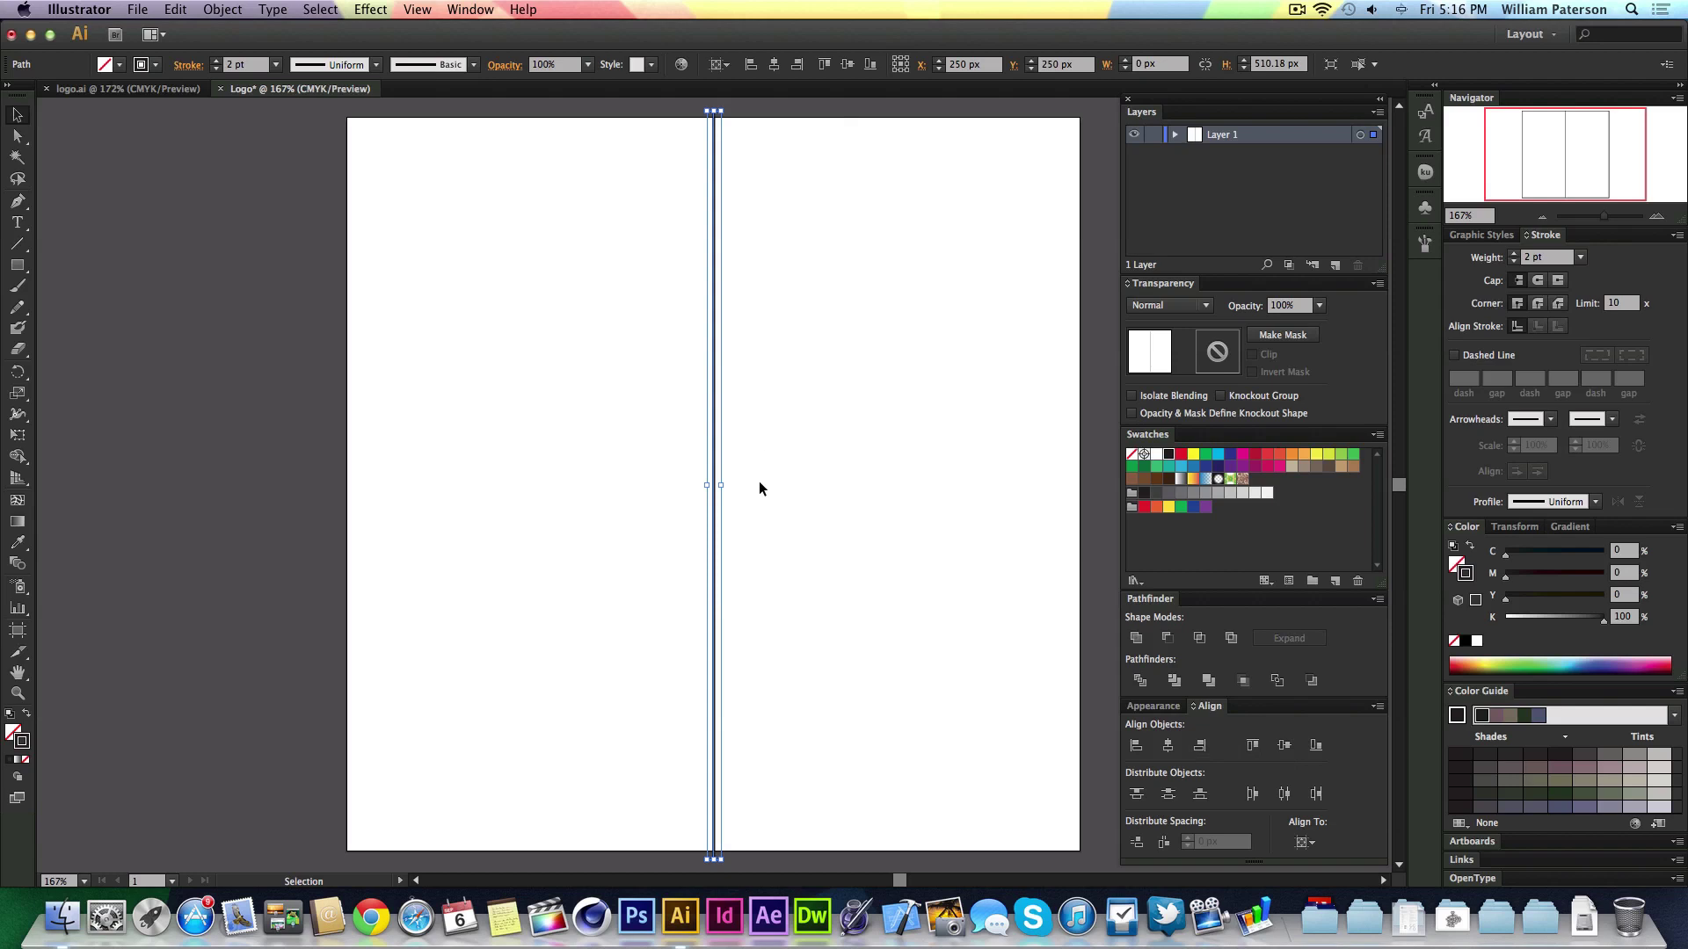
key(a)
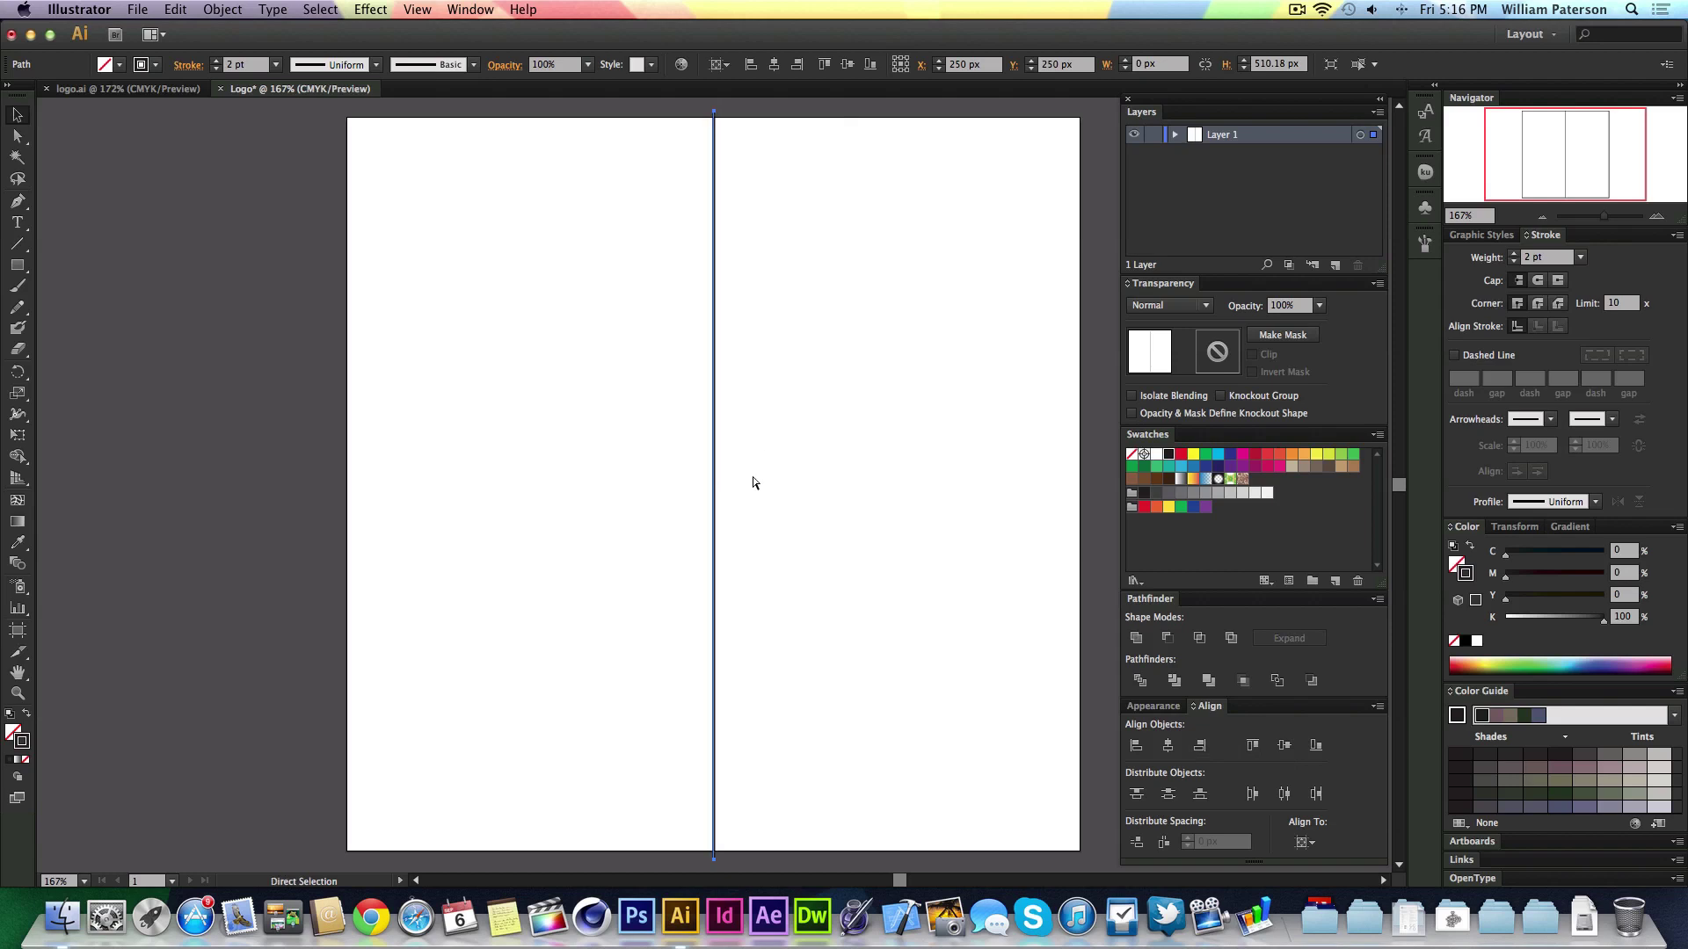
key(e)
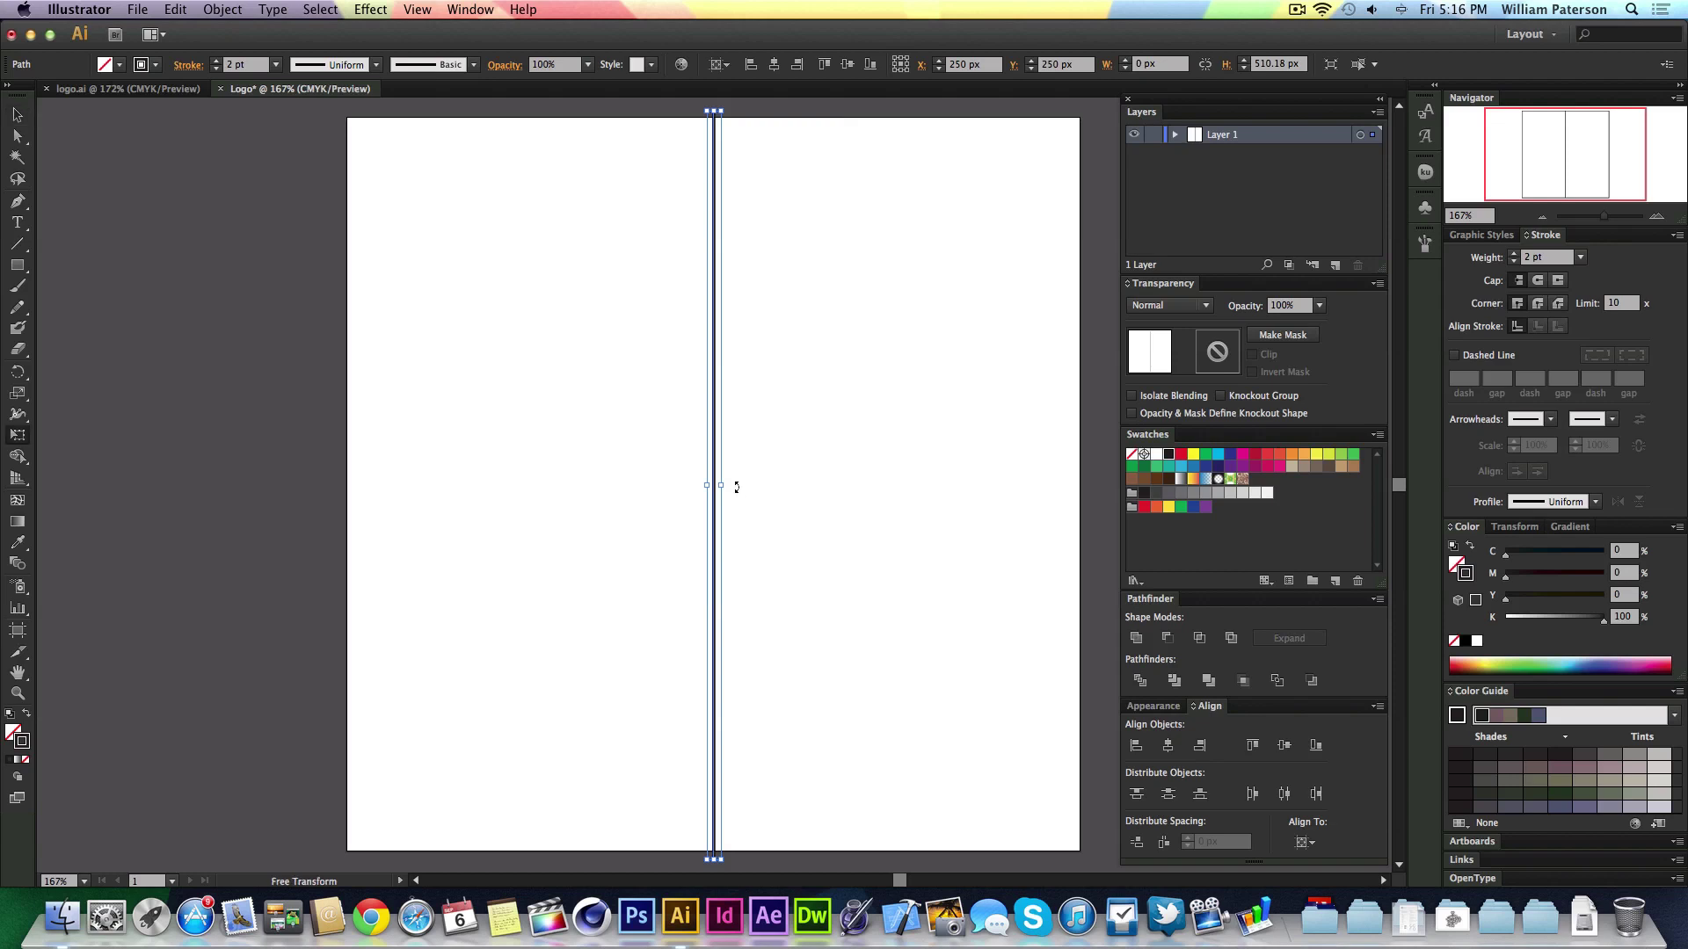
drag(937, 262, 777, 536)
Turn both crossing lines into guides.
key(v)
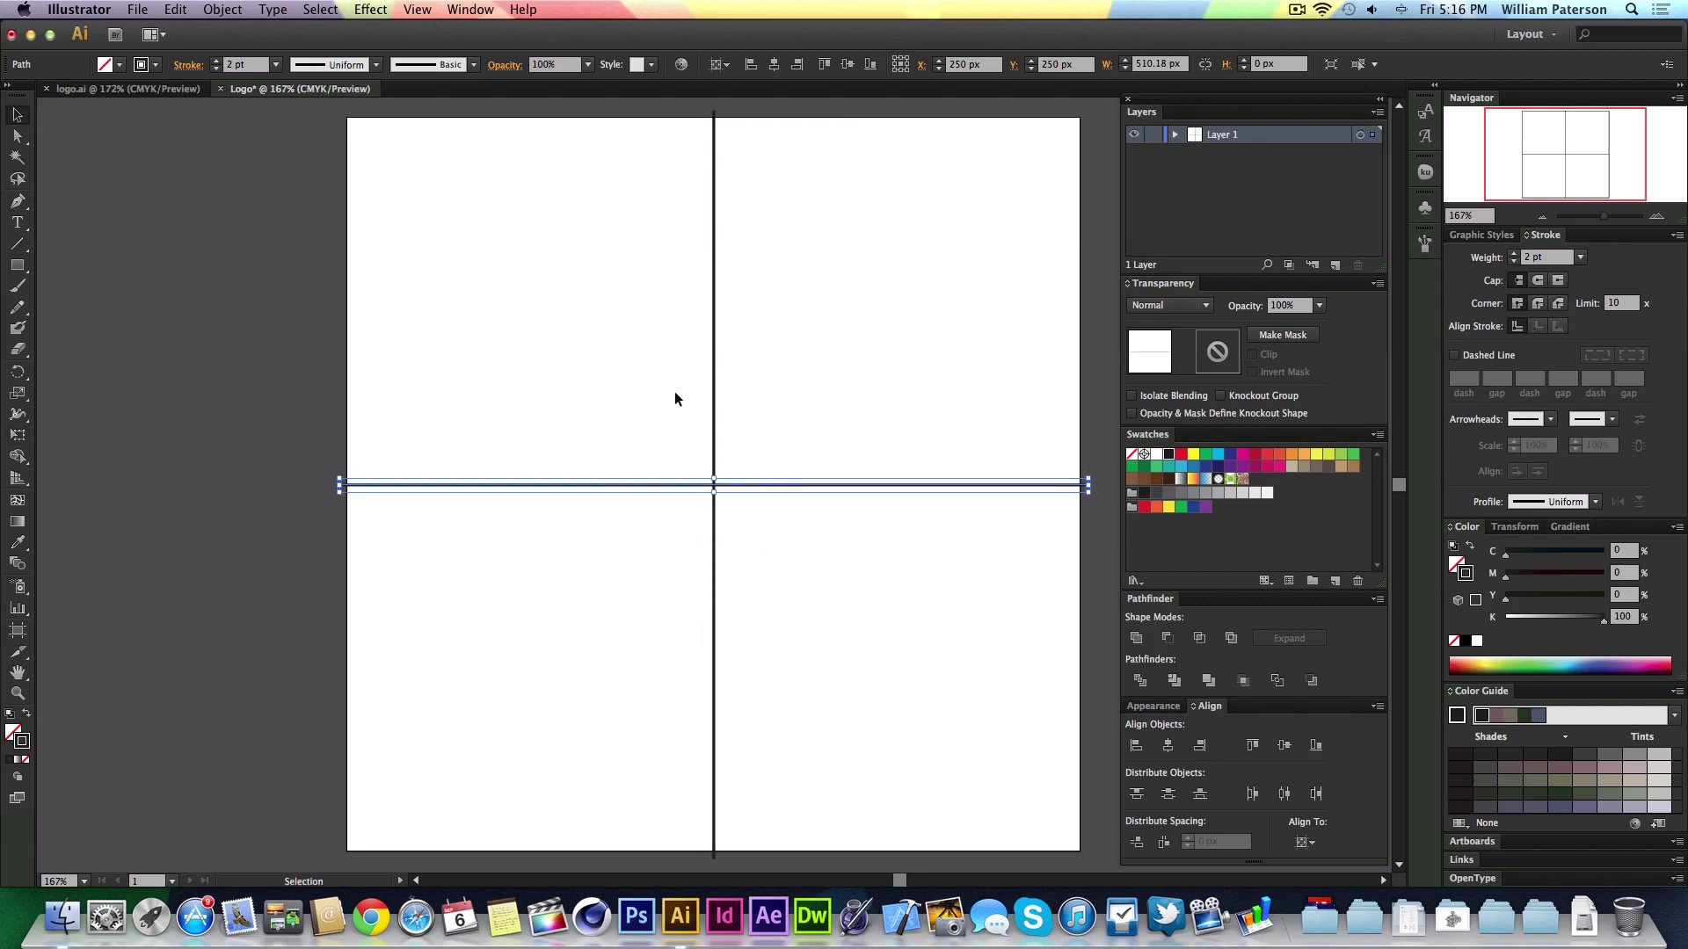
key(super+a)
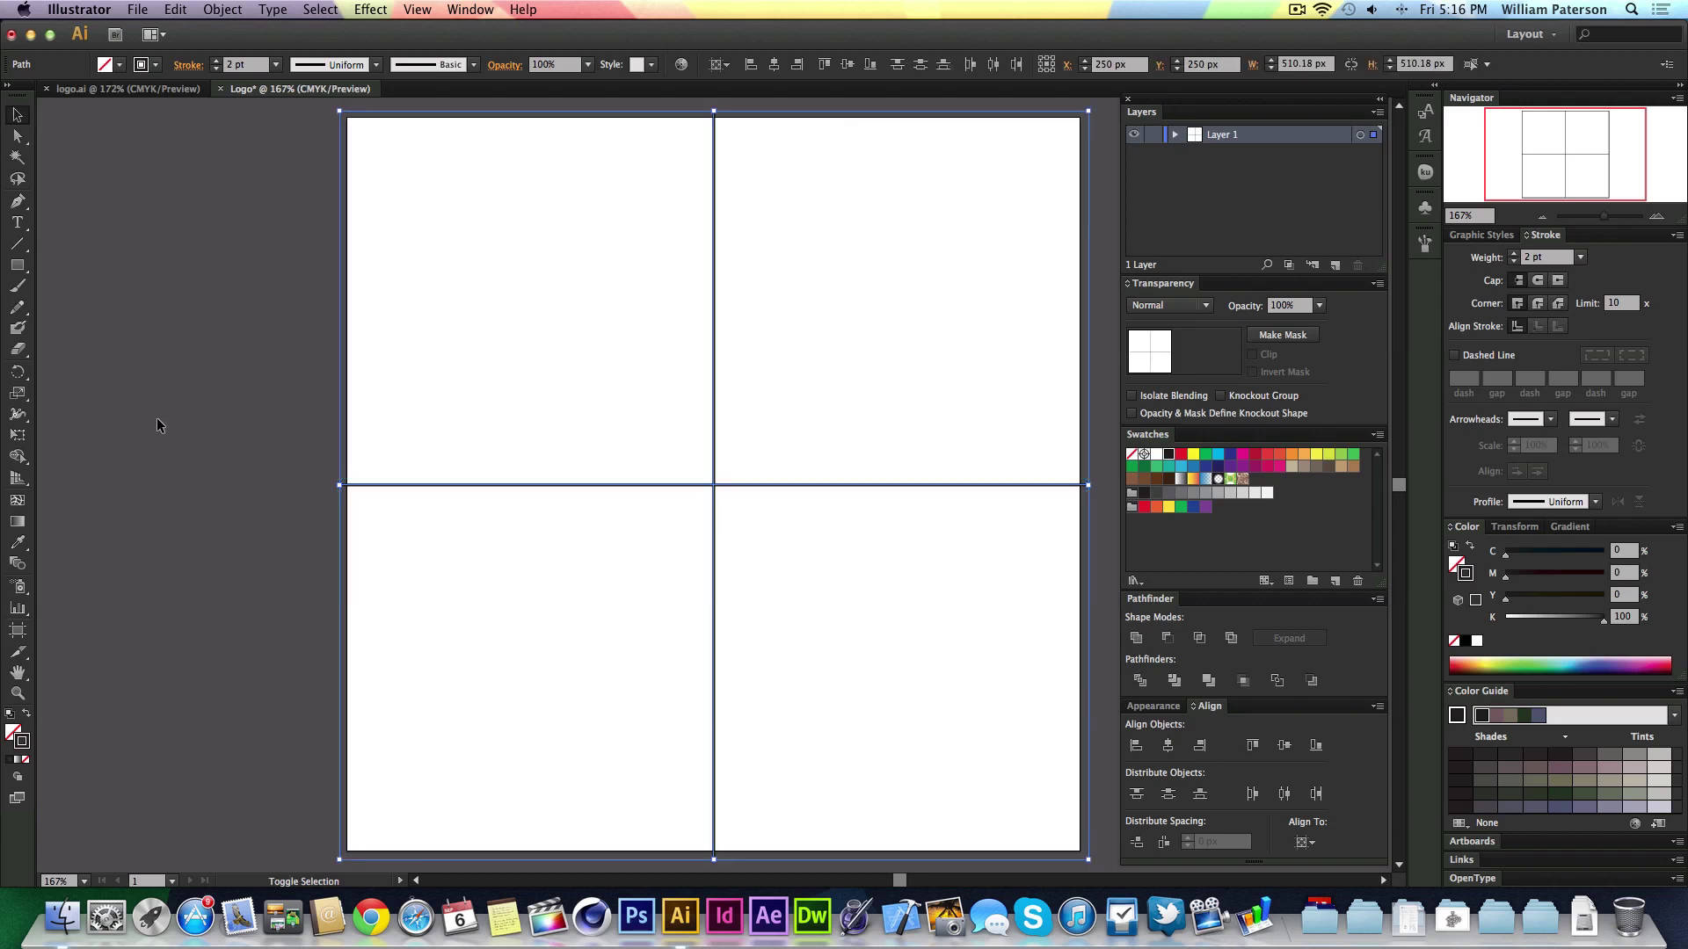
key(a)
click(163, 410)
key(v)
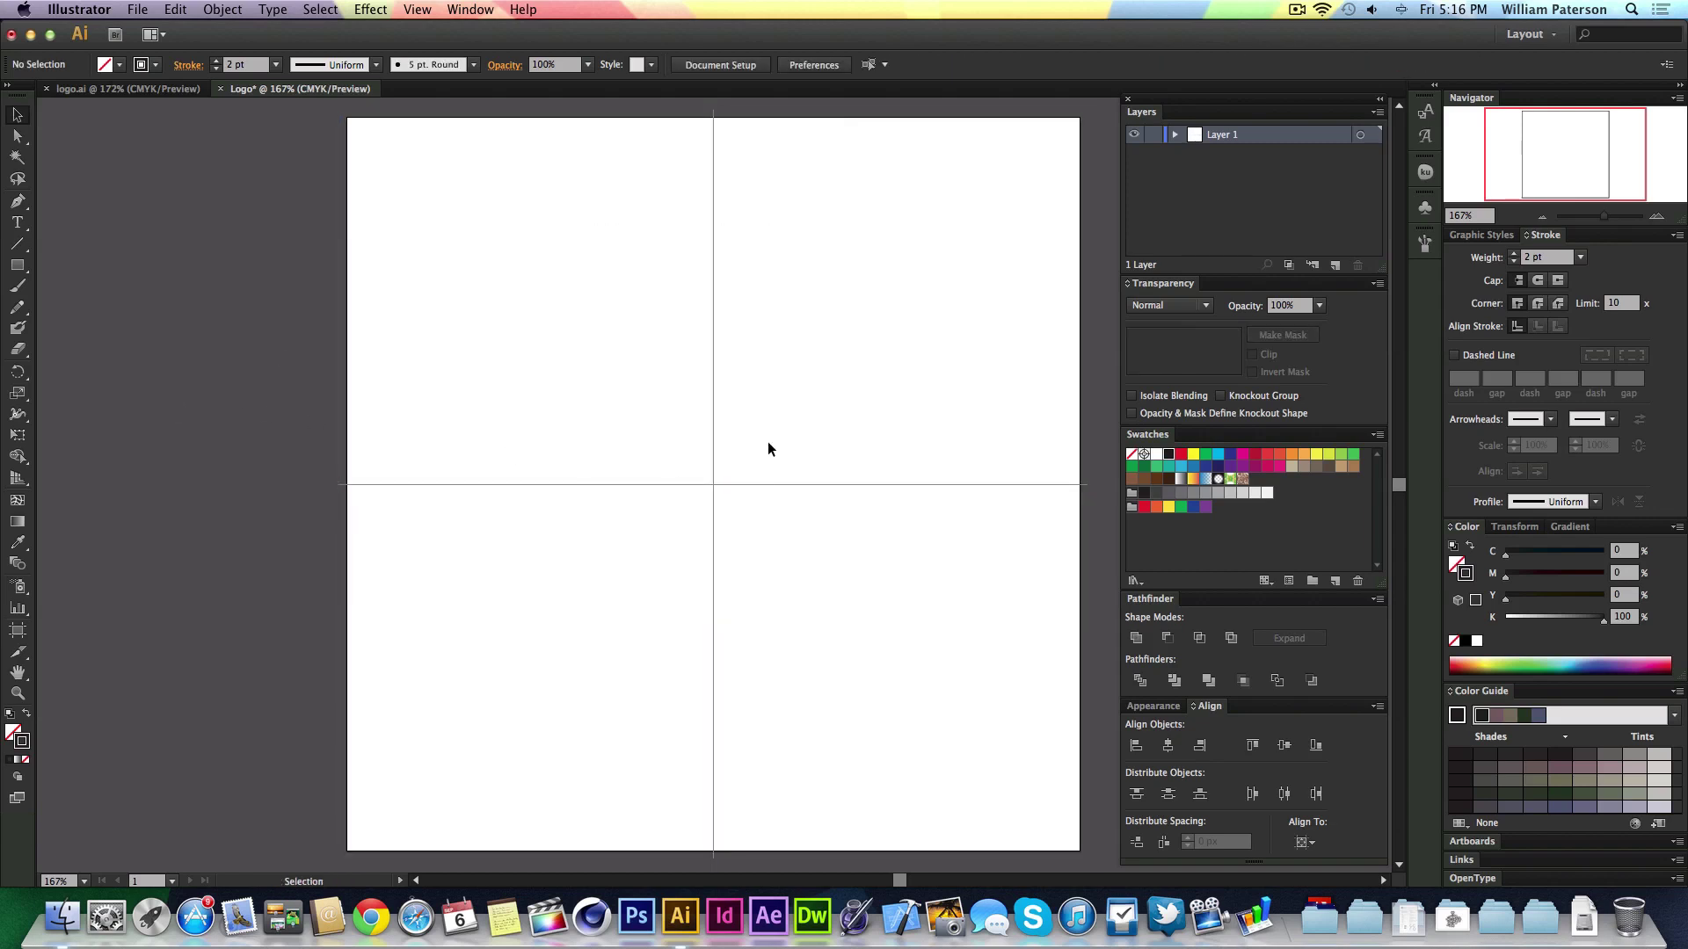
drag(806, 396, 903, 345)
Check the reference logo, then draw a hexagon centred on the guide intersection.
click(185, 90)
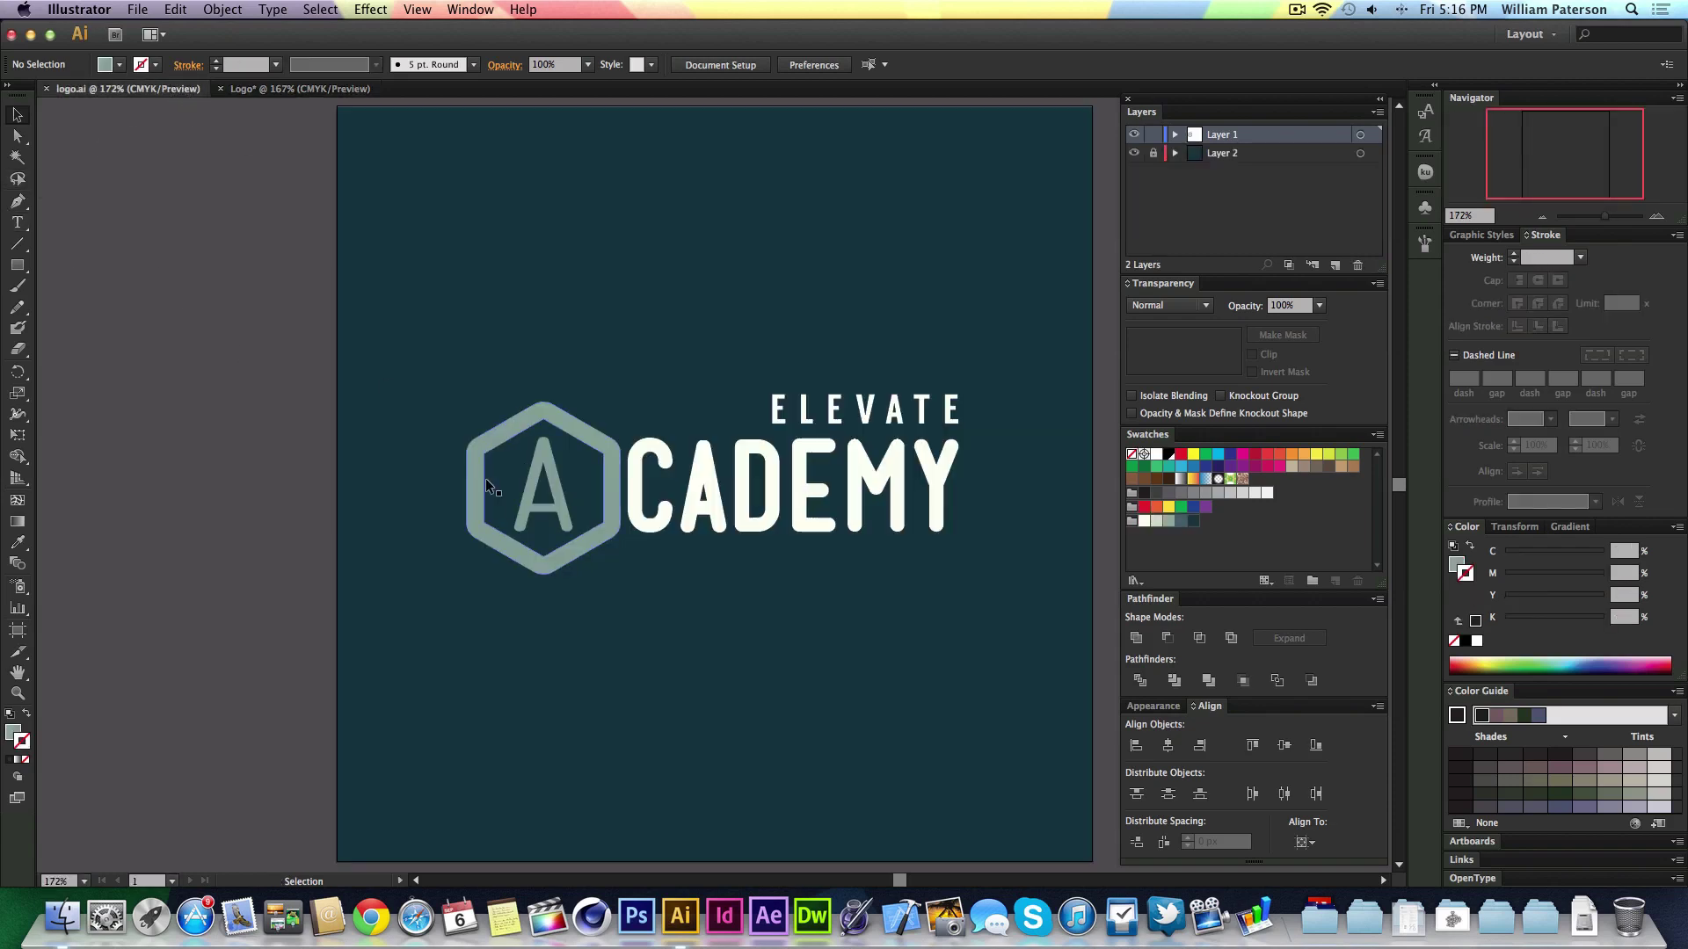
click(508, 567)
click(479, 633)
click(341, 92)
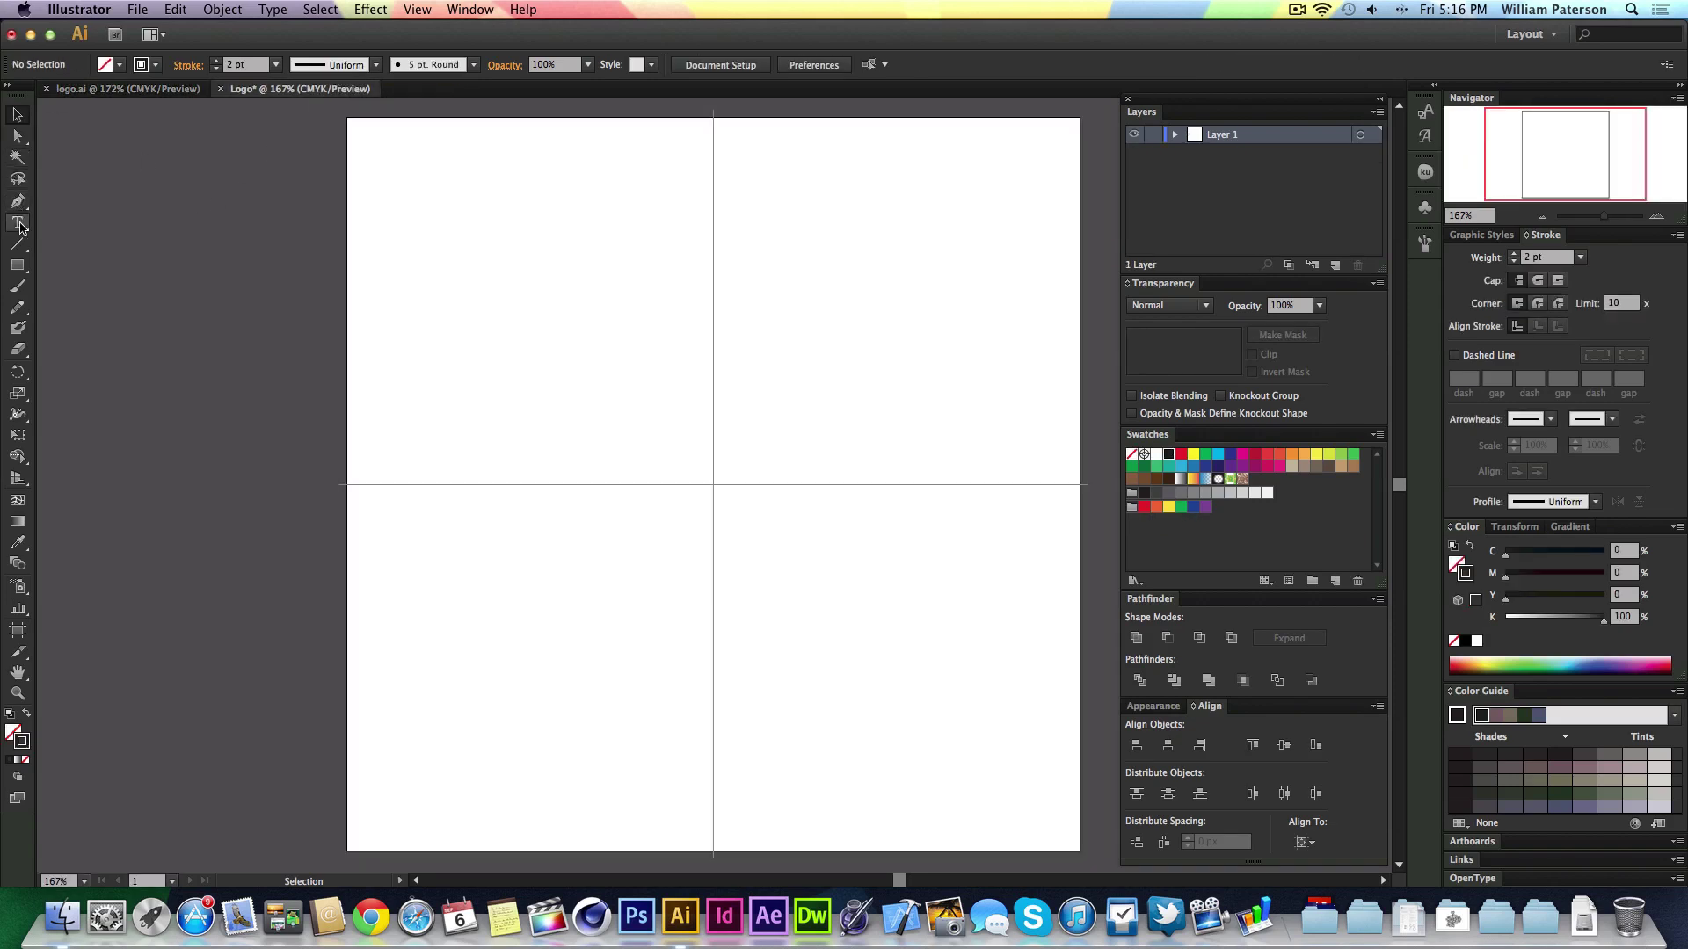
drag(17, 264, 151, 338)
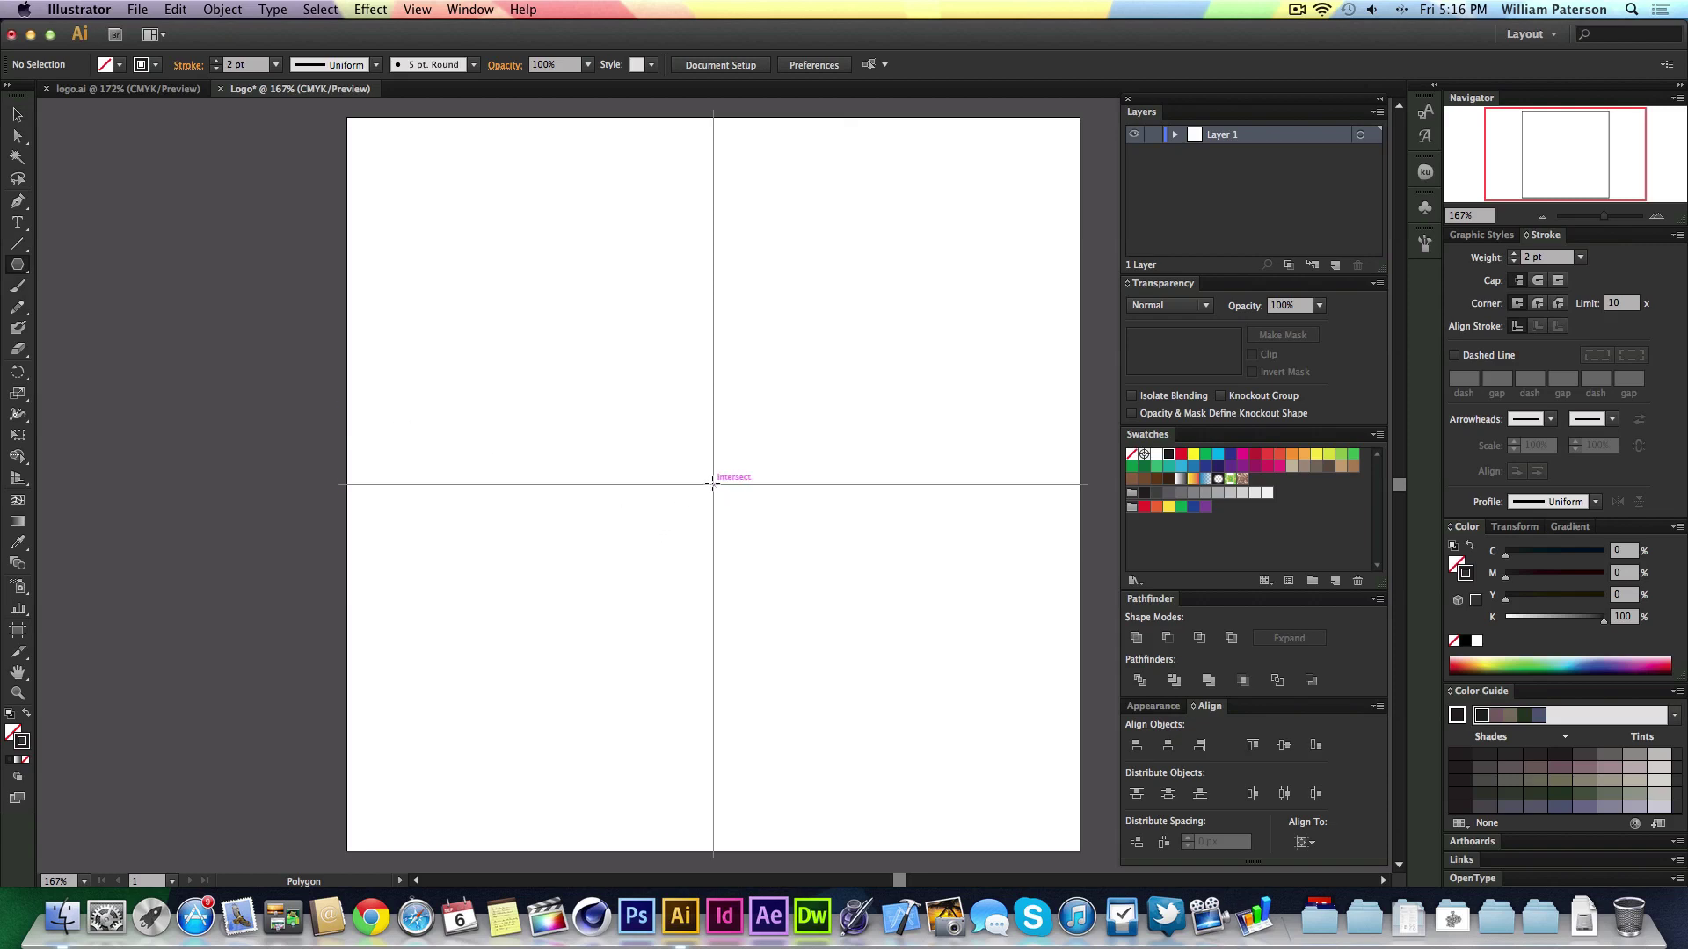
drag(719, 487, 841, 369)
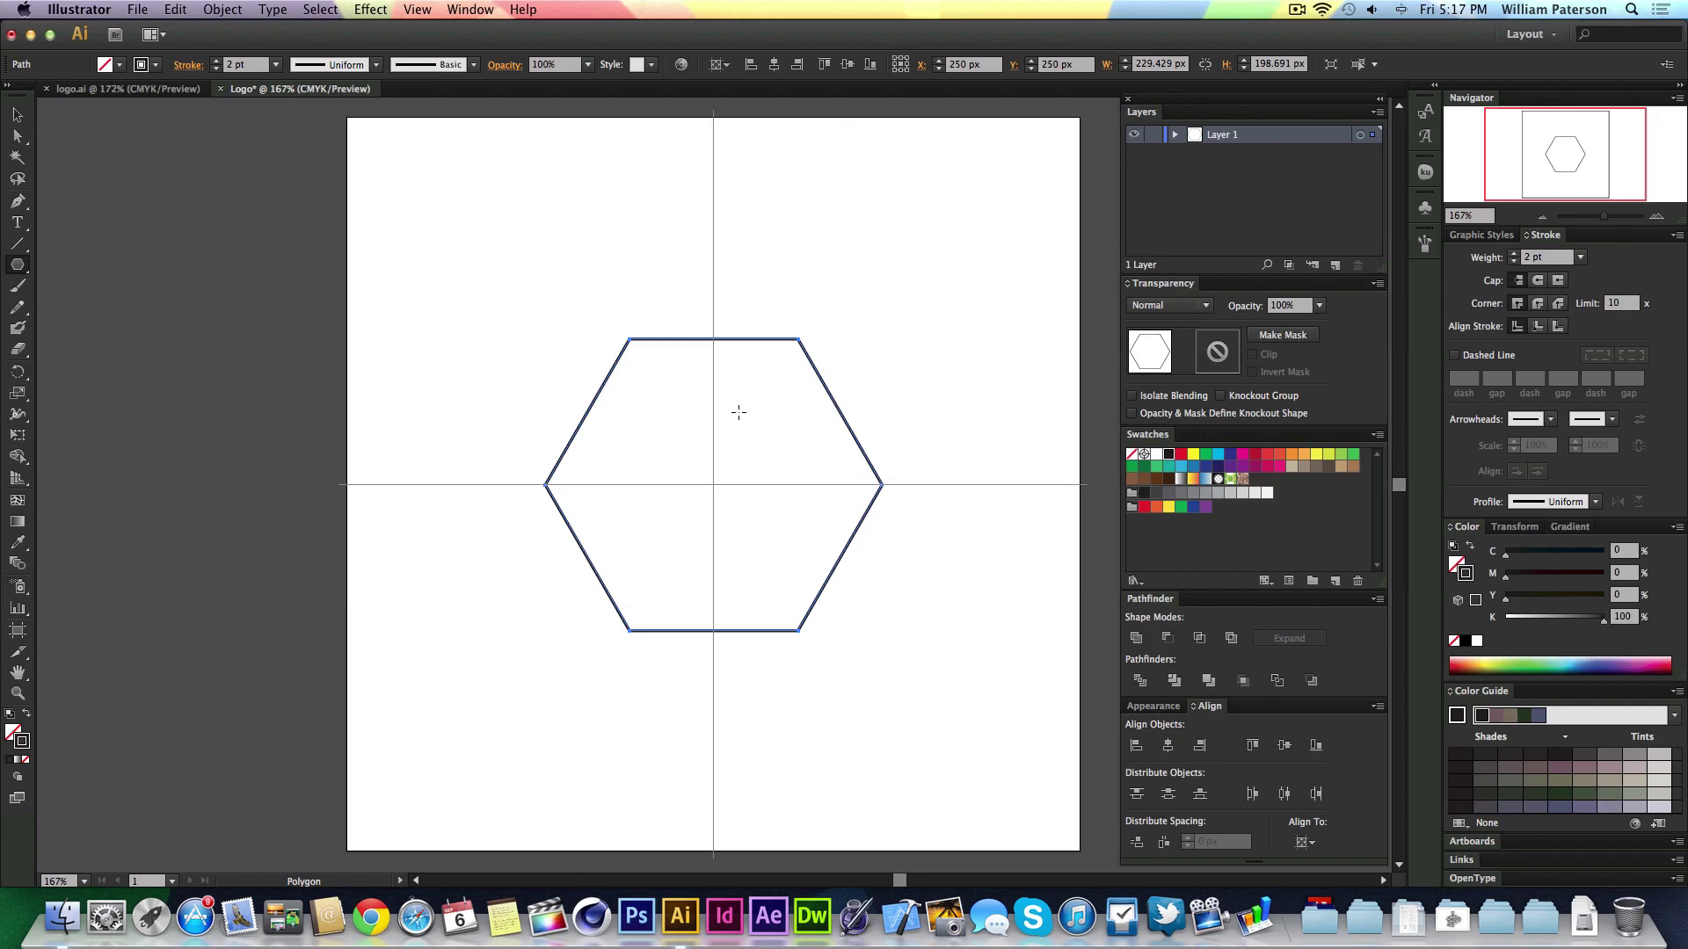
drag(758, 272, 819, 304)
key(super+z)
Rotate the hexagon so a corner points up, compare with logo.ai, and reselect it.
key(e)
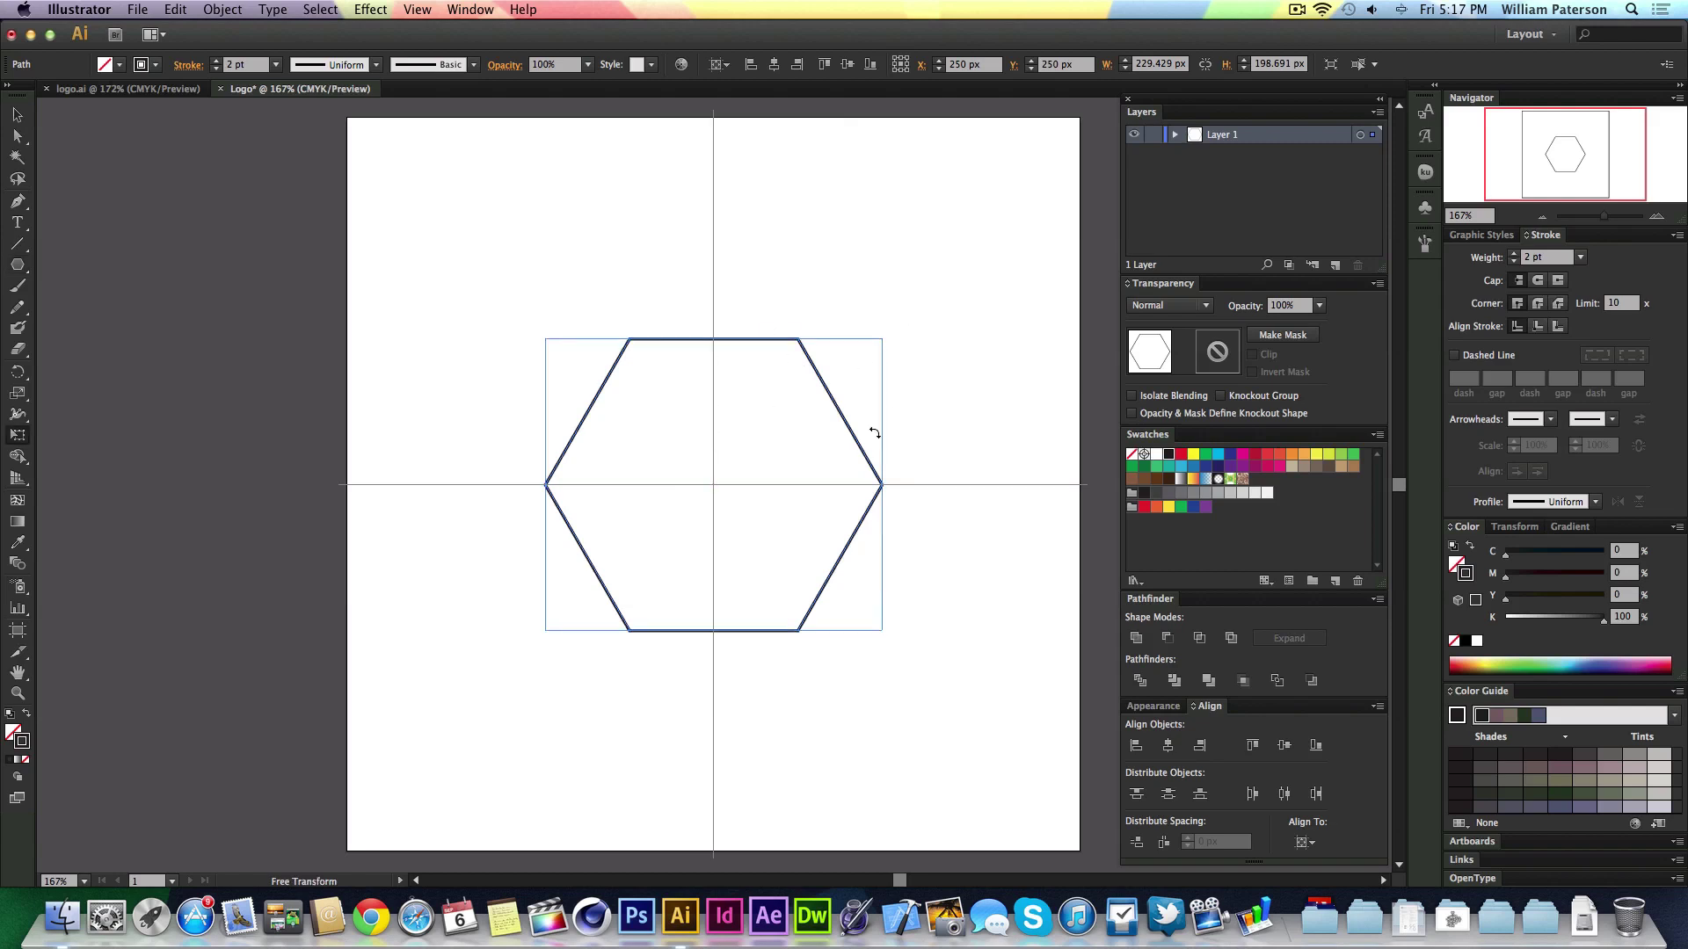
drag(870, 443, 793, 573)
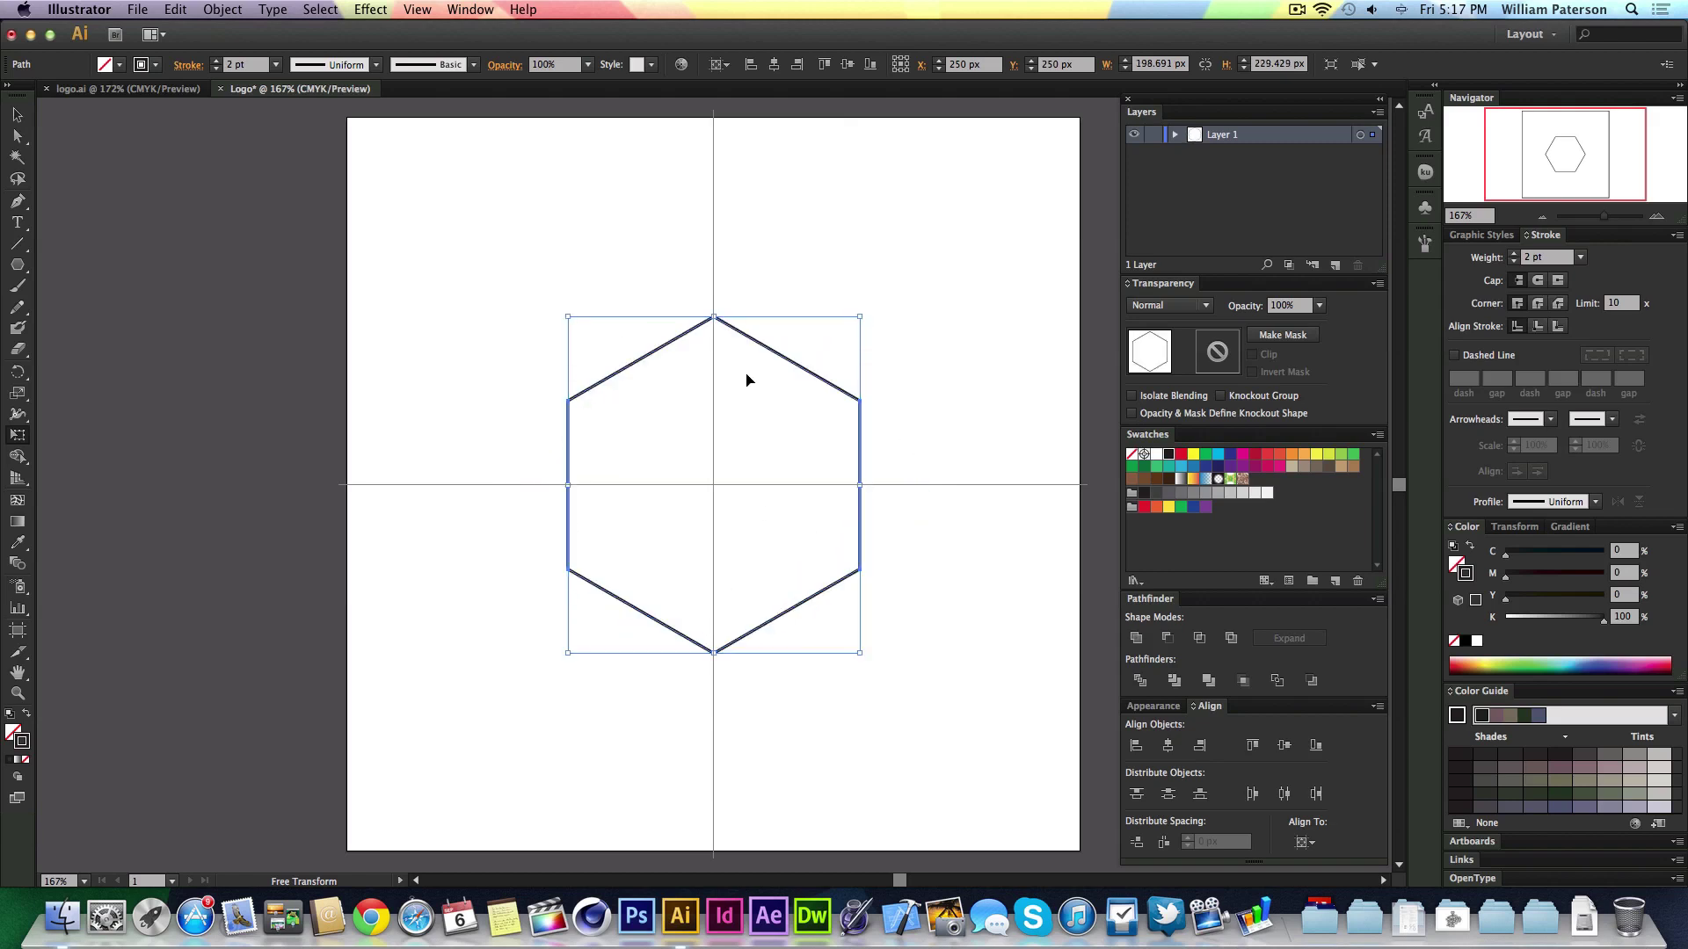
key(v)
click(519, 719)
click(163, 88)
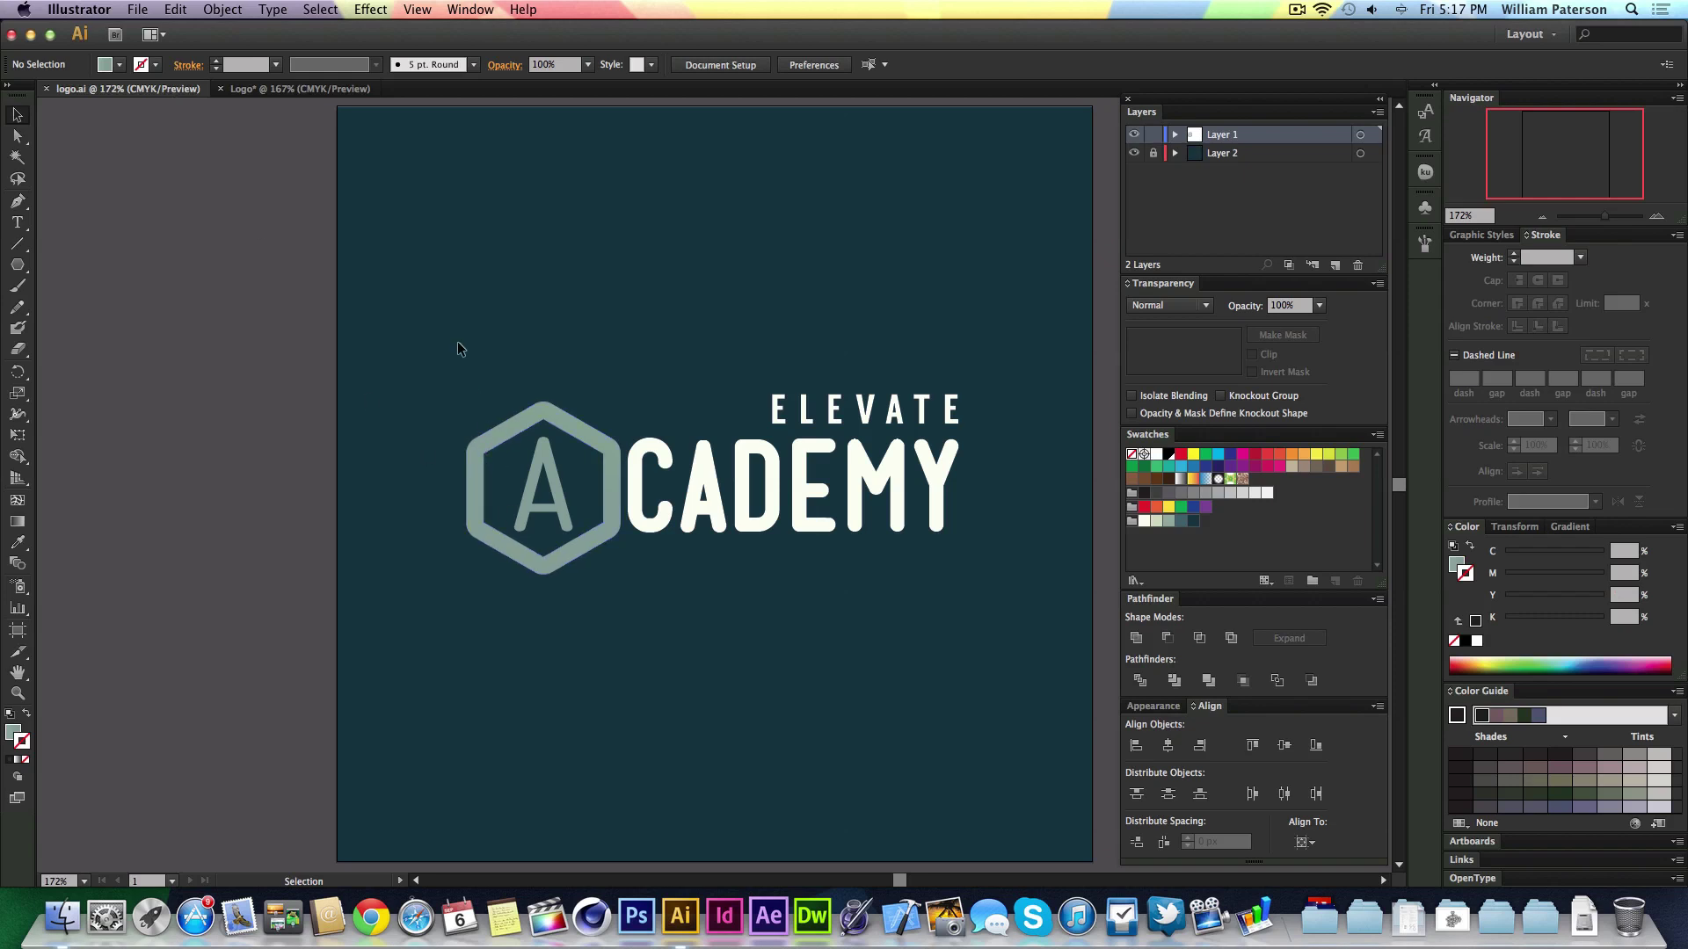
click(319, 89)
drag(851, 284, 487, 569)
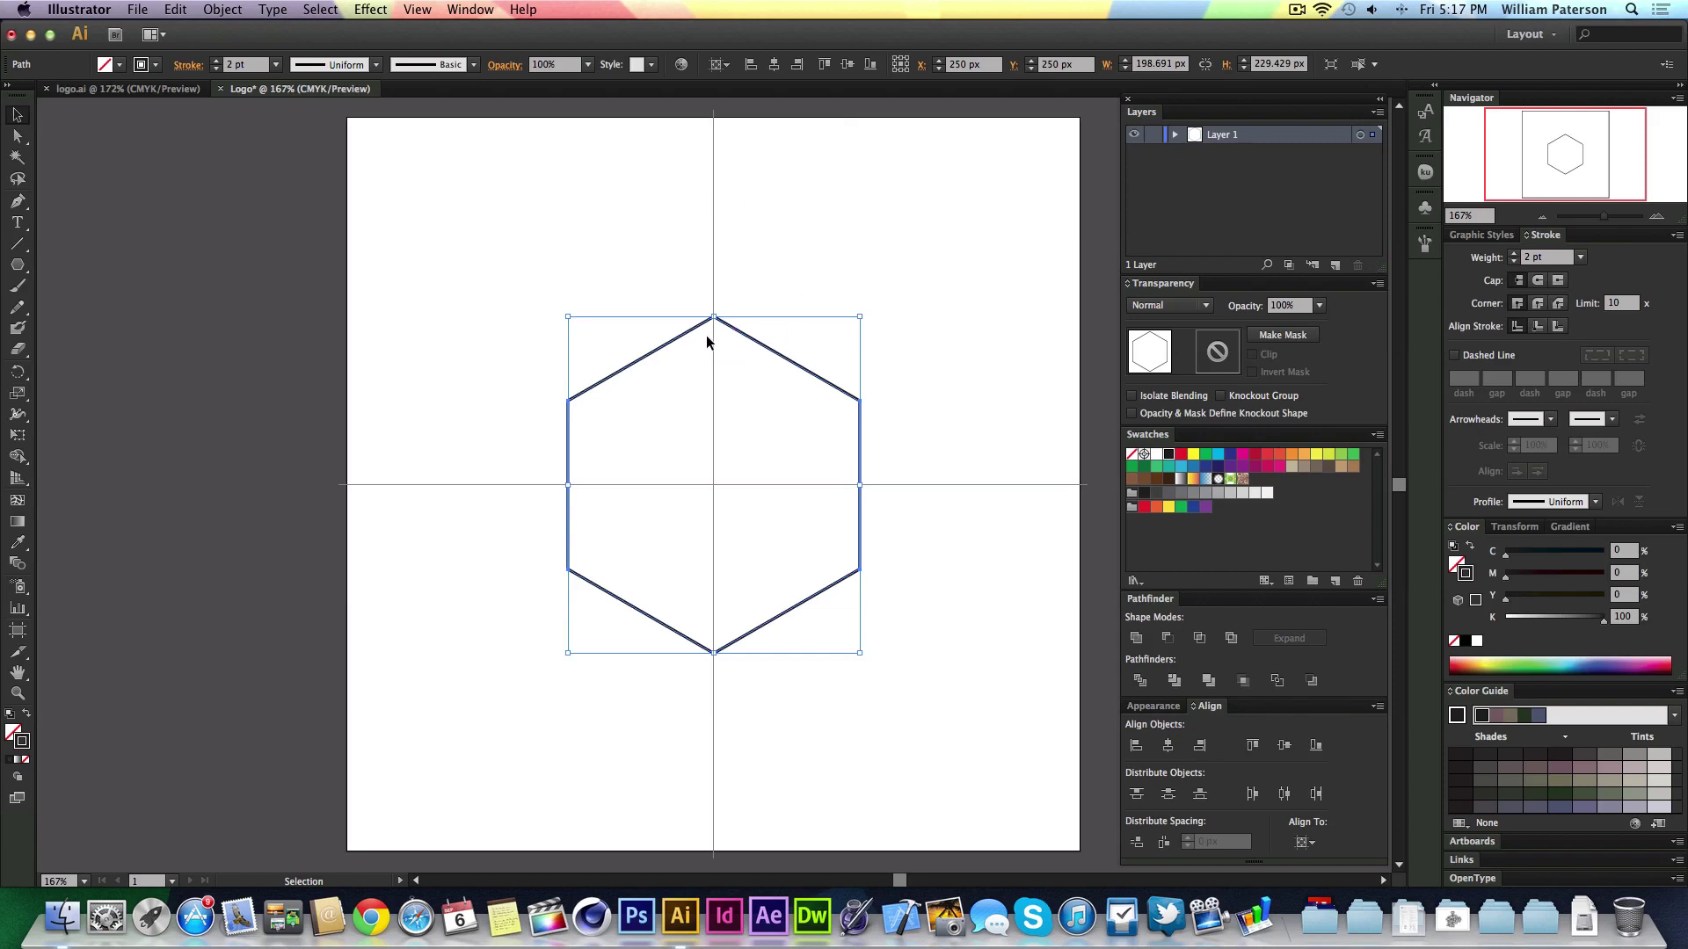
Give the hexagon outline a 20 pt stroke with round cap and round join.
key(shift+x)
key(shift+x)
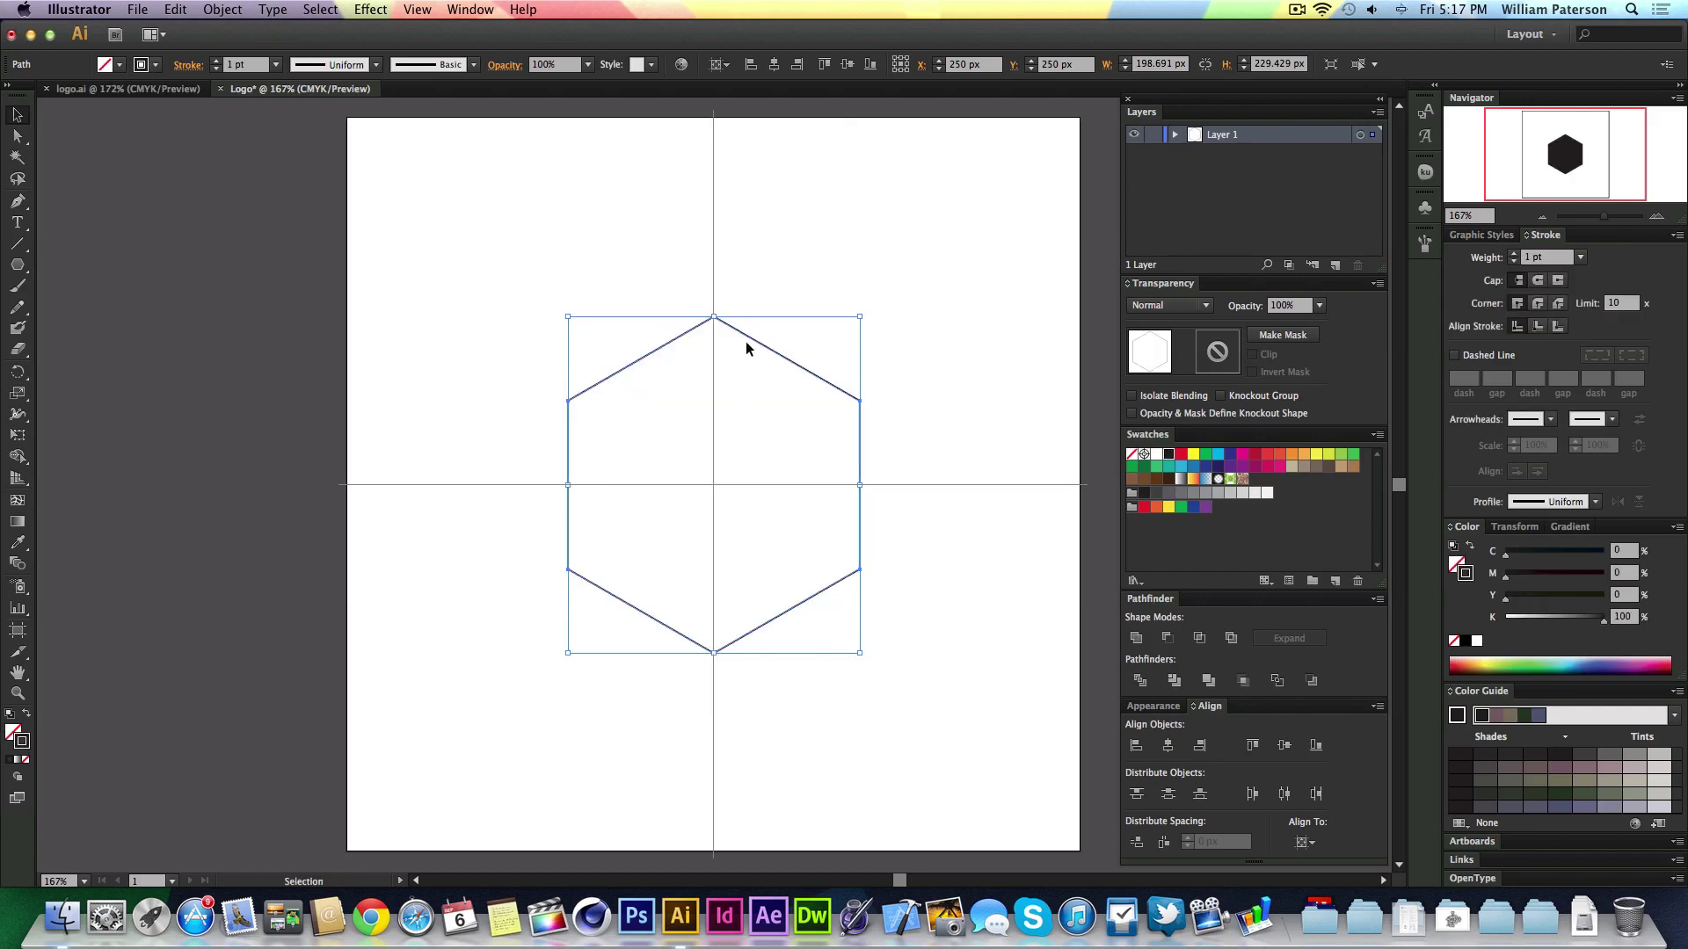
click(768, 237)
drag(768, 238, 702, 382)
click(1512, 253)
double_click(1547, 256)
text(20)
key(Tab)
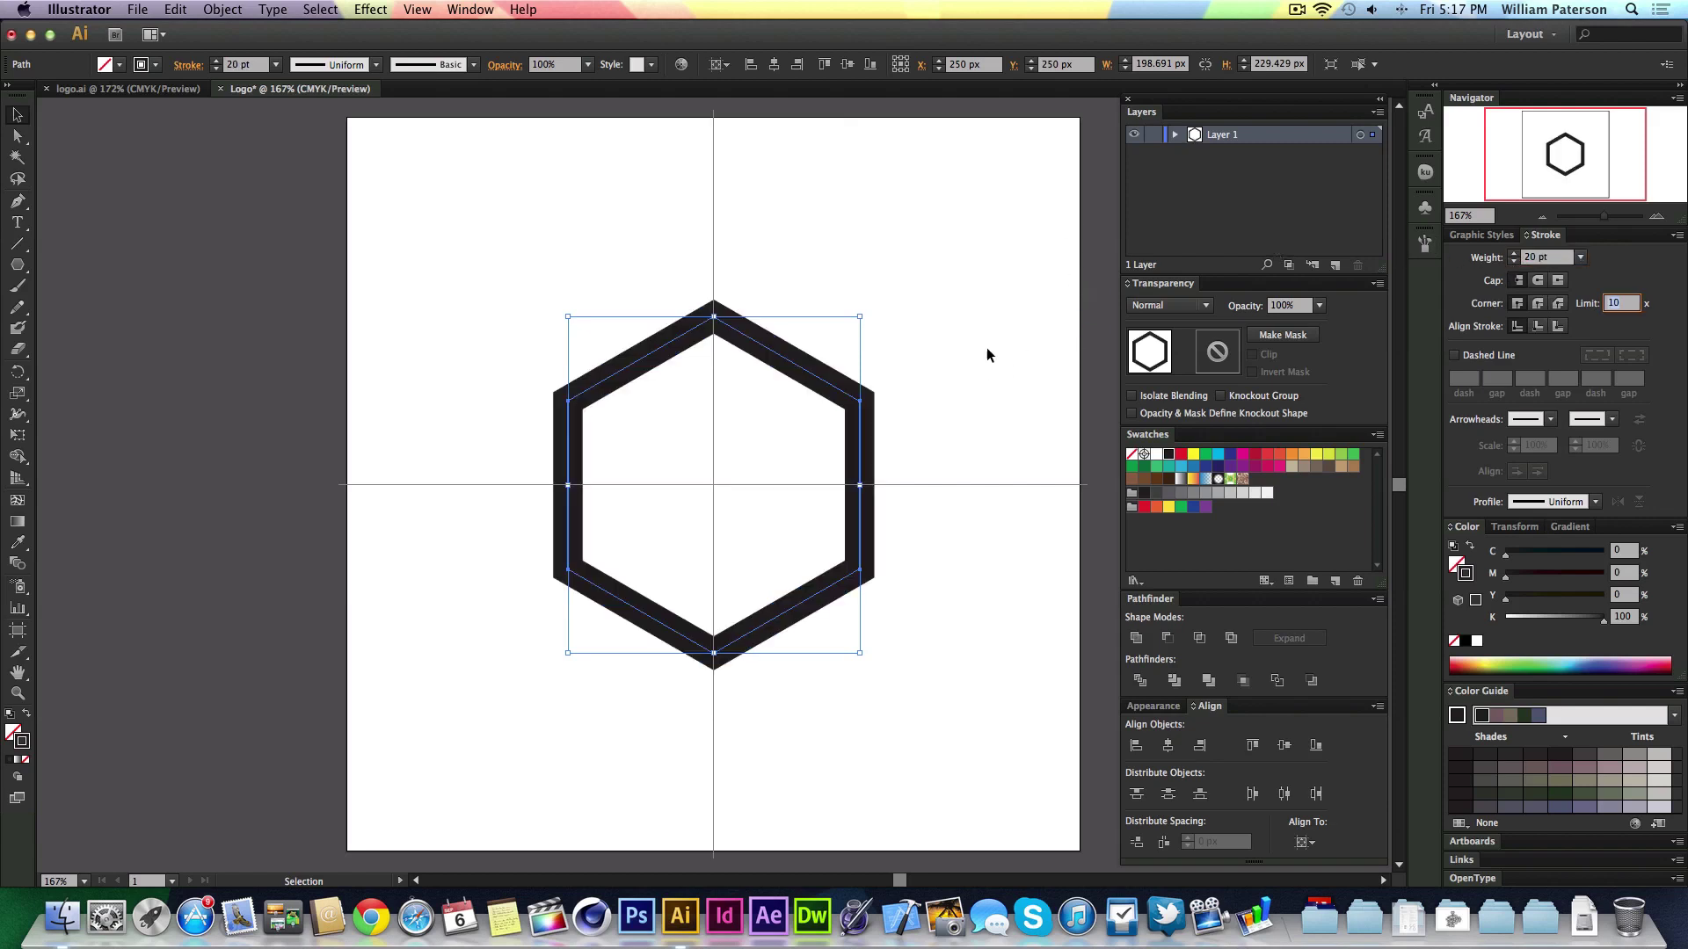
click(1537, 281)
click(1538, 303)
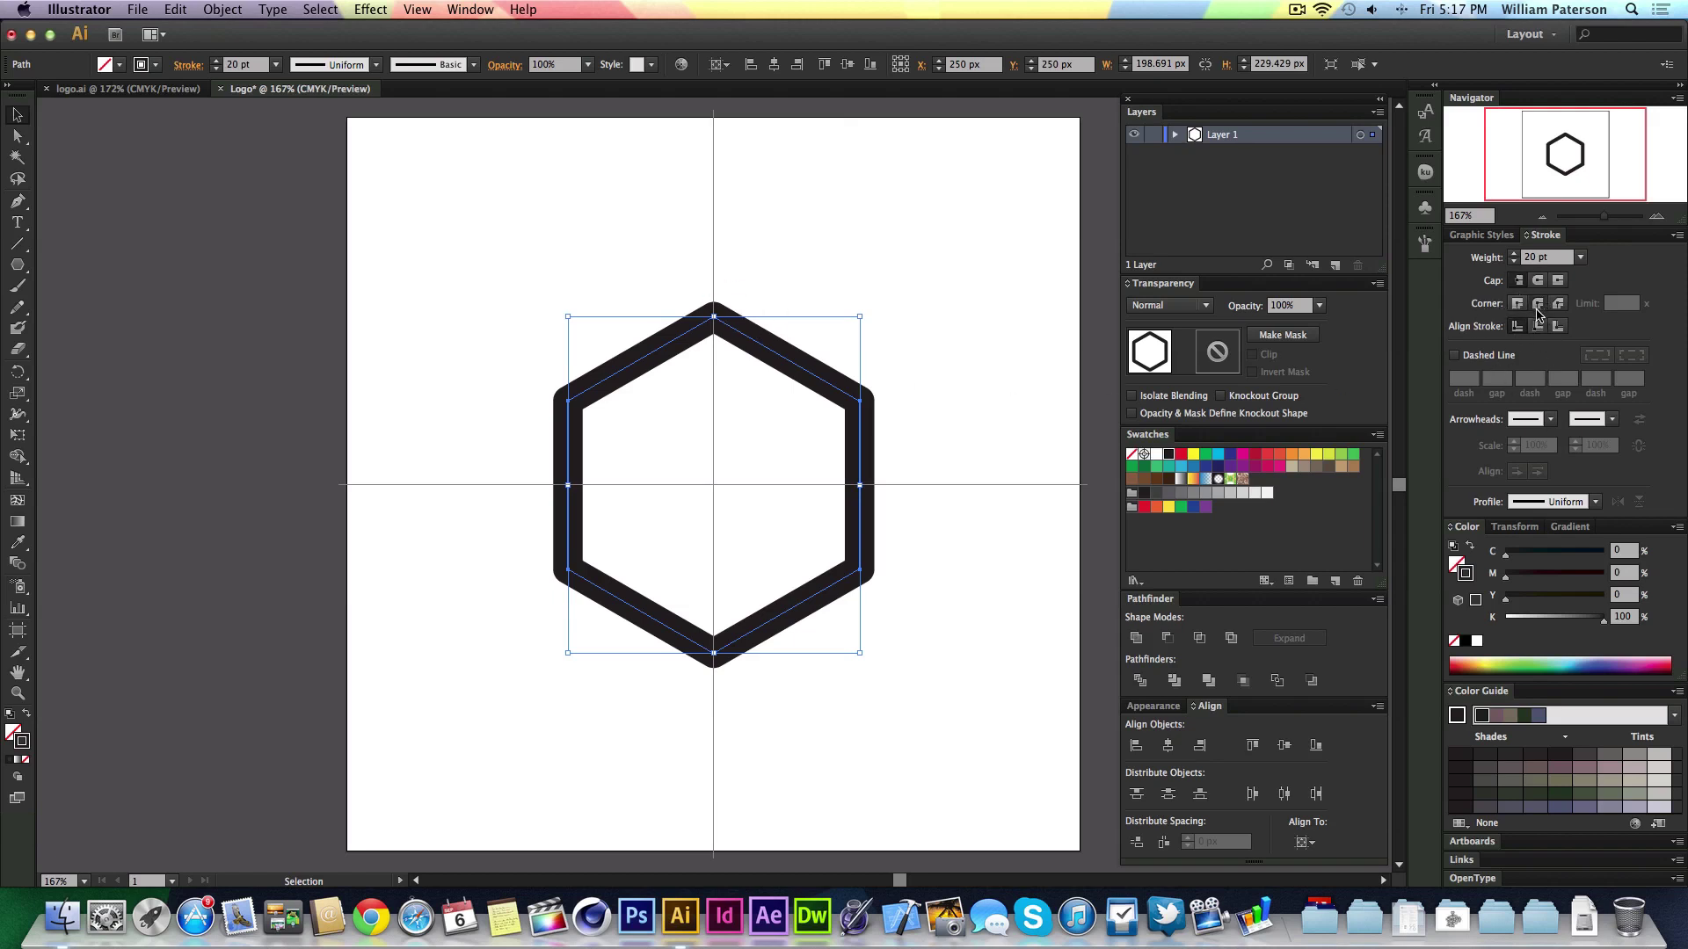
Raise the stroke weight to 23 pt and preview the thick hexagon.
click(882, 262)
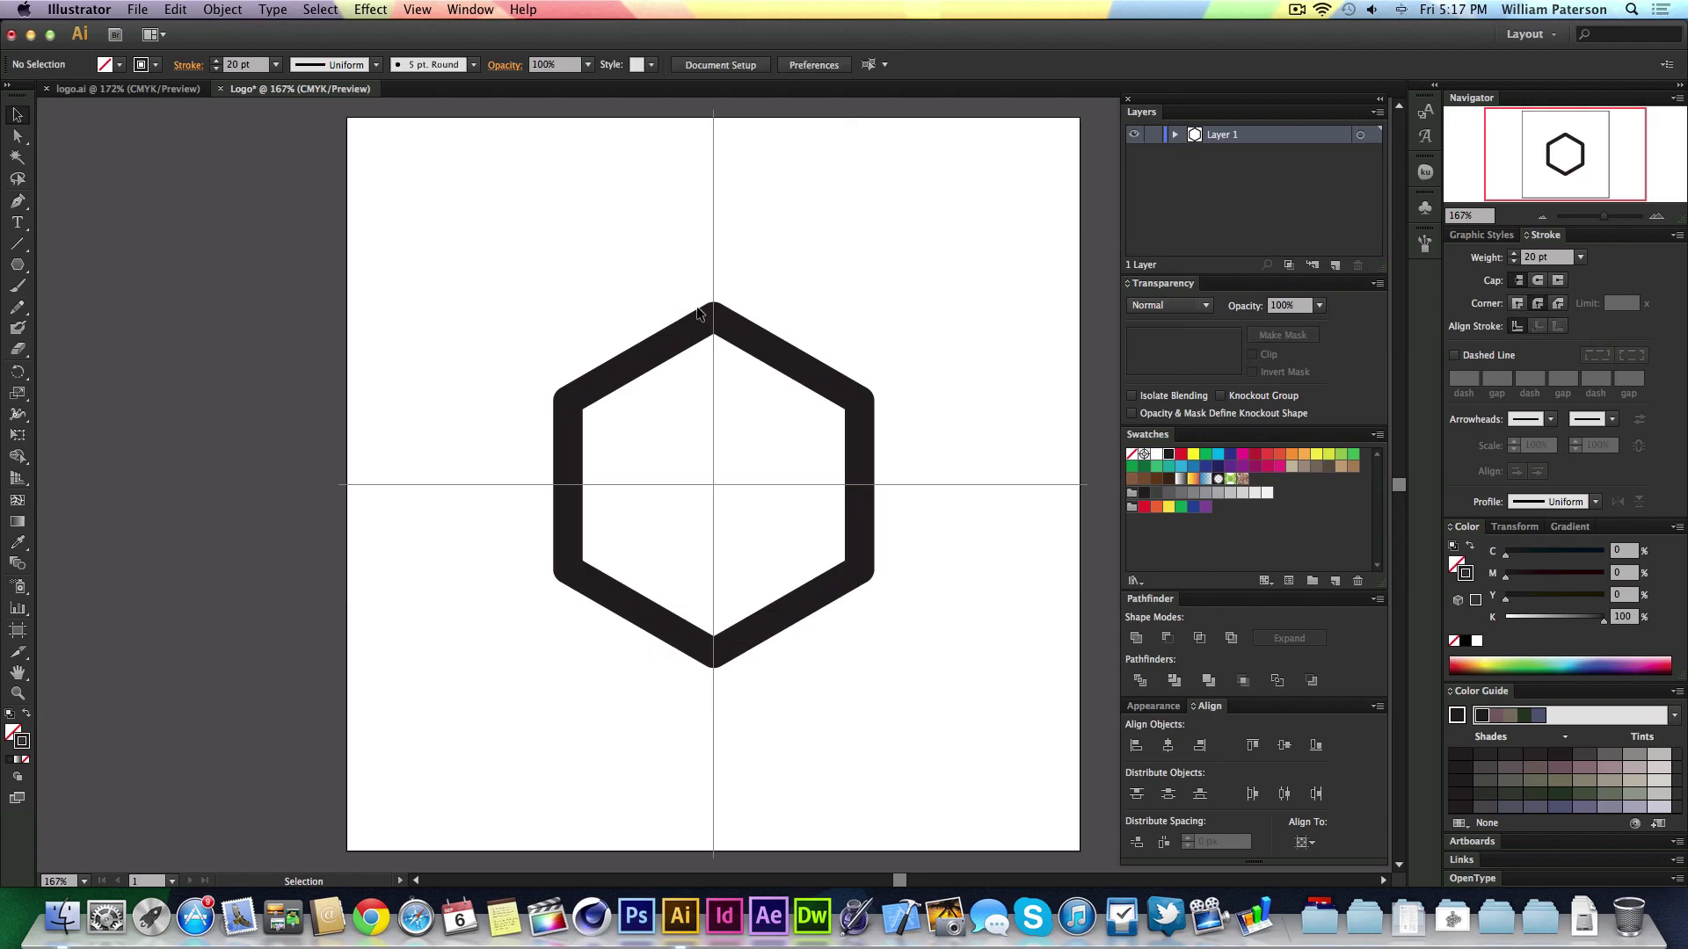
click(795, 361)
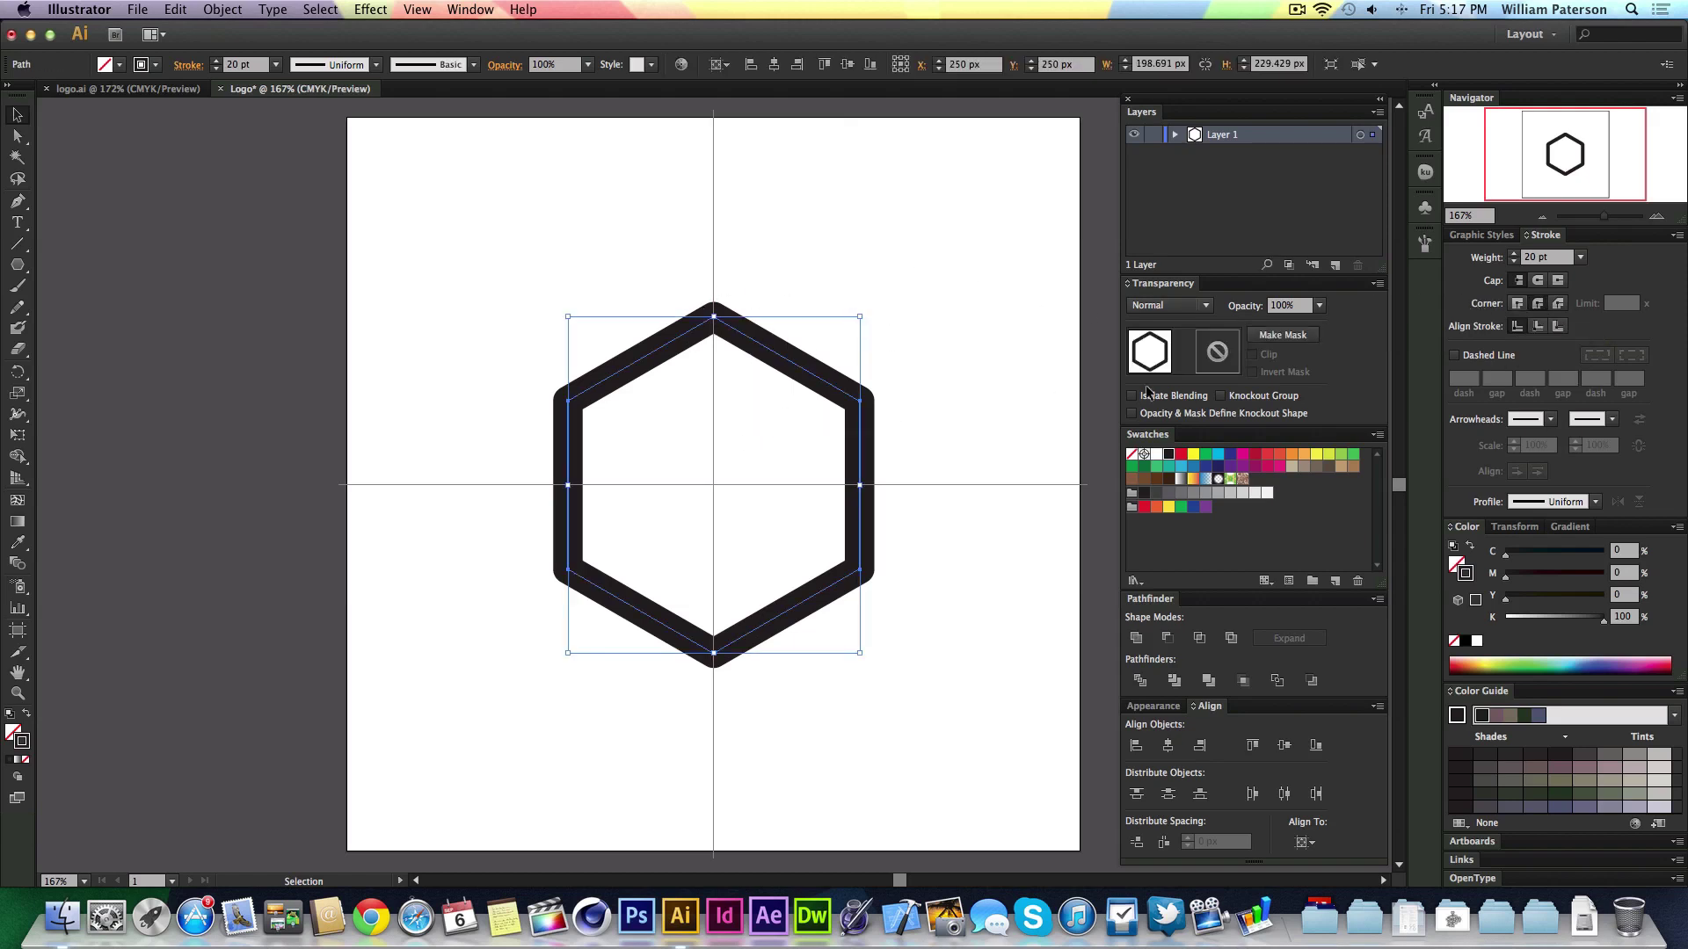
click(1513, 252)
click(1513, 252)
click(1513, 252)
click(934, 355)
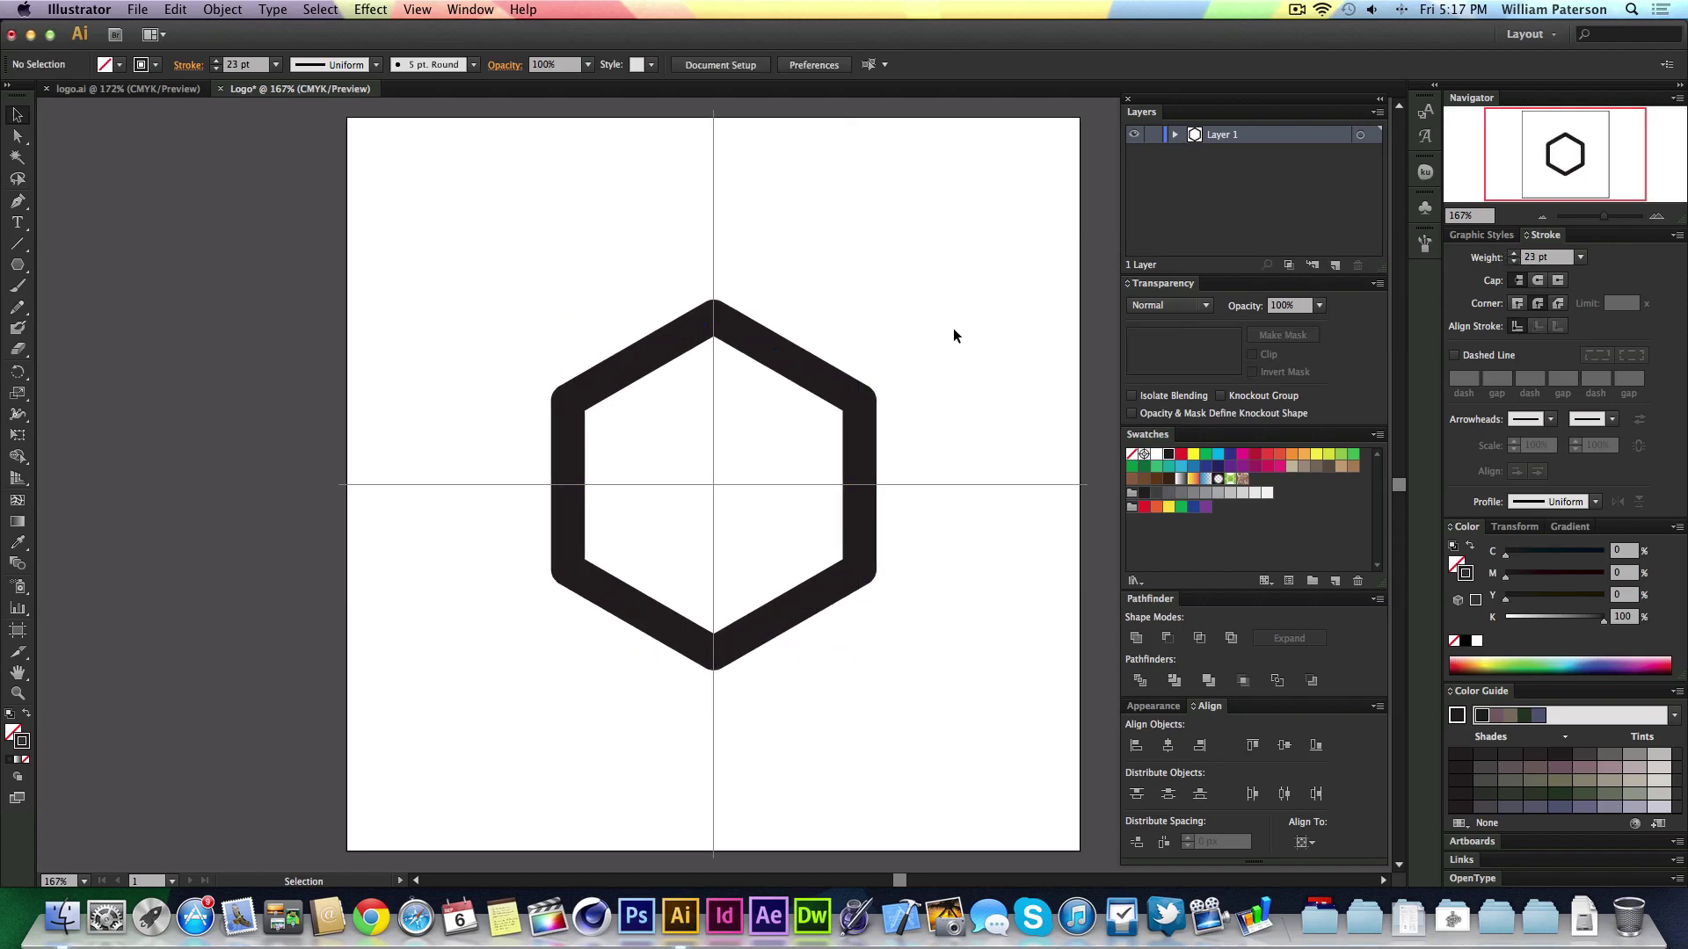
drag(957, 330, 870, 380)
click(962, 366)
drag(942, 302, 708, 483)
click(967, 352)
drag(953, 298, 774, 527)
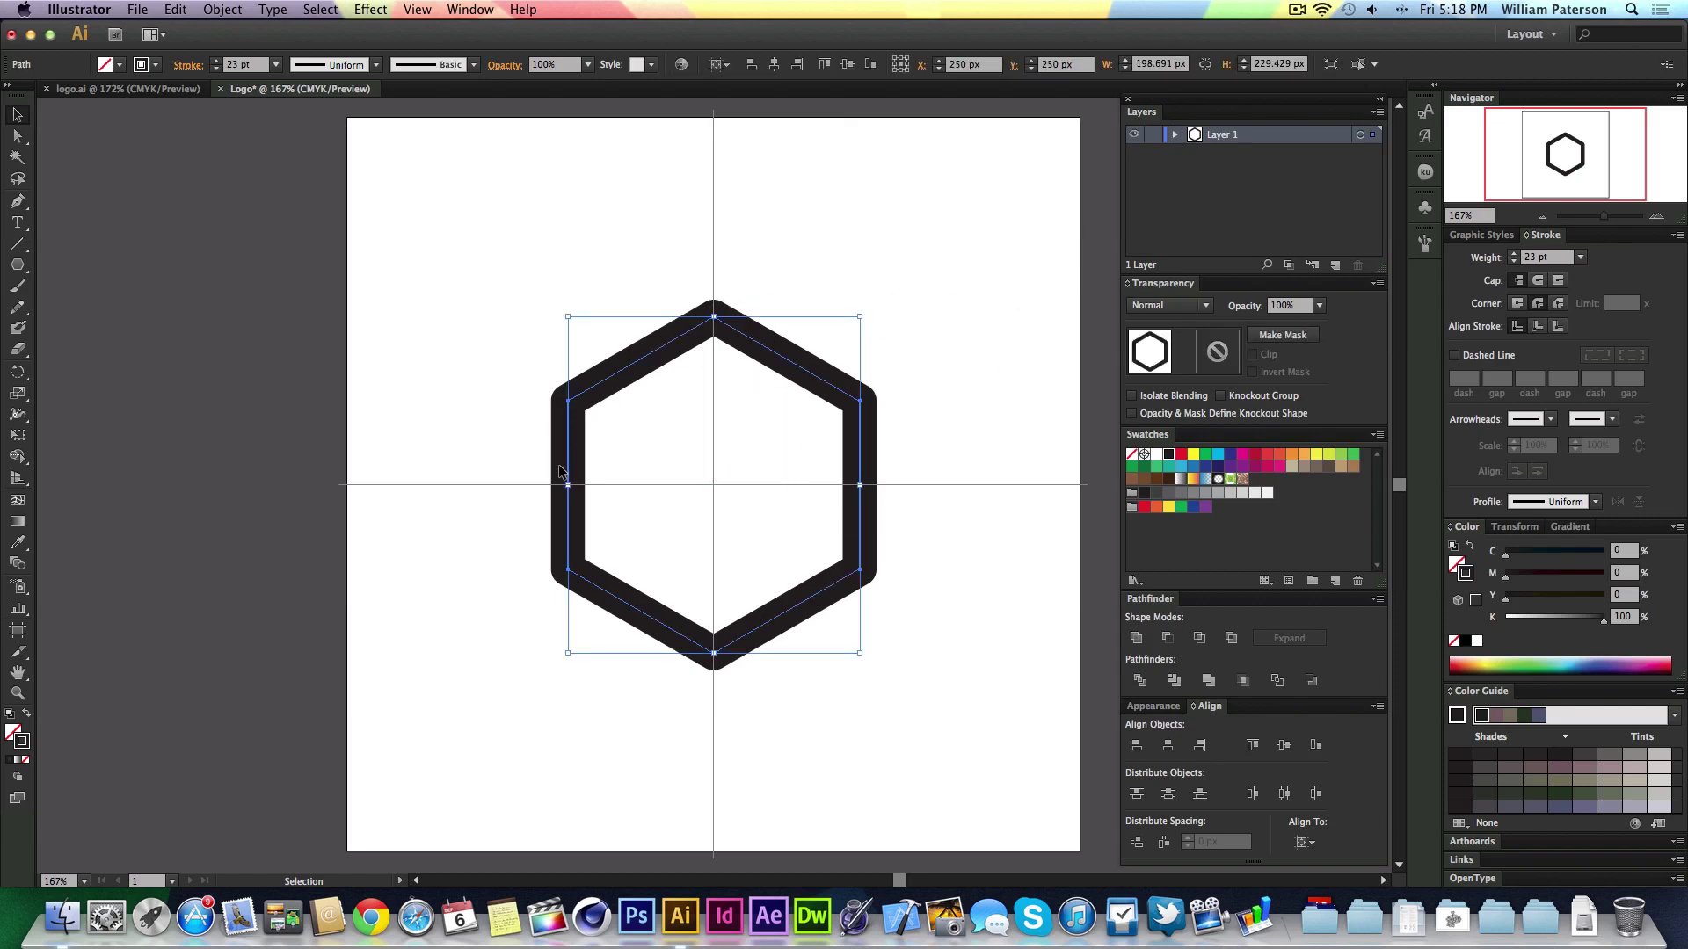
click(519, 338)
Undo the accidental move of the hexagon's upper-left anchor point.
key(a)
drag(537, 354, 486, 319)
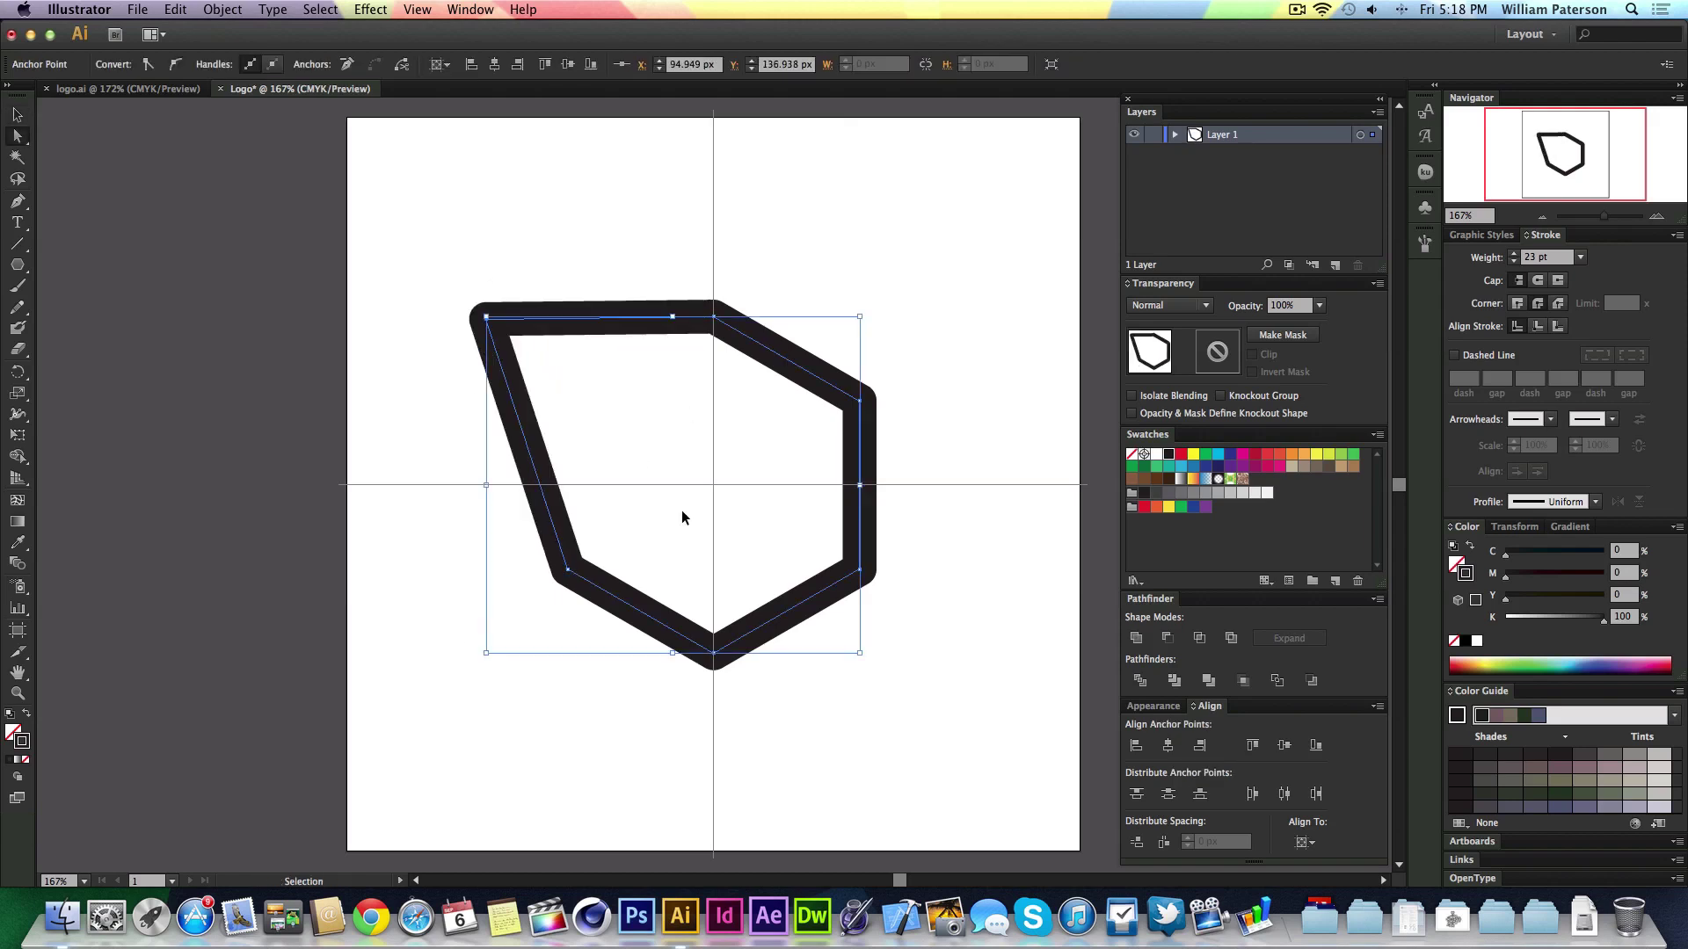
key(v)
drag(941, 368, 835, 430)
key(super+z)
key(super+z)
drag(889, 216, 853, 232)
click(708, 426)
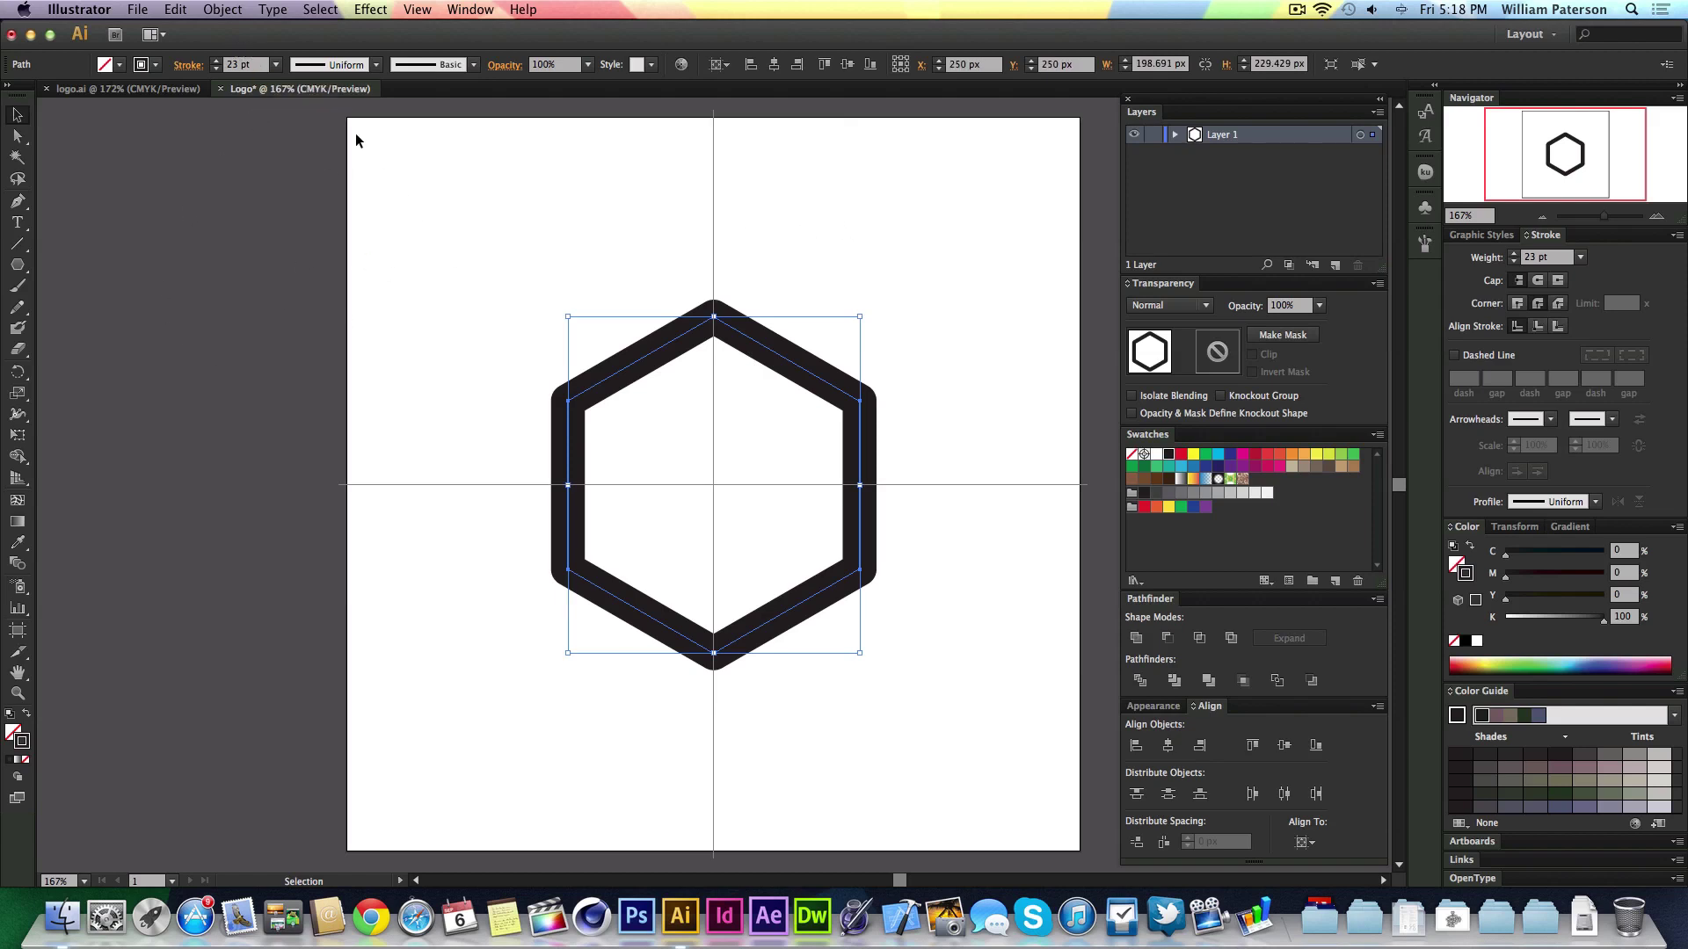
Apply Object > Path > Outline Stroke to turn the stroke into a filled shape.
click(222, 11)
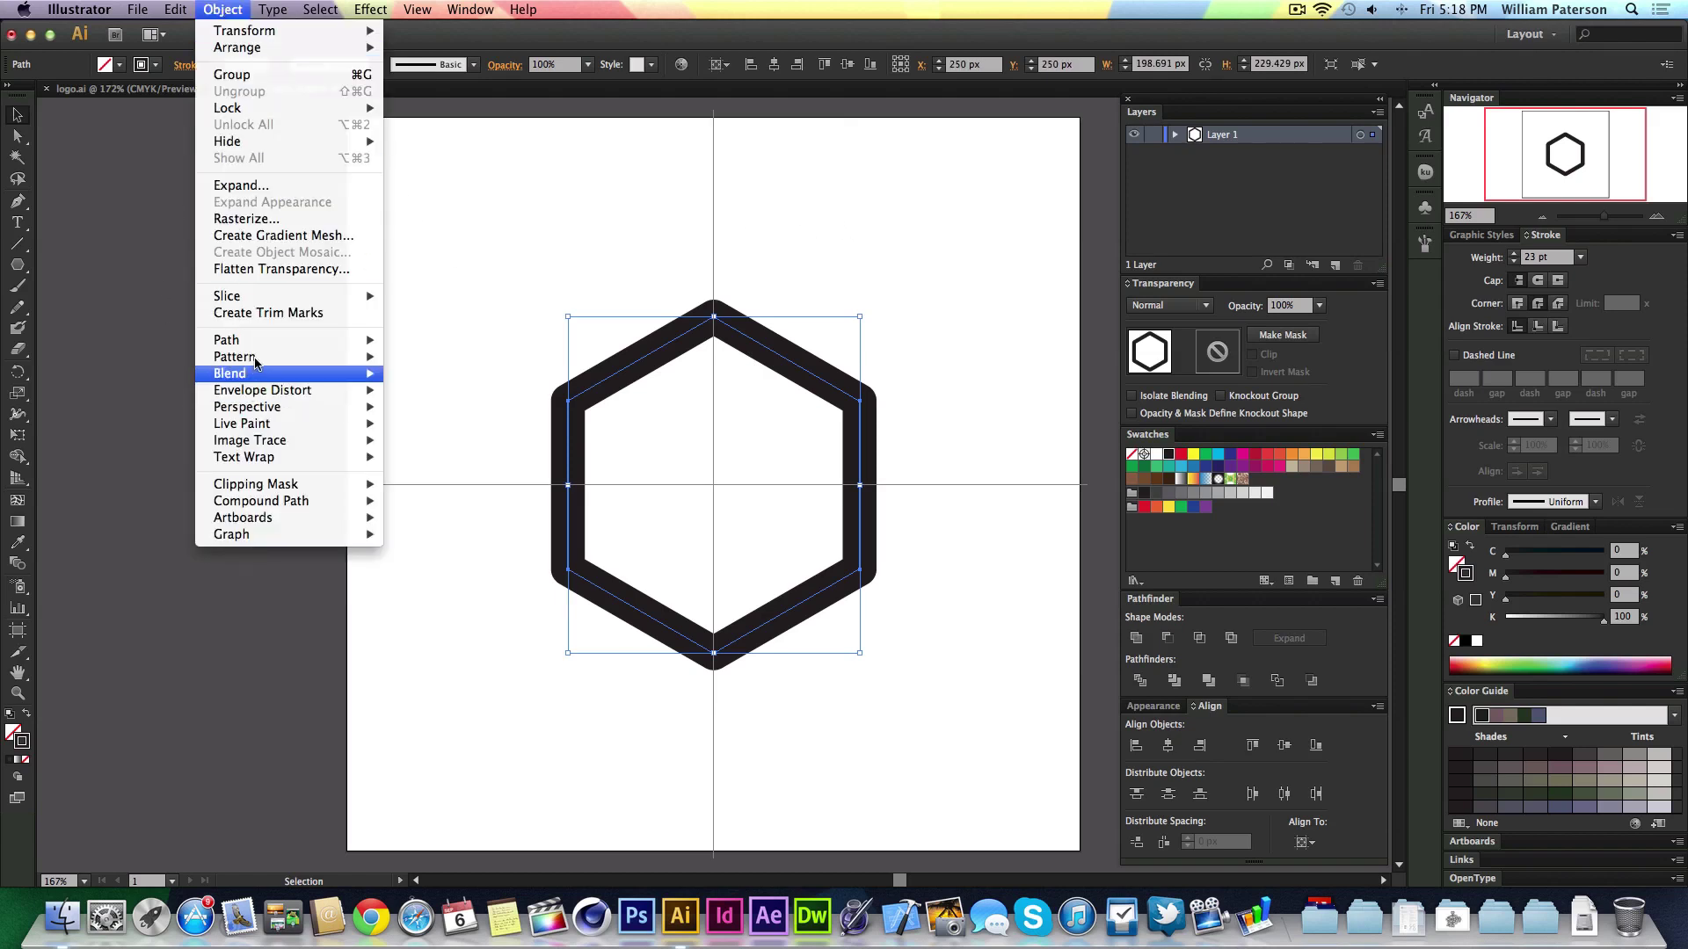
click(297, 184)
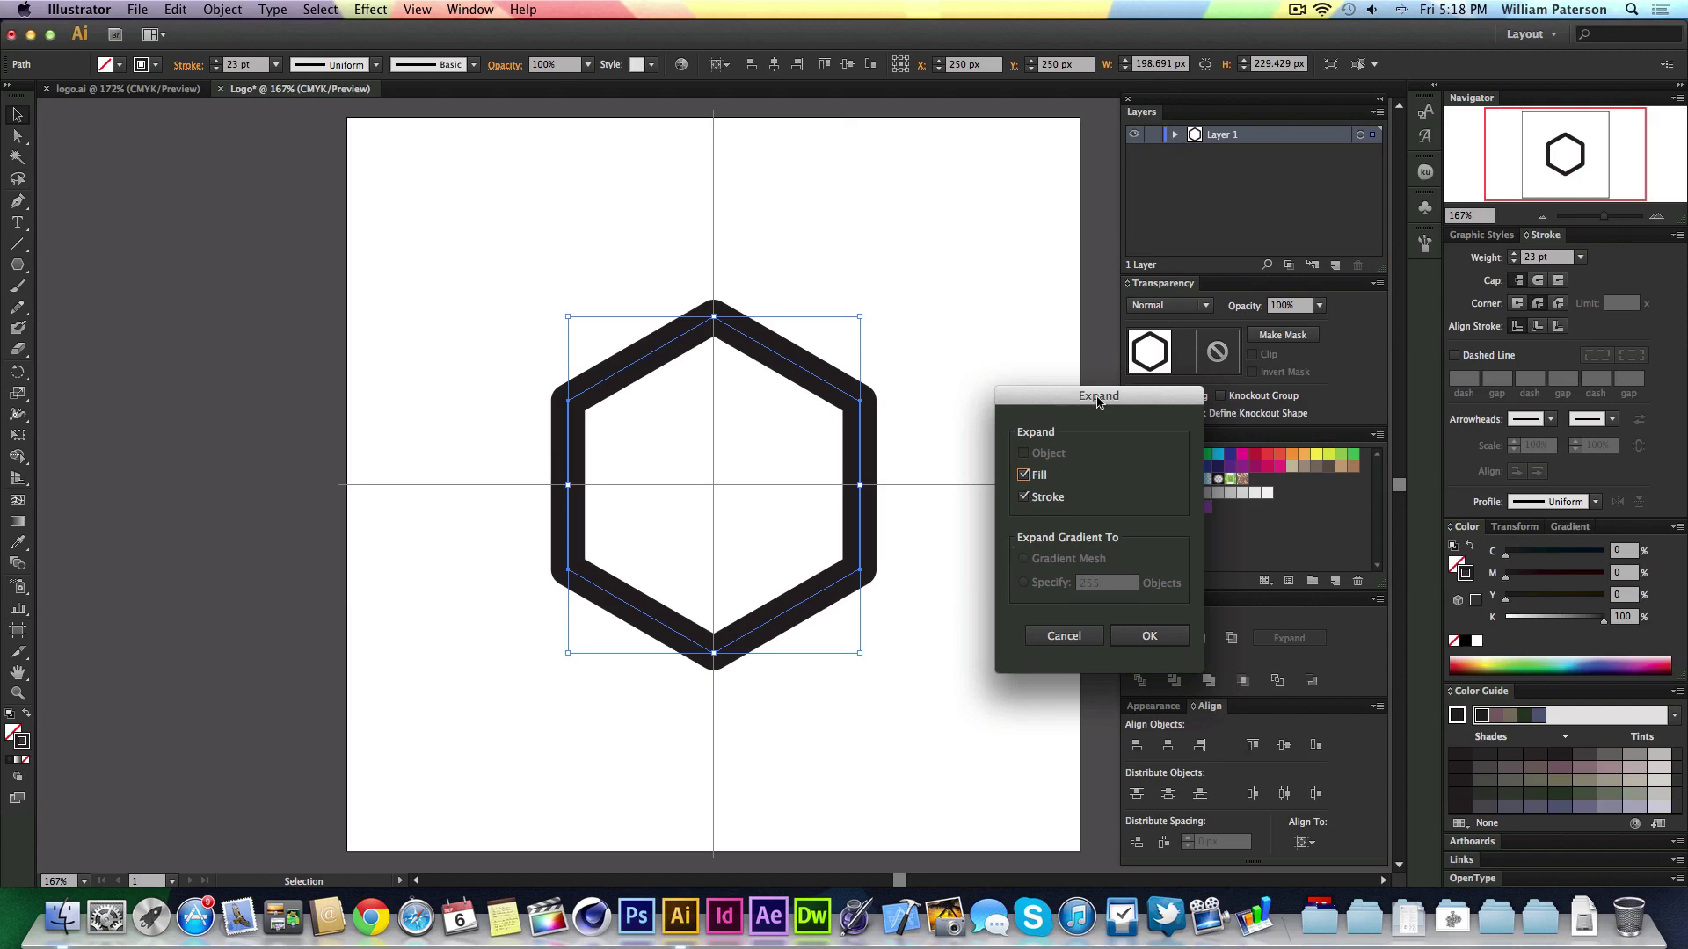
drag(1094, 396, 987, 283)
click(941, 525)
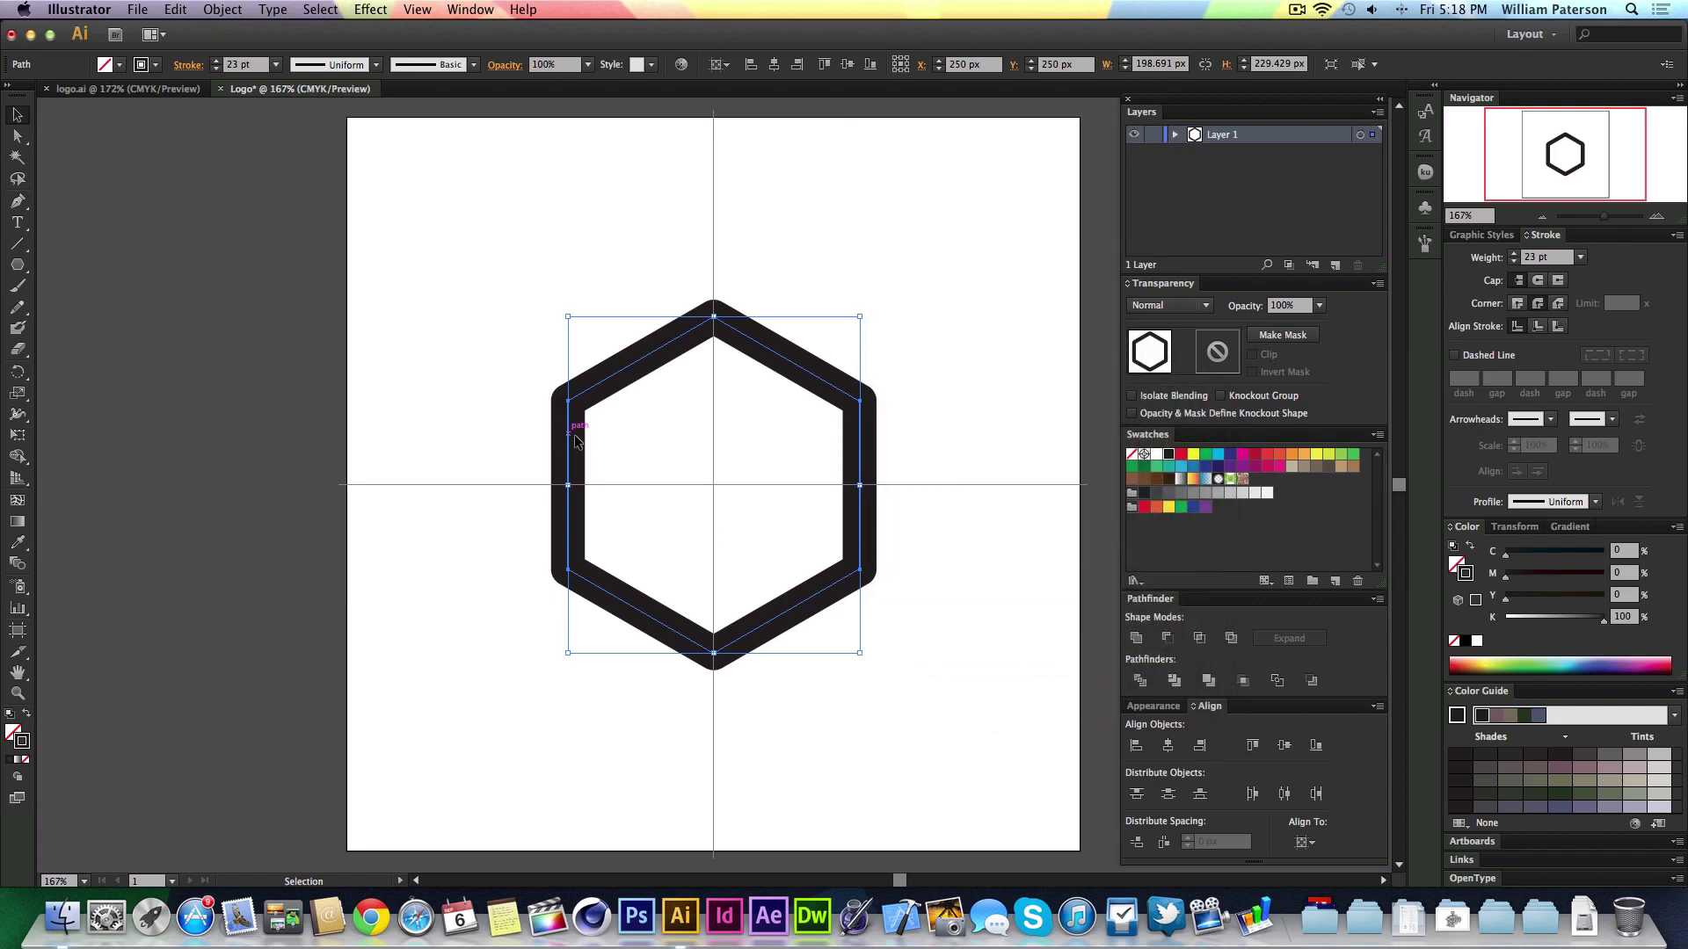
click(227, 12)
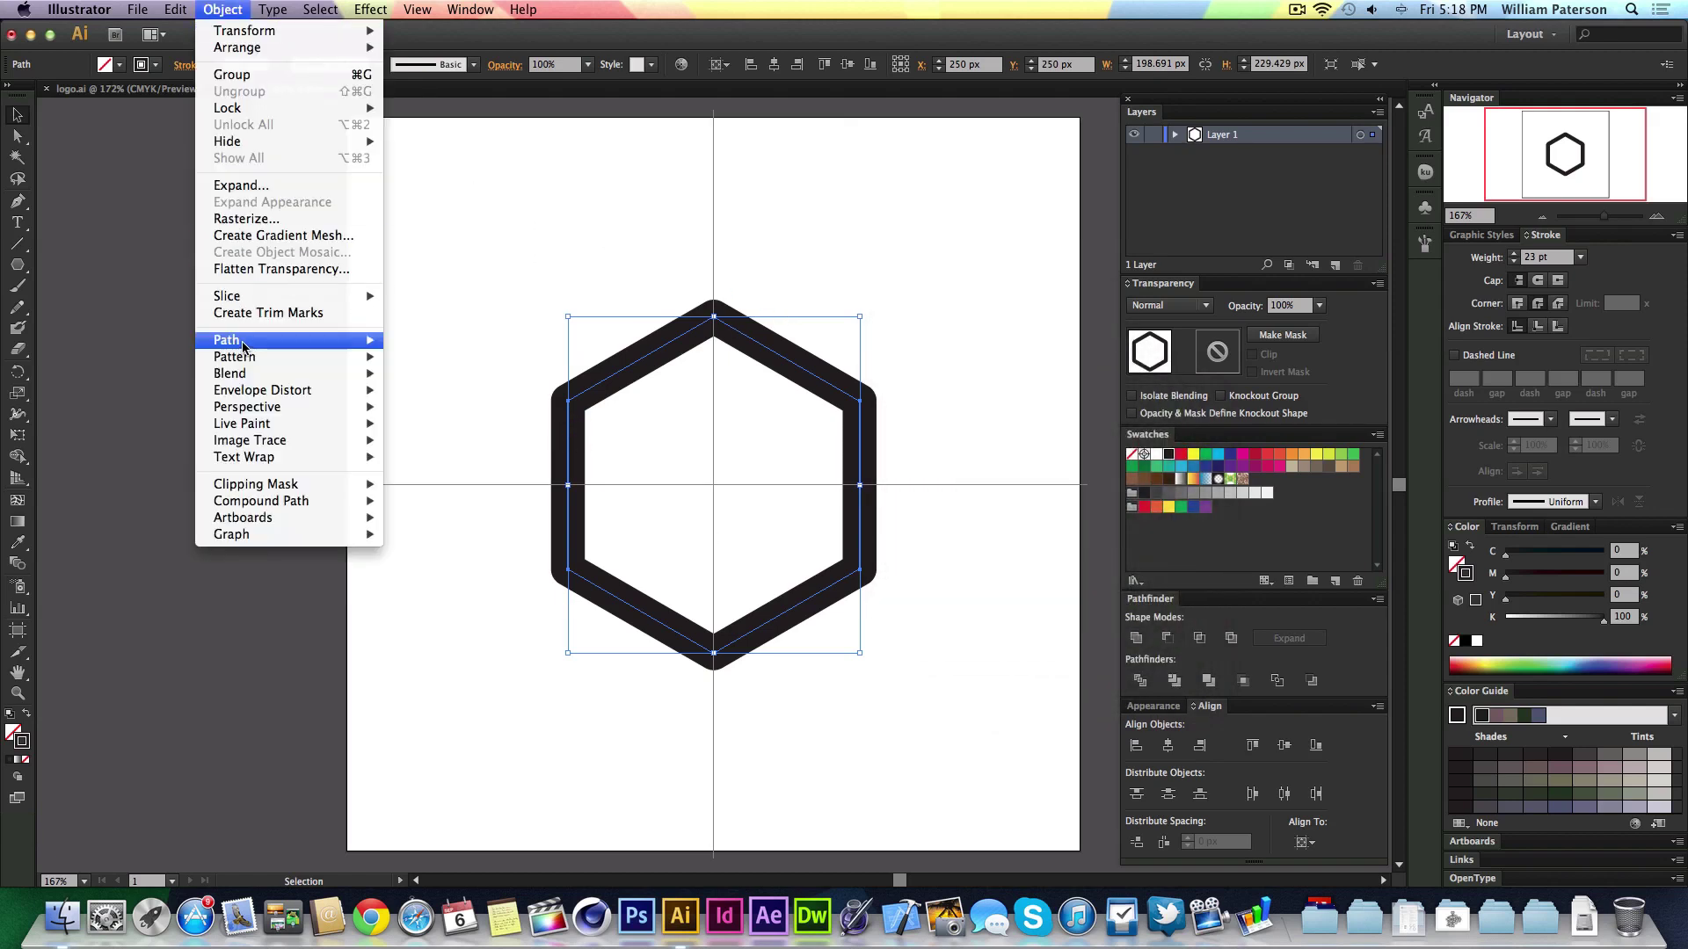
mouse_move(245, 345)
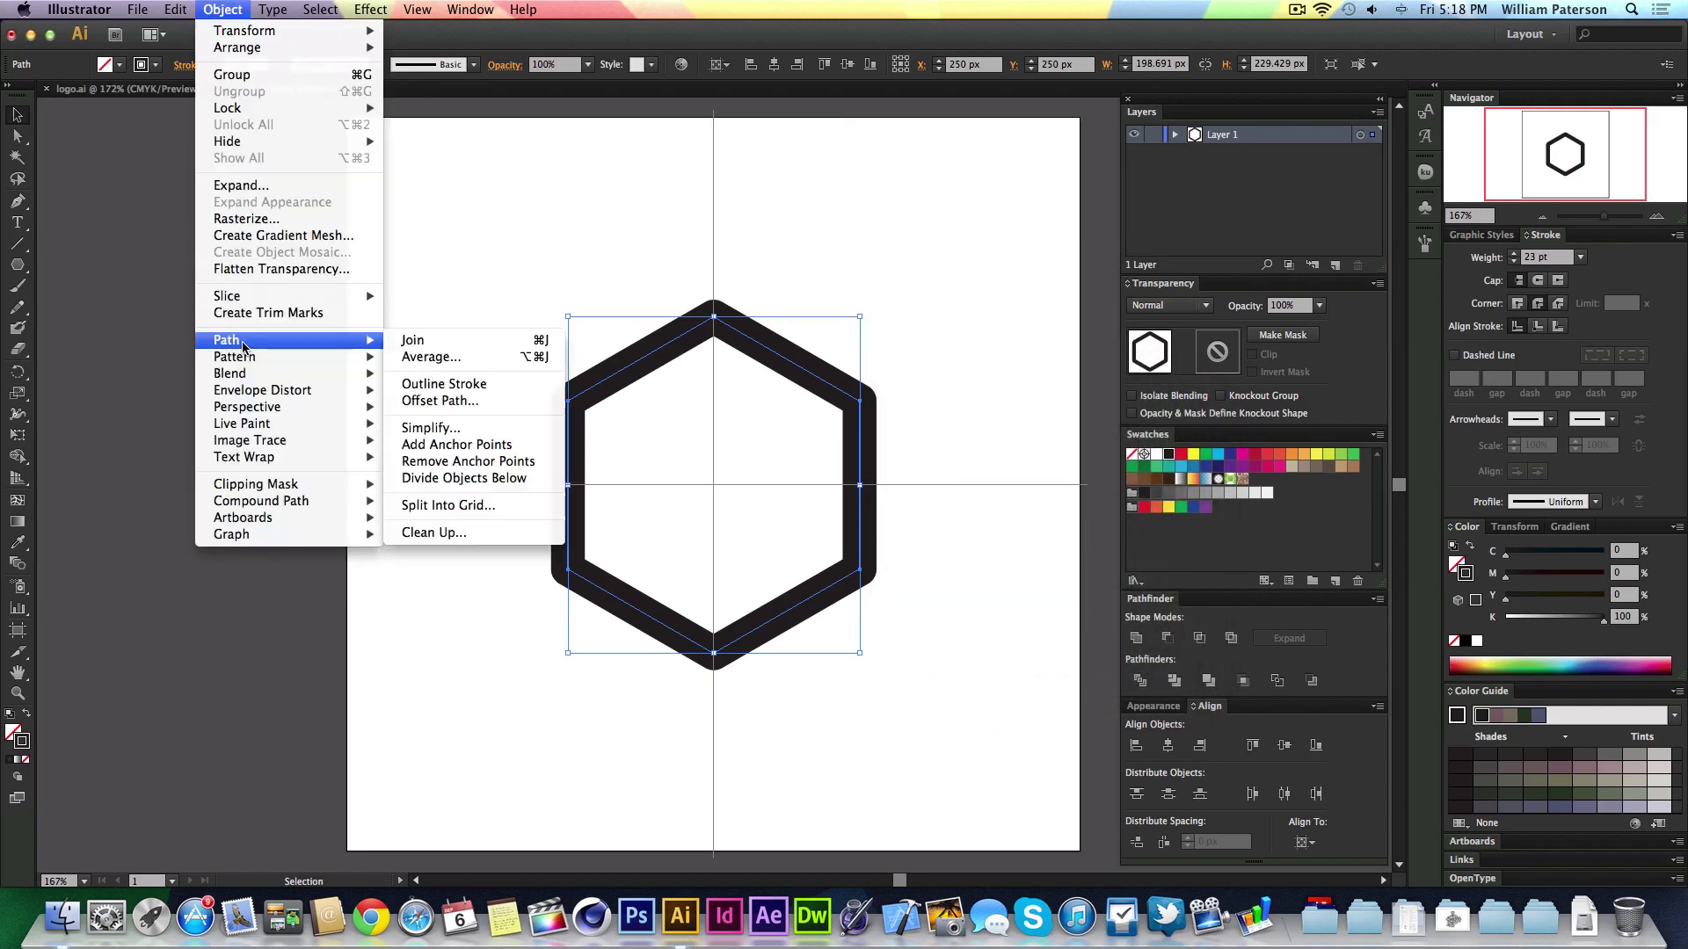
click(508, 383)
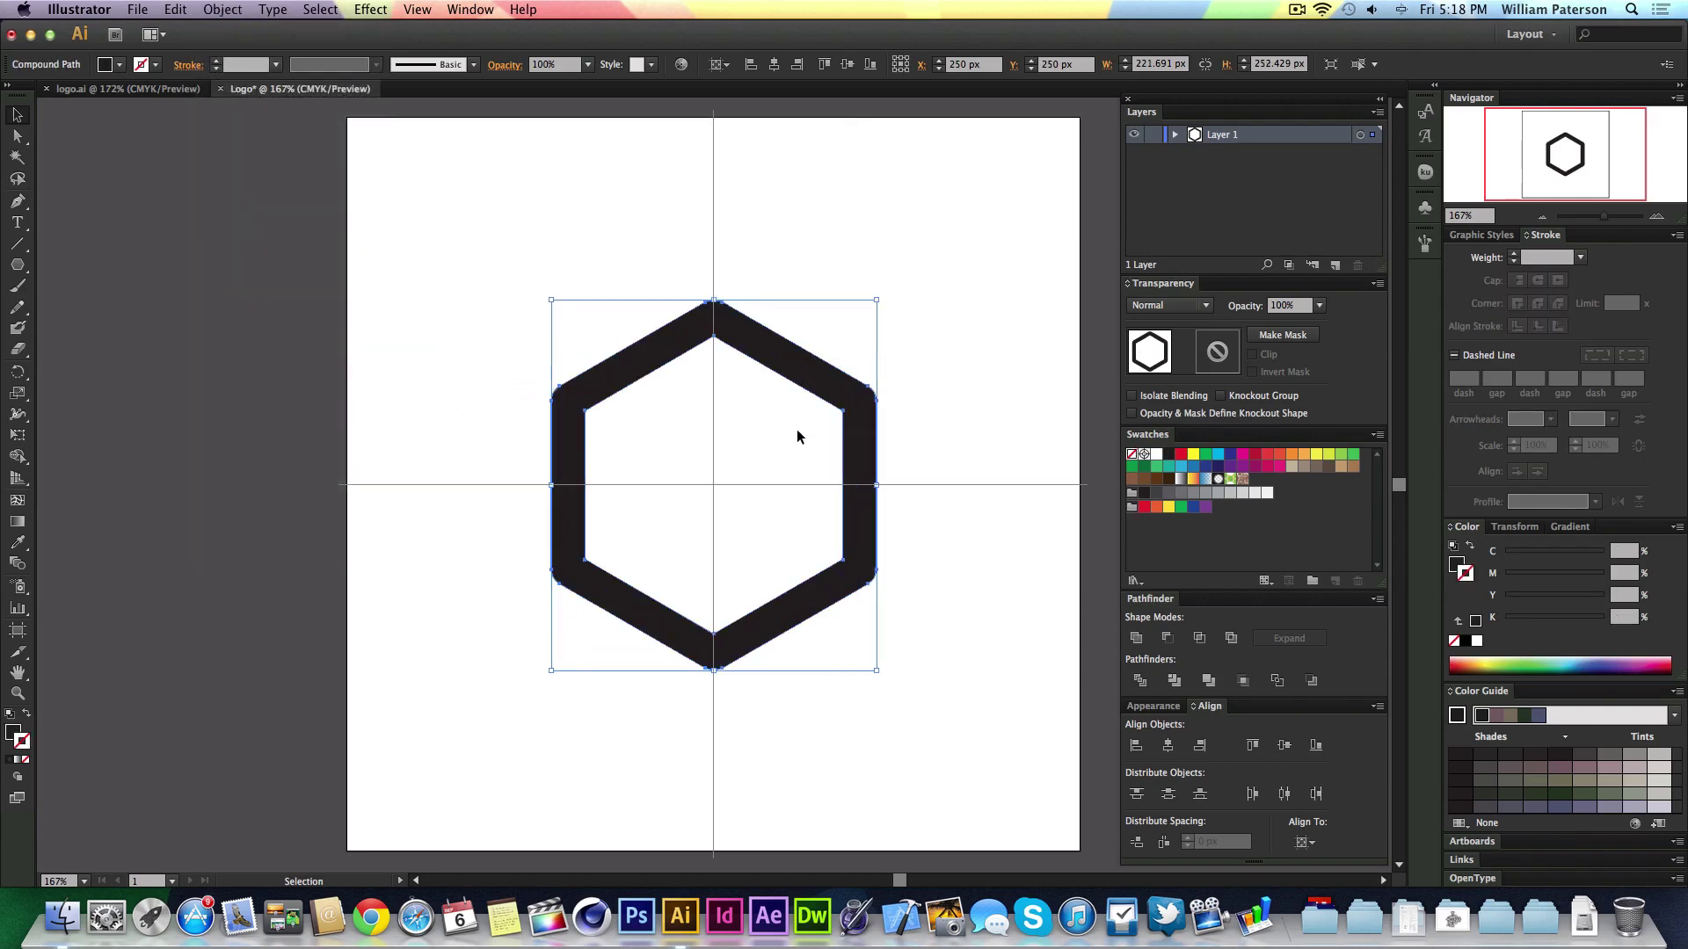
click(746, 461)
drag(745, 461, 947, 327)
Type a capital A at the hexagon's centre and enlarge it to about 111 pt.
key(t)
click(702, 478)
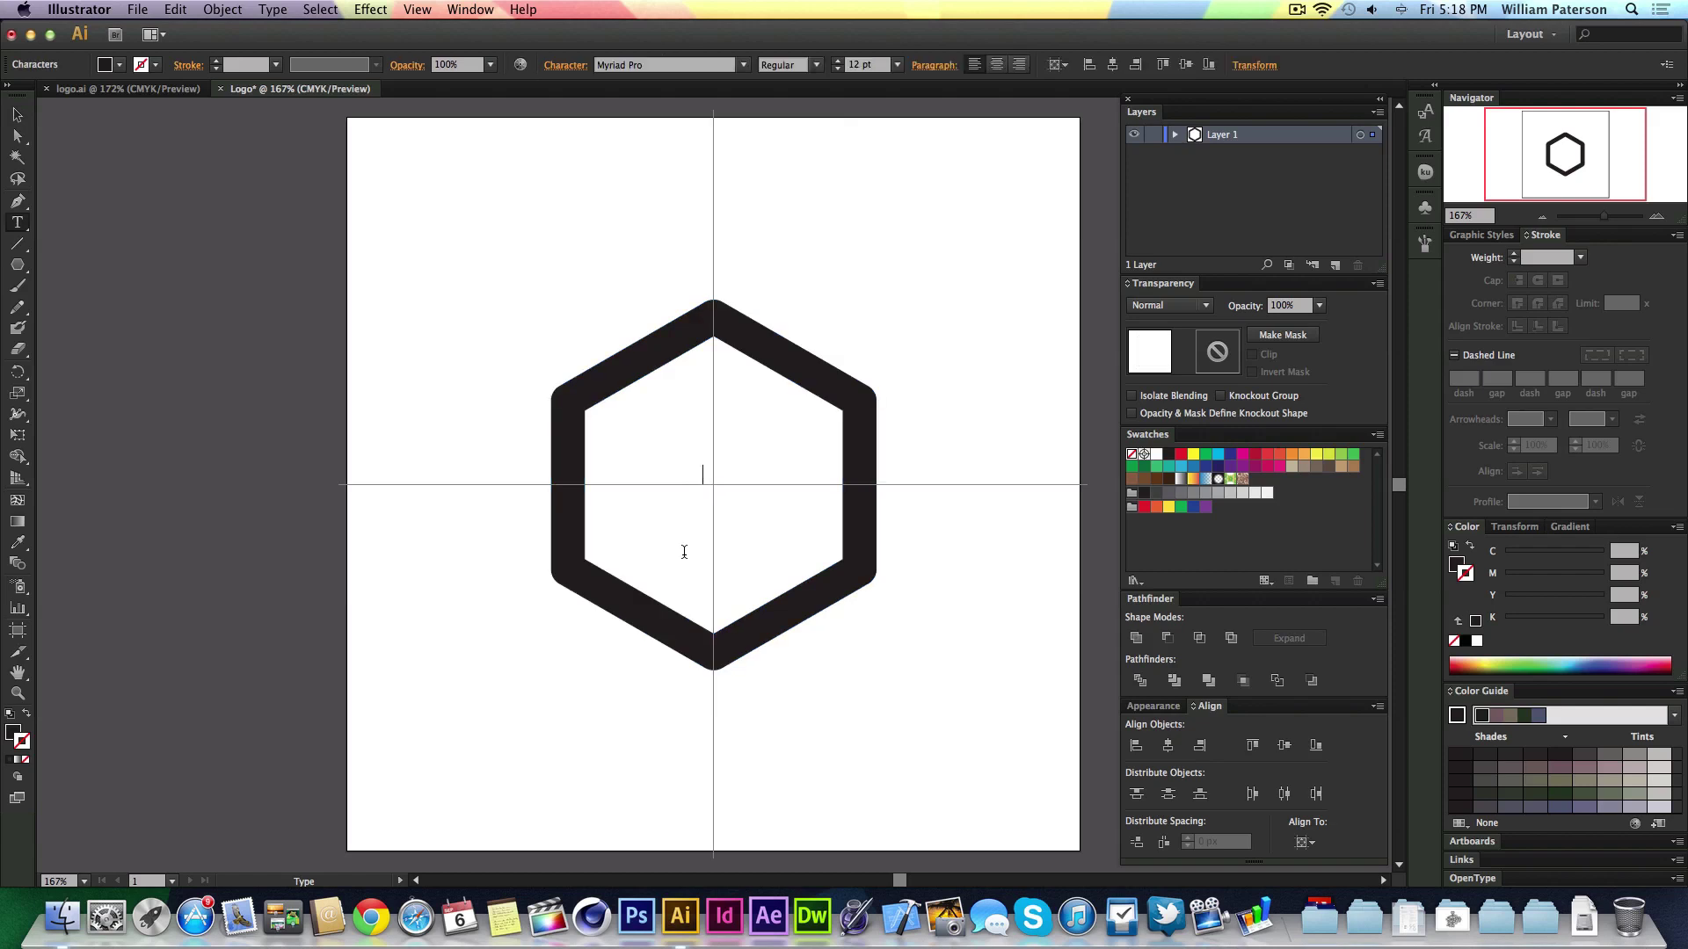
text(A)
key(Escape)
key(super+t)
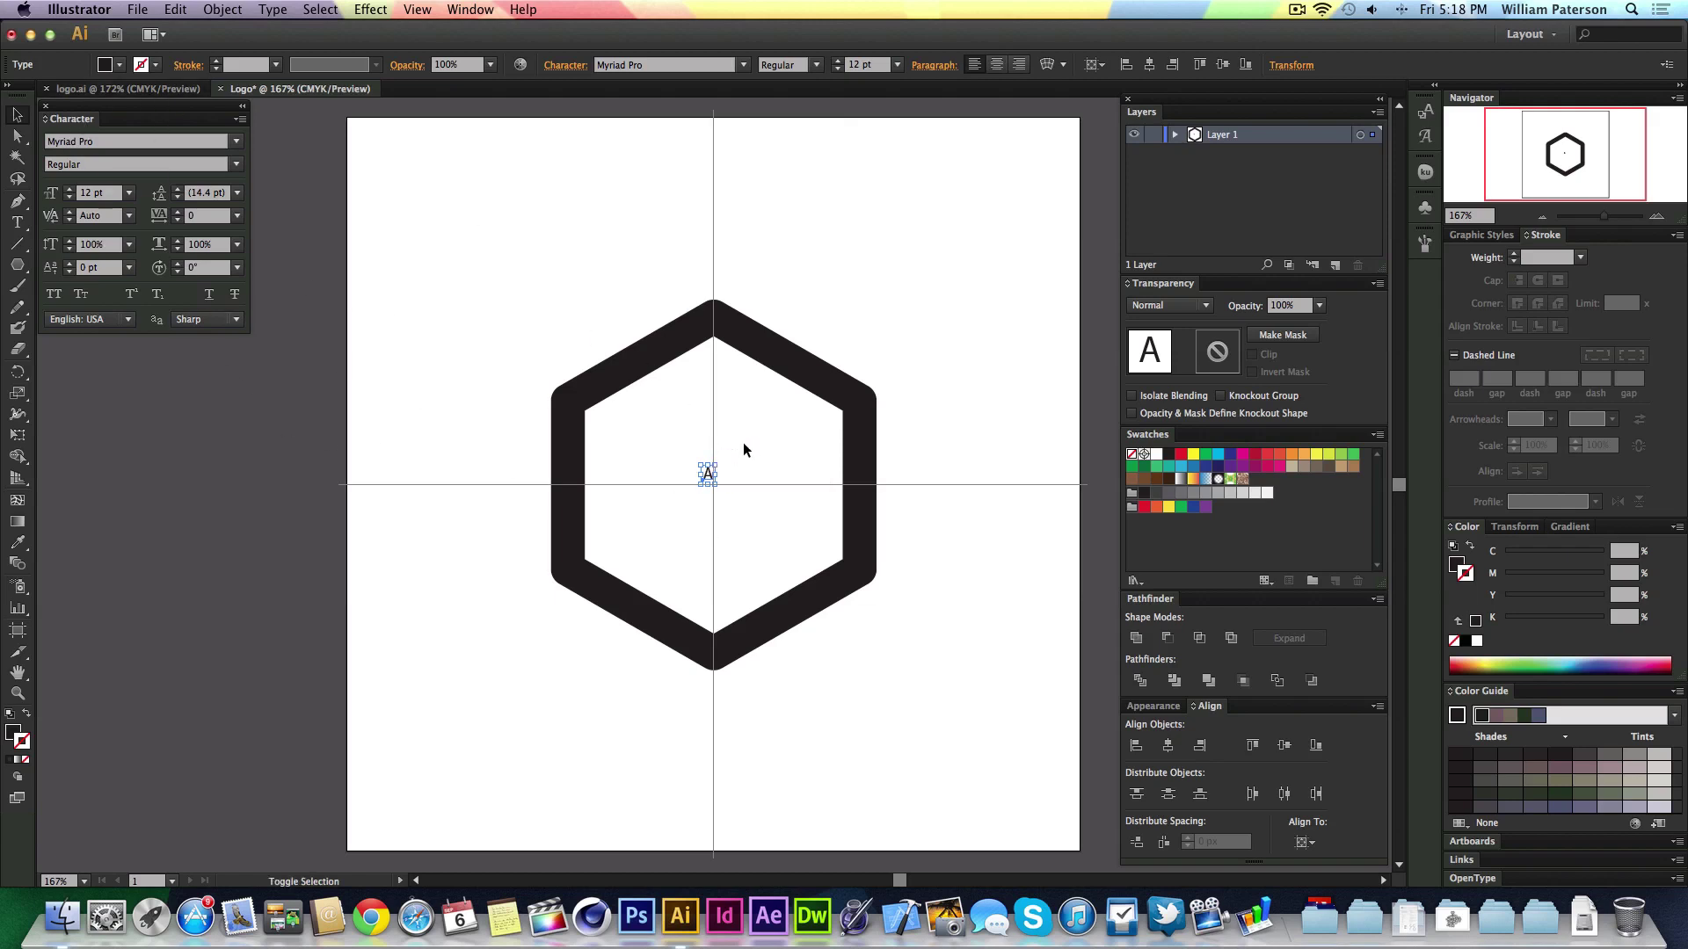
drag(714, 466, 802, 382)
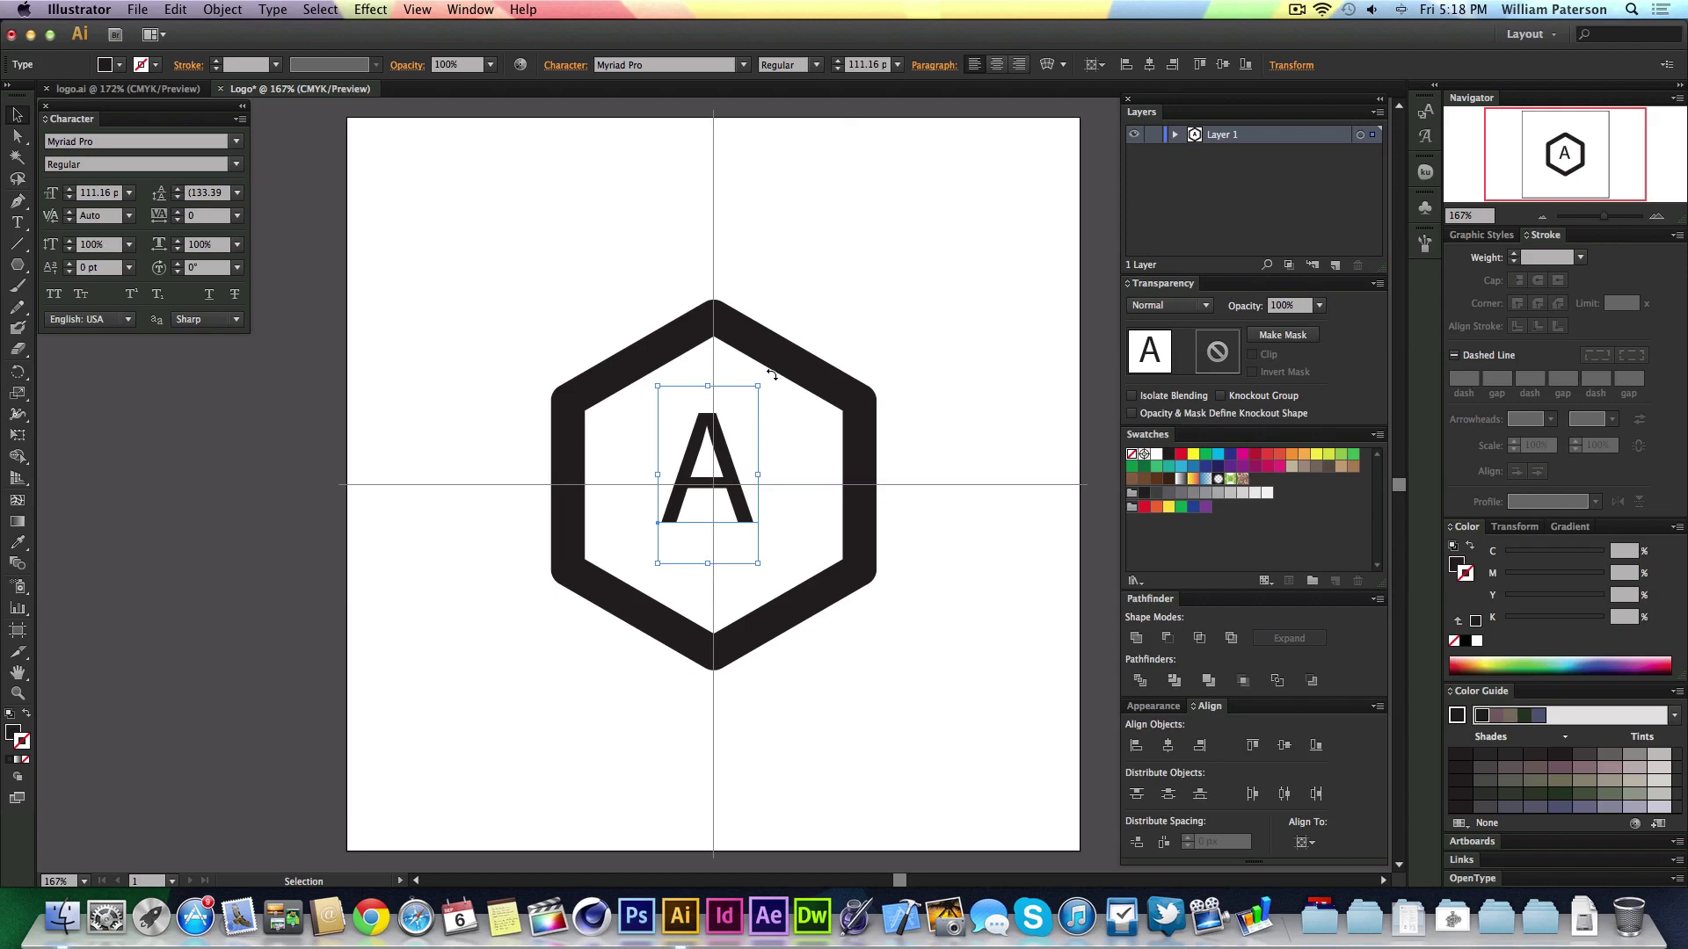
click(758, 464)
Hide the crossing centre guides.
key(a)
key(super+semicolon)
key(v)
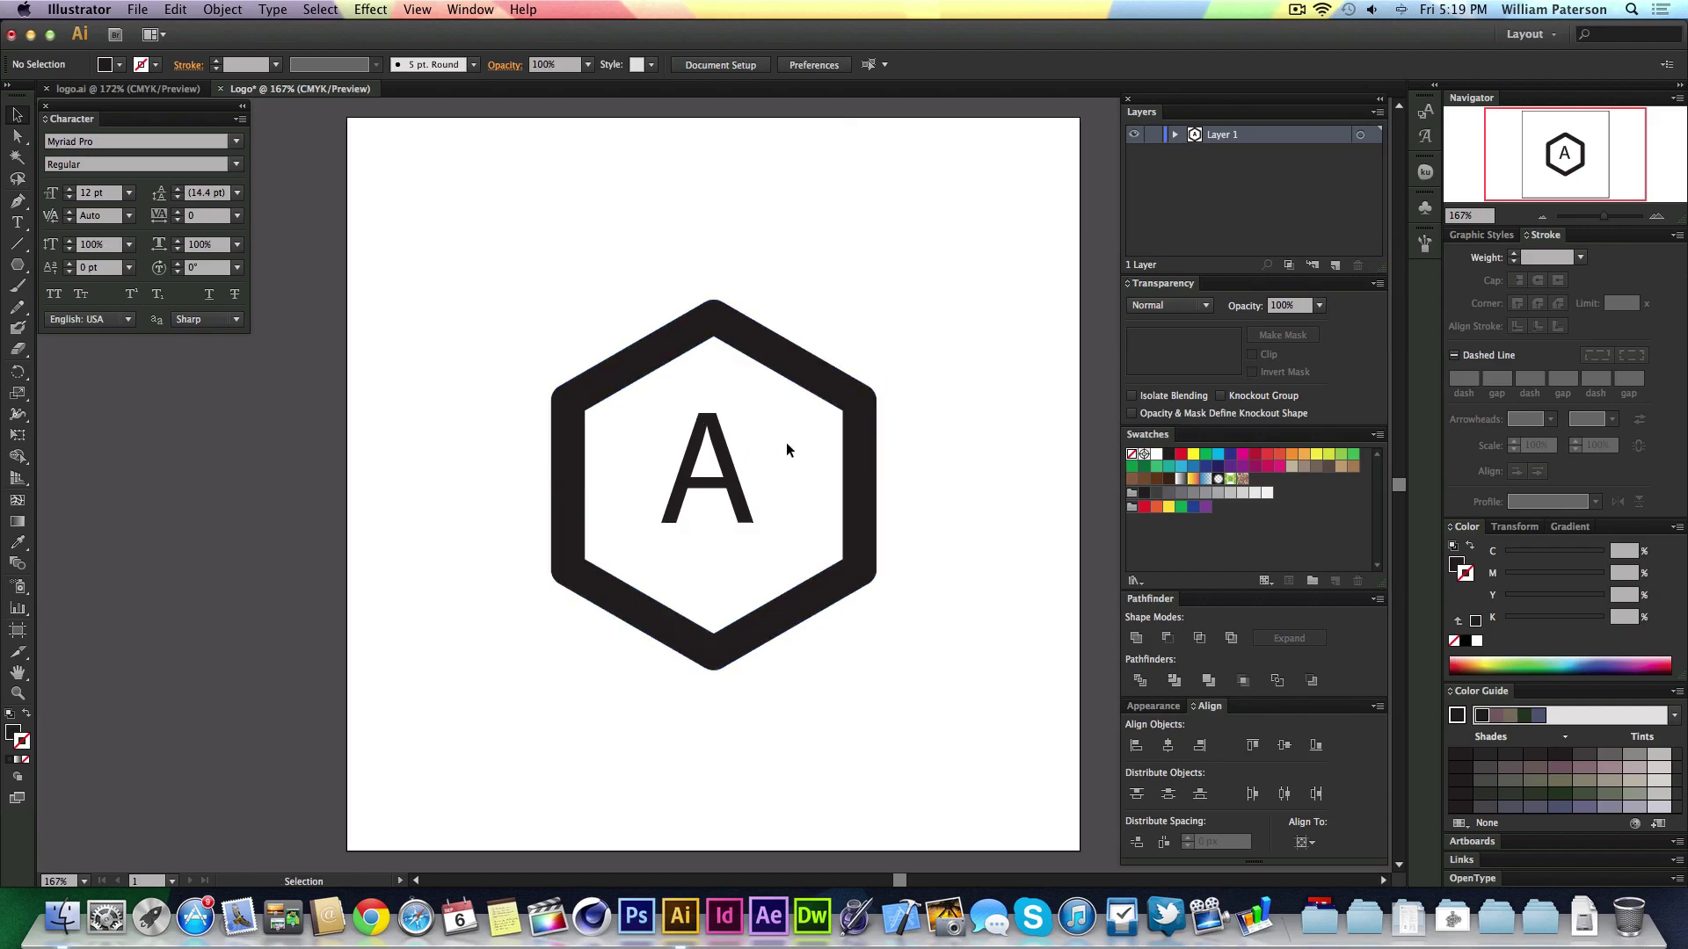
Change the letter A's font family to Mensch, initially in Bold.
drag(782, 446, 618, 522)
click(213, 140)
text(Menlo)
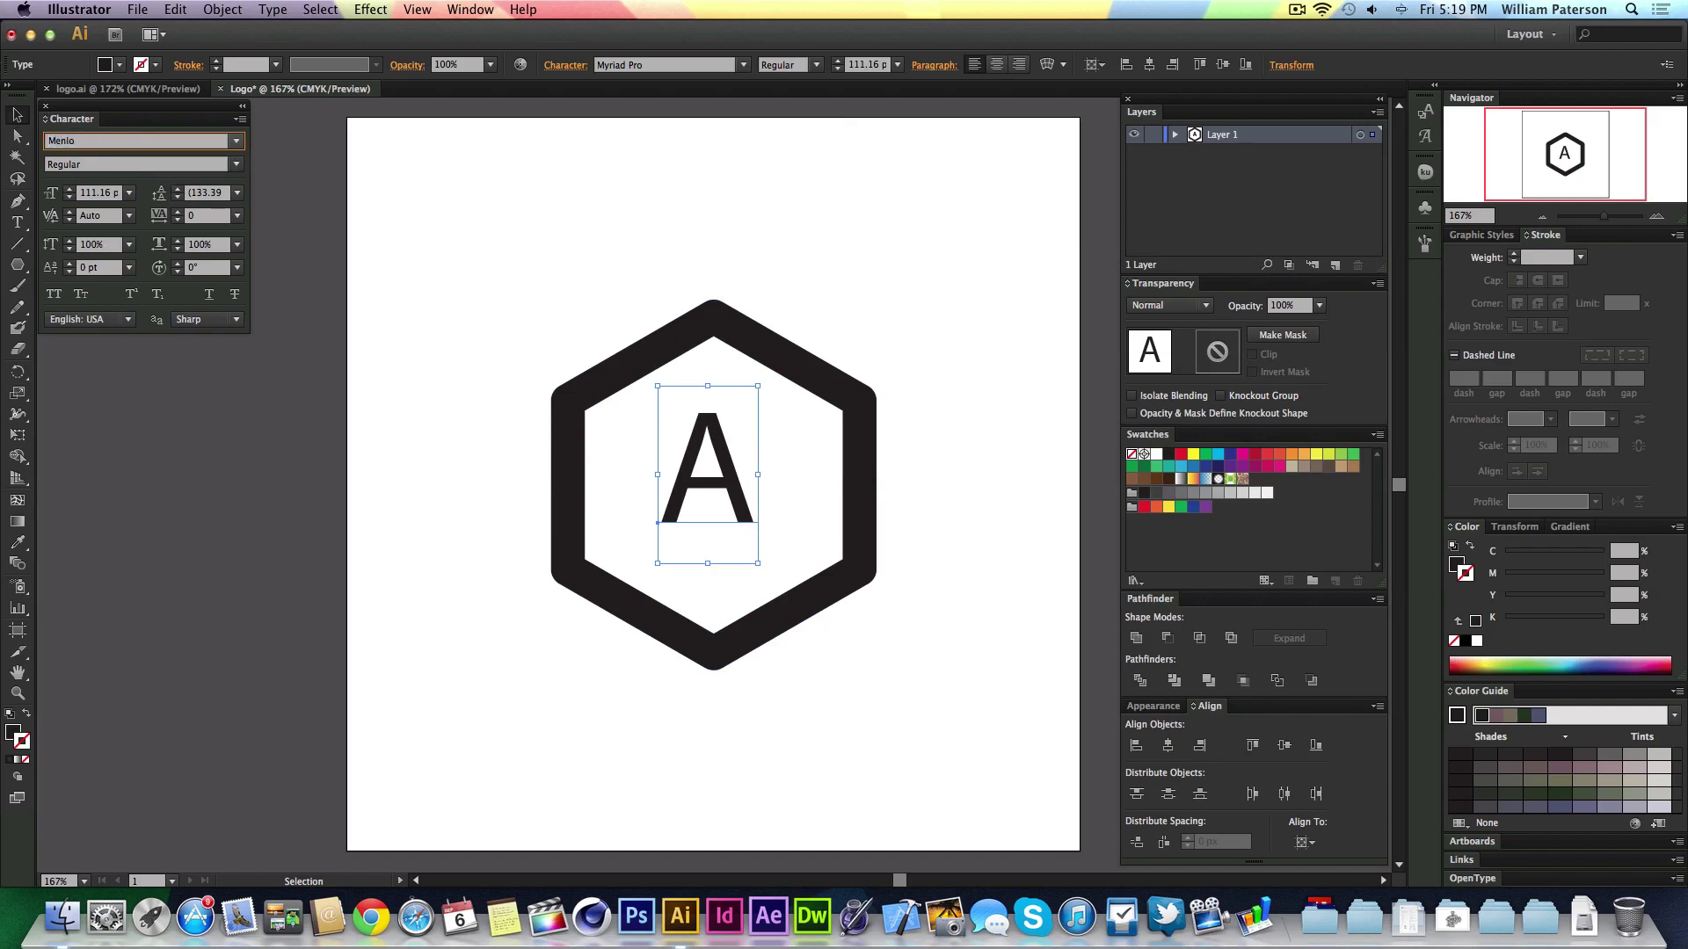
click(237, 141)
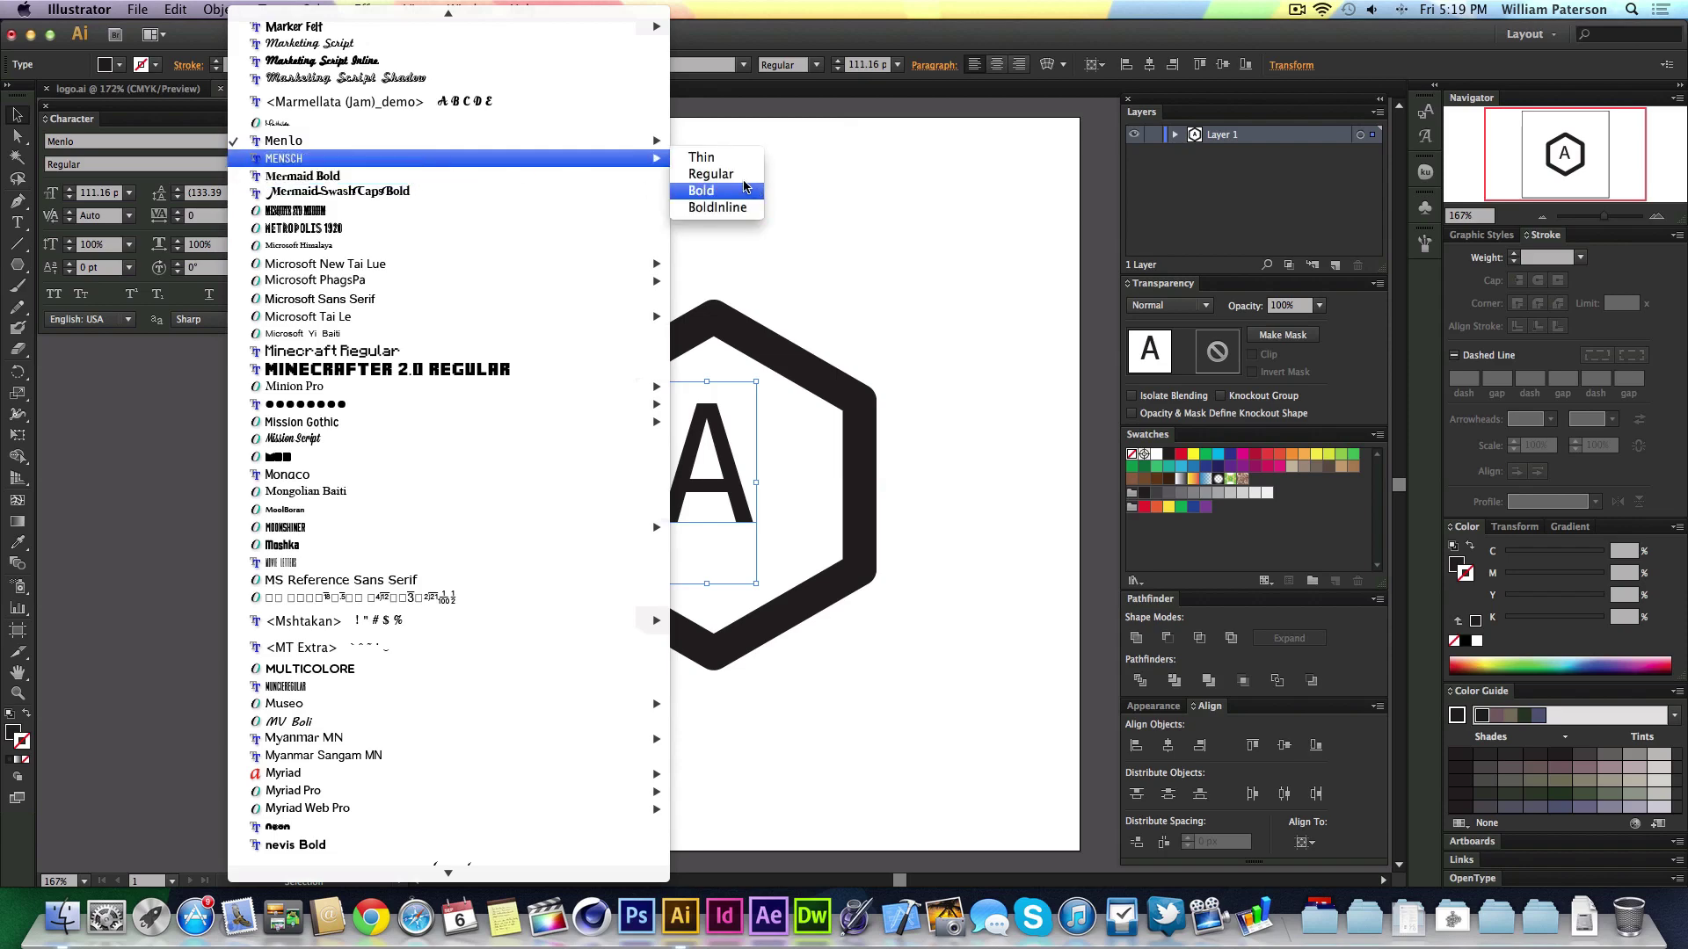
click(703, 192)
click(859, 312)
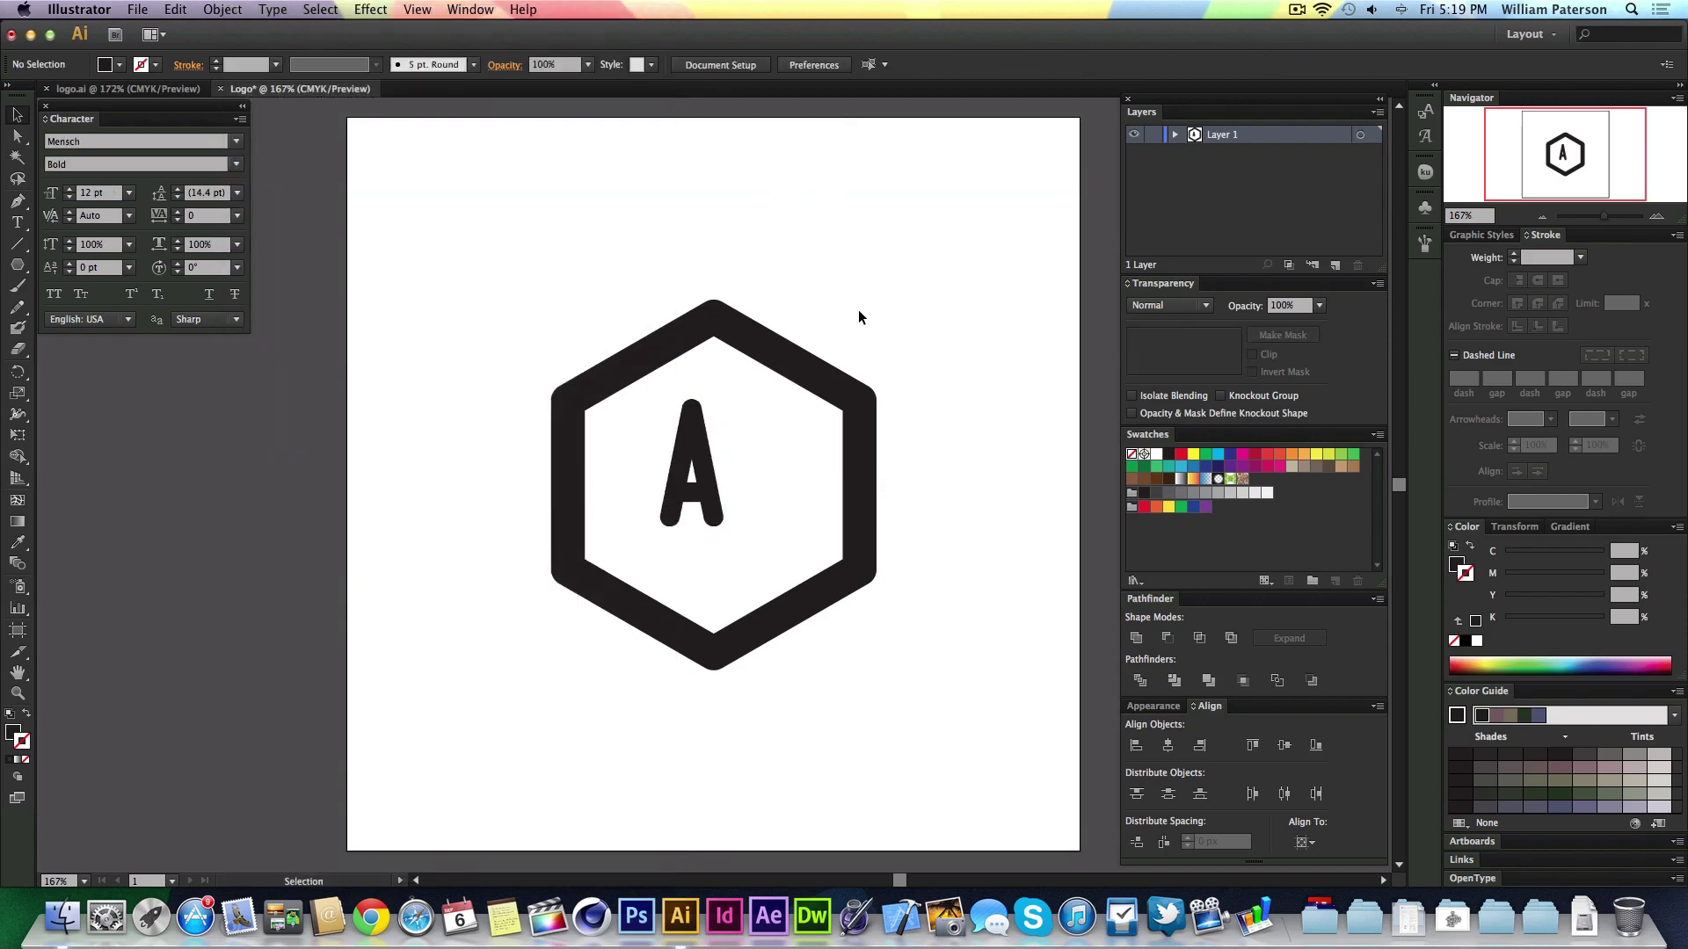
click(692, 458)
Switch the A to Mensch Regular, scale it up, and centre it in the hexagon.
click(236, 164)
click(132, 230)
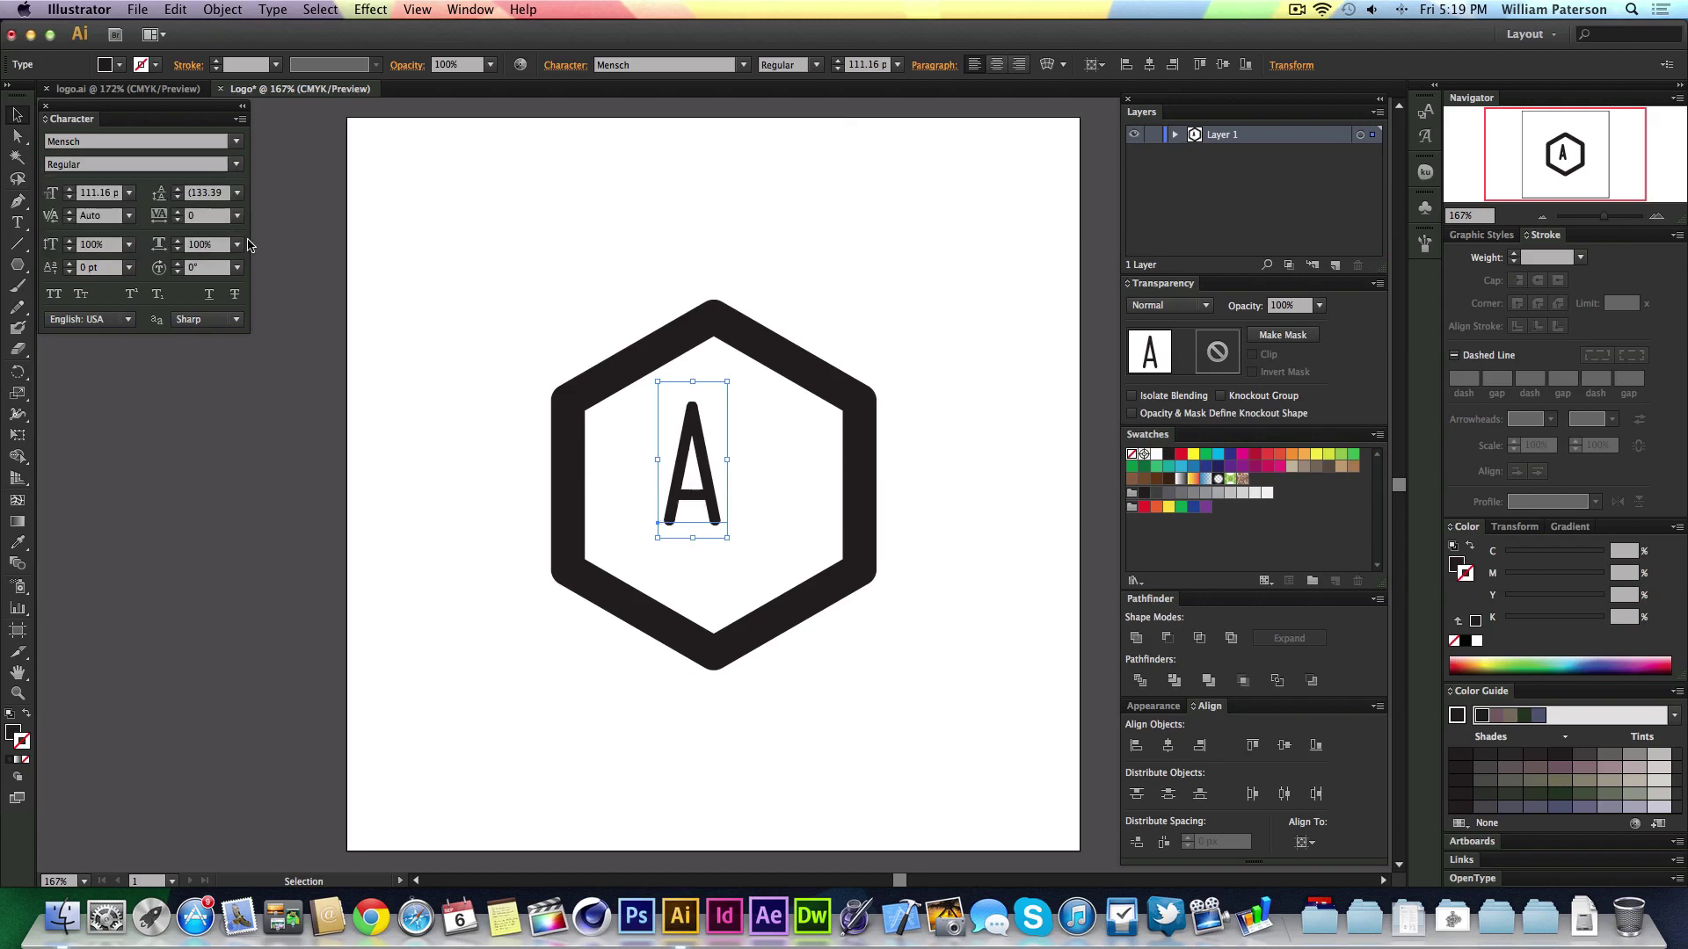
click(961, 350)
drag(706, 465, 731, 497)
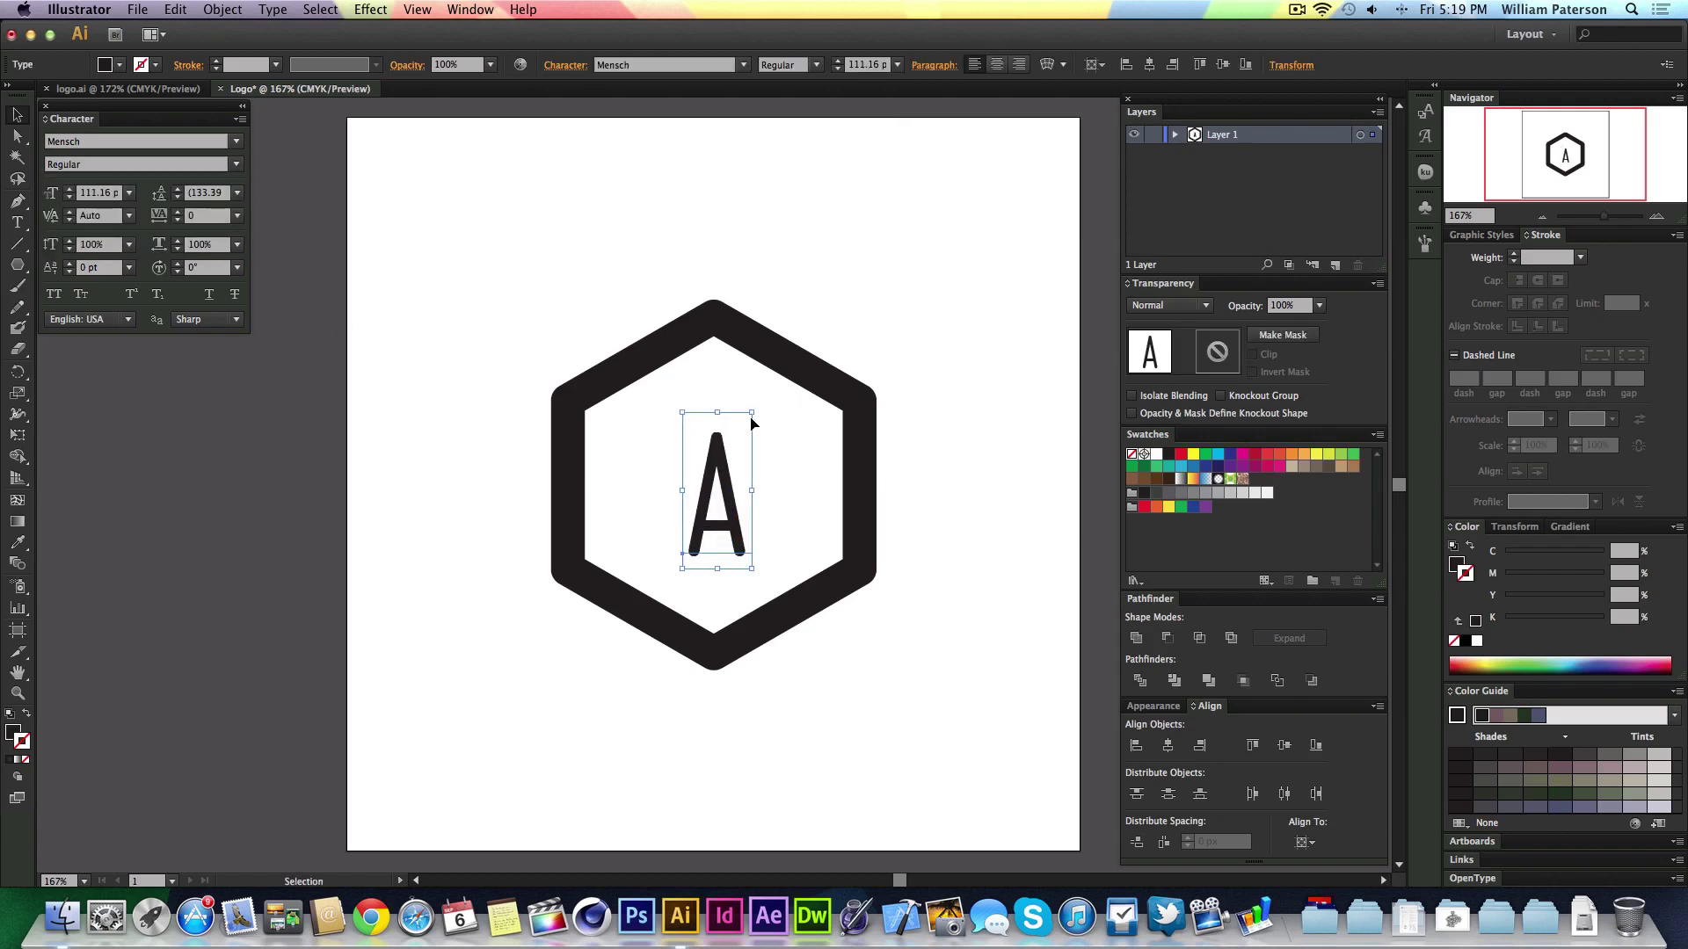
drag(752, 414, 826, 360)
drag(730, 466, 742, 422)
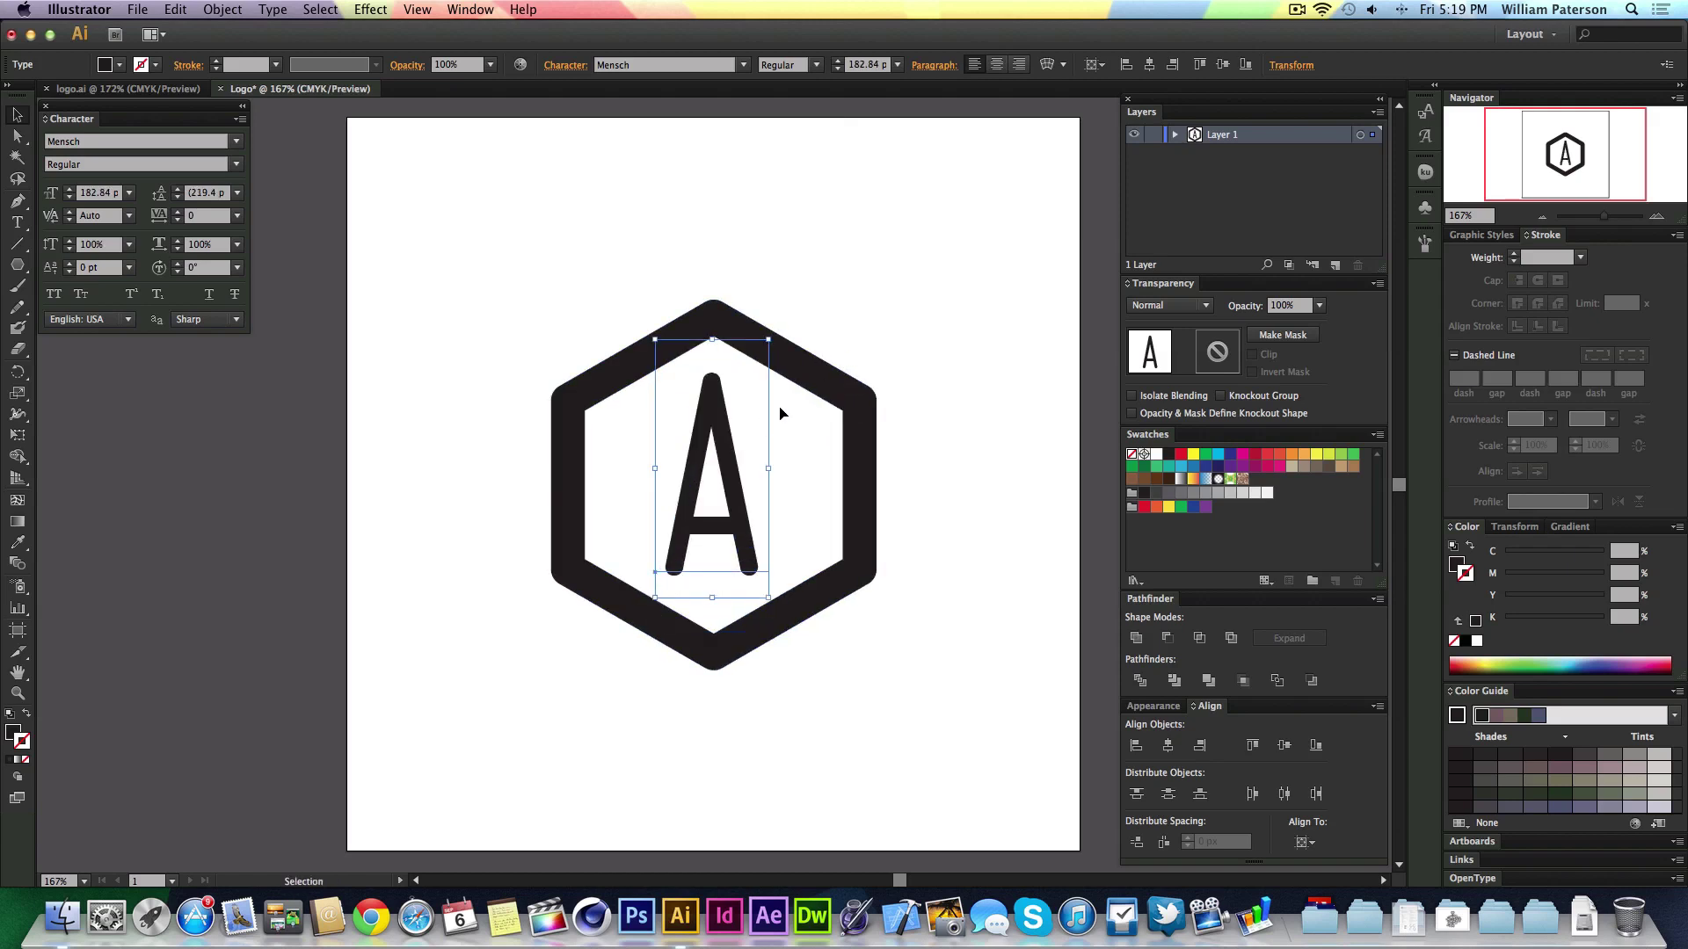
Try Bold, Thin and BoldInline styles, settle on Regular, and nudge the A right.
click(235, 165)
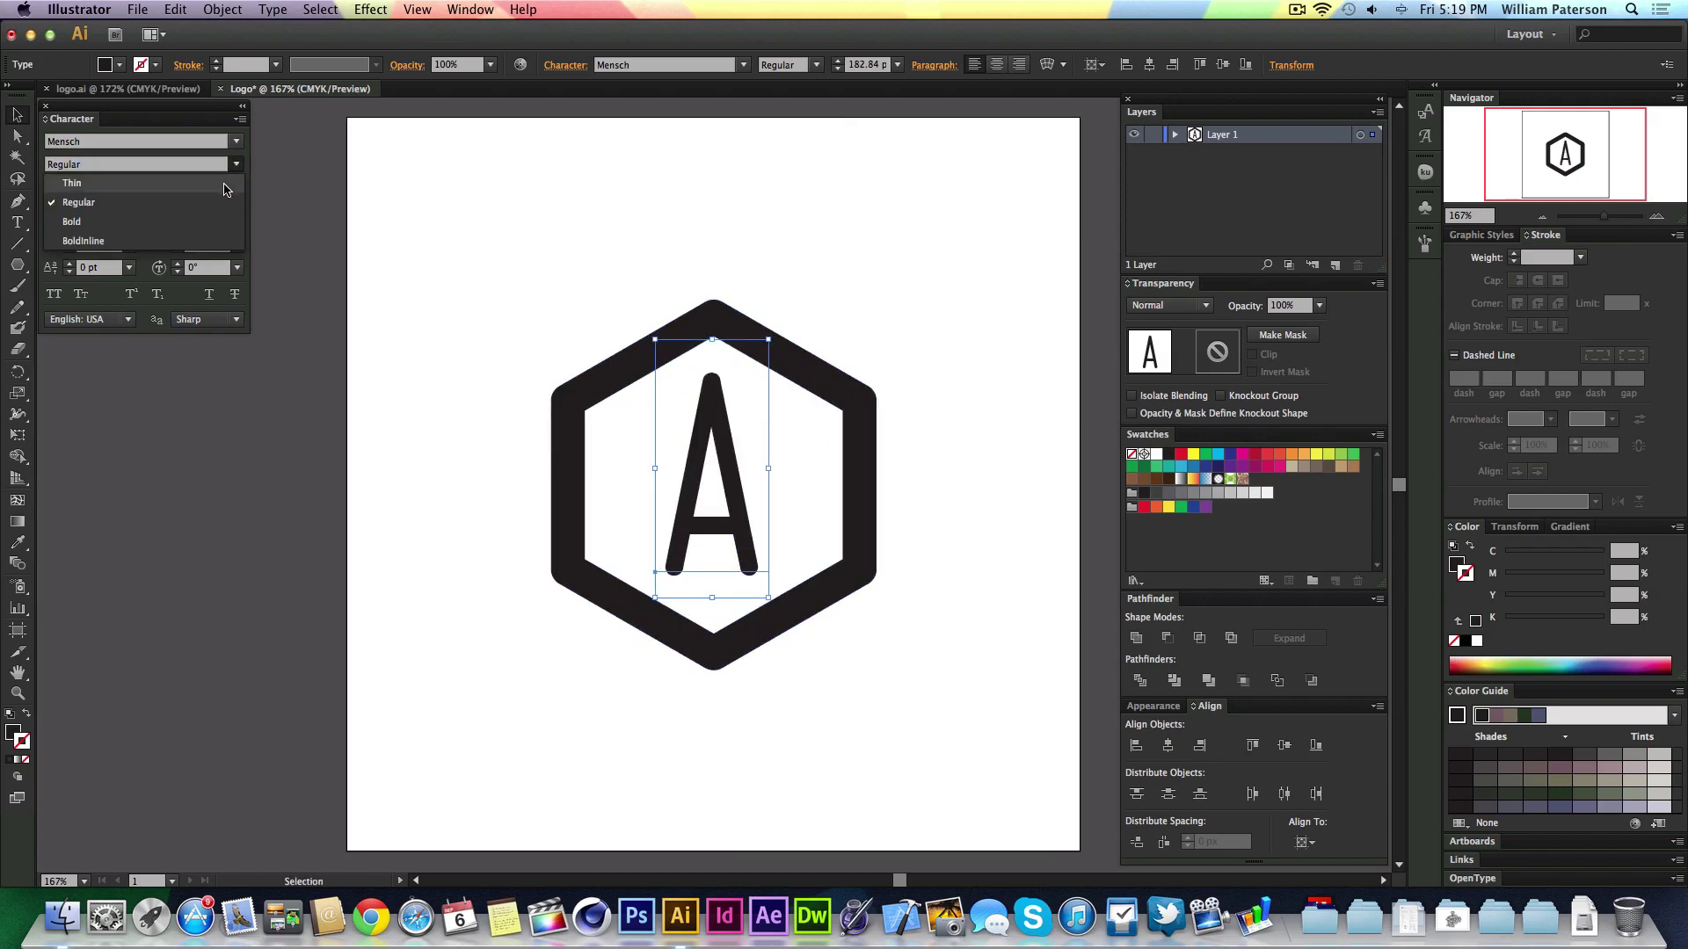
click(195, 222)
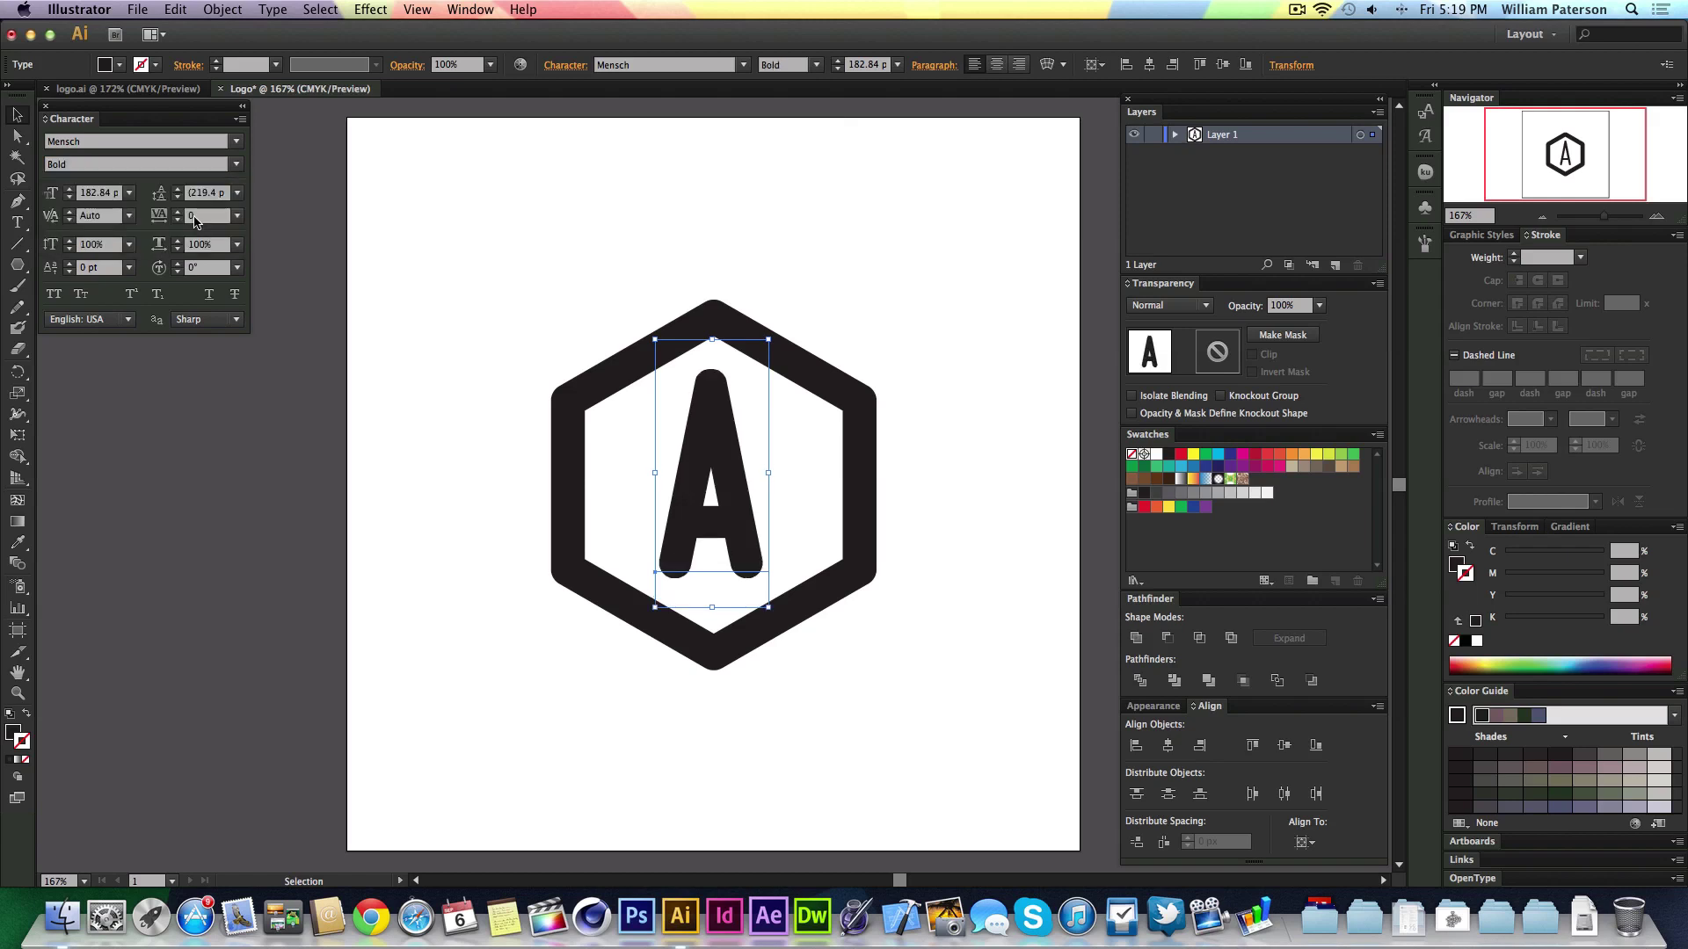
click(234, 165)
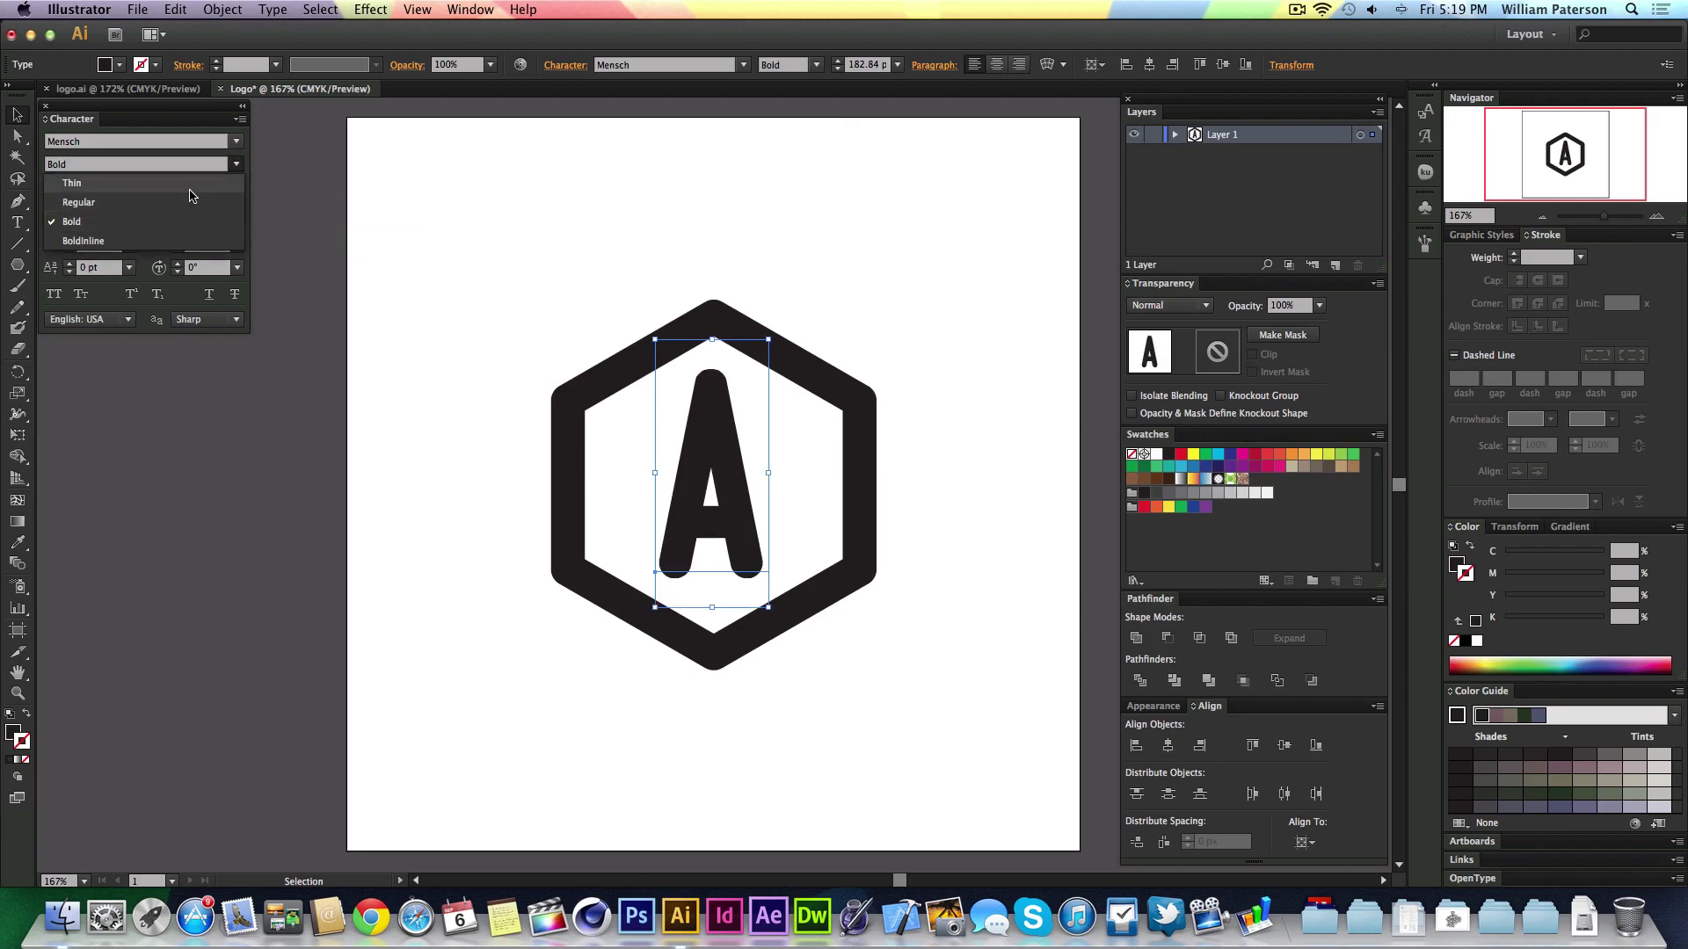
click(186, 185)
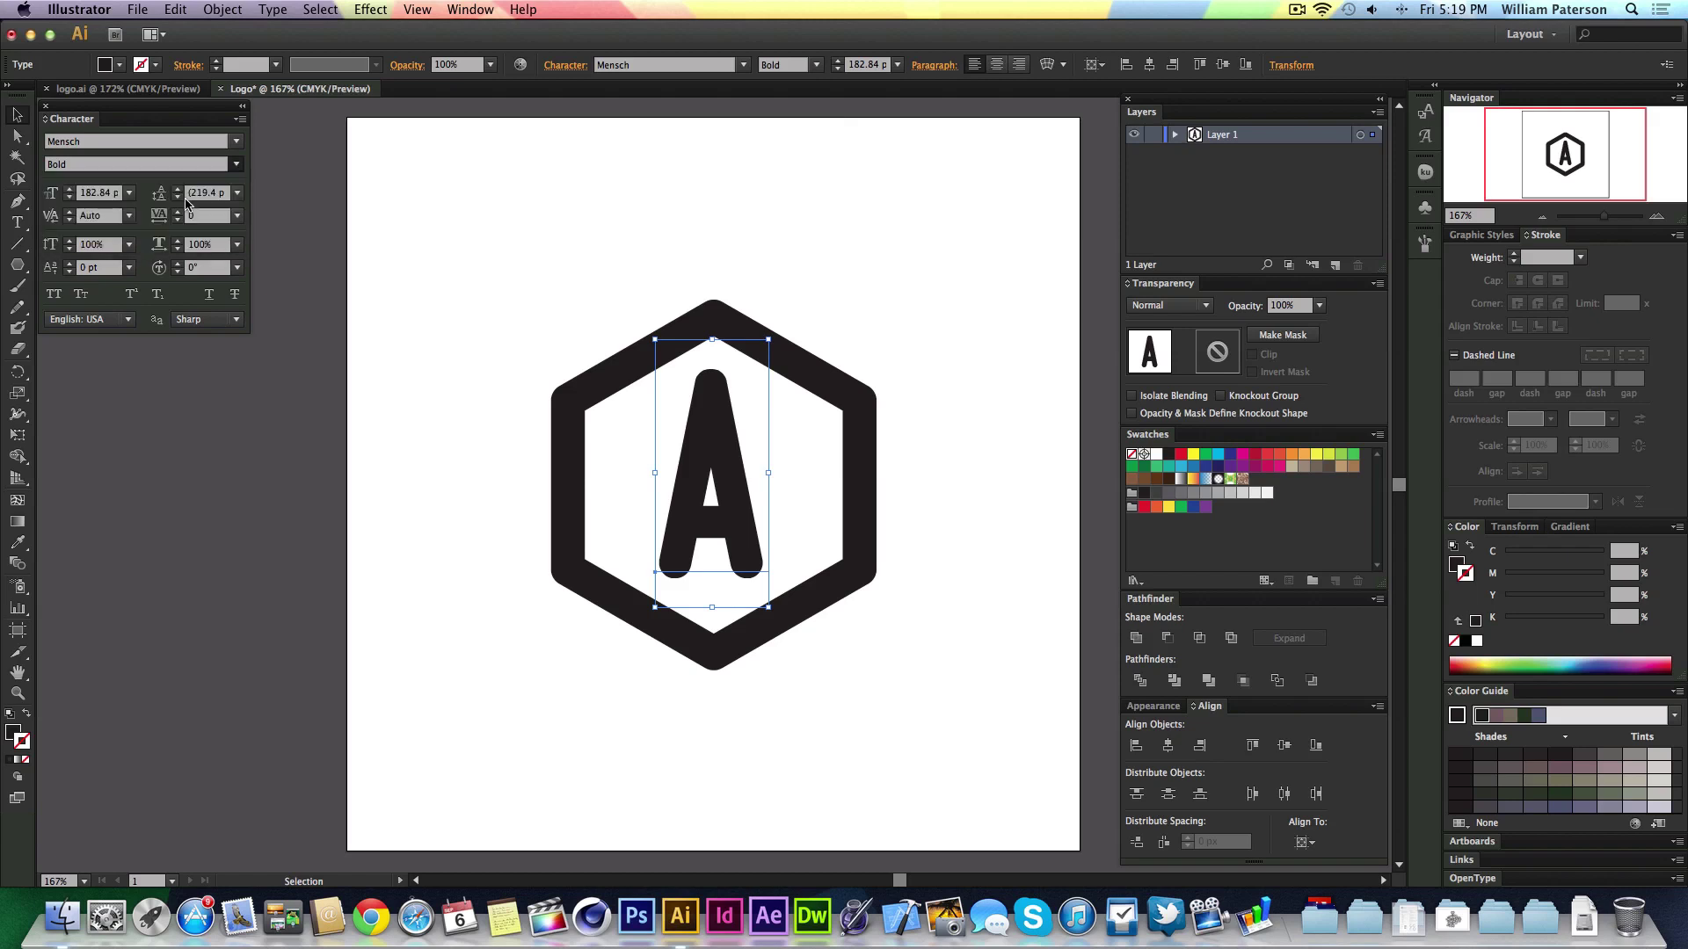
click(236, 165)
click(189, 202)
key(Down)
key(Down)
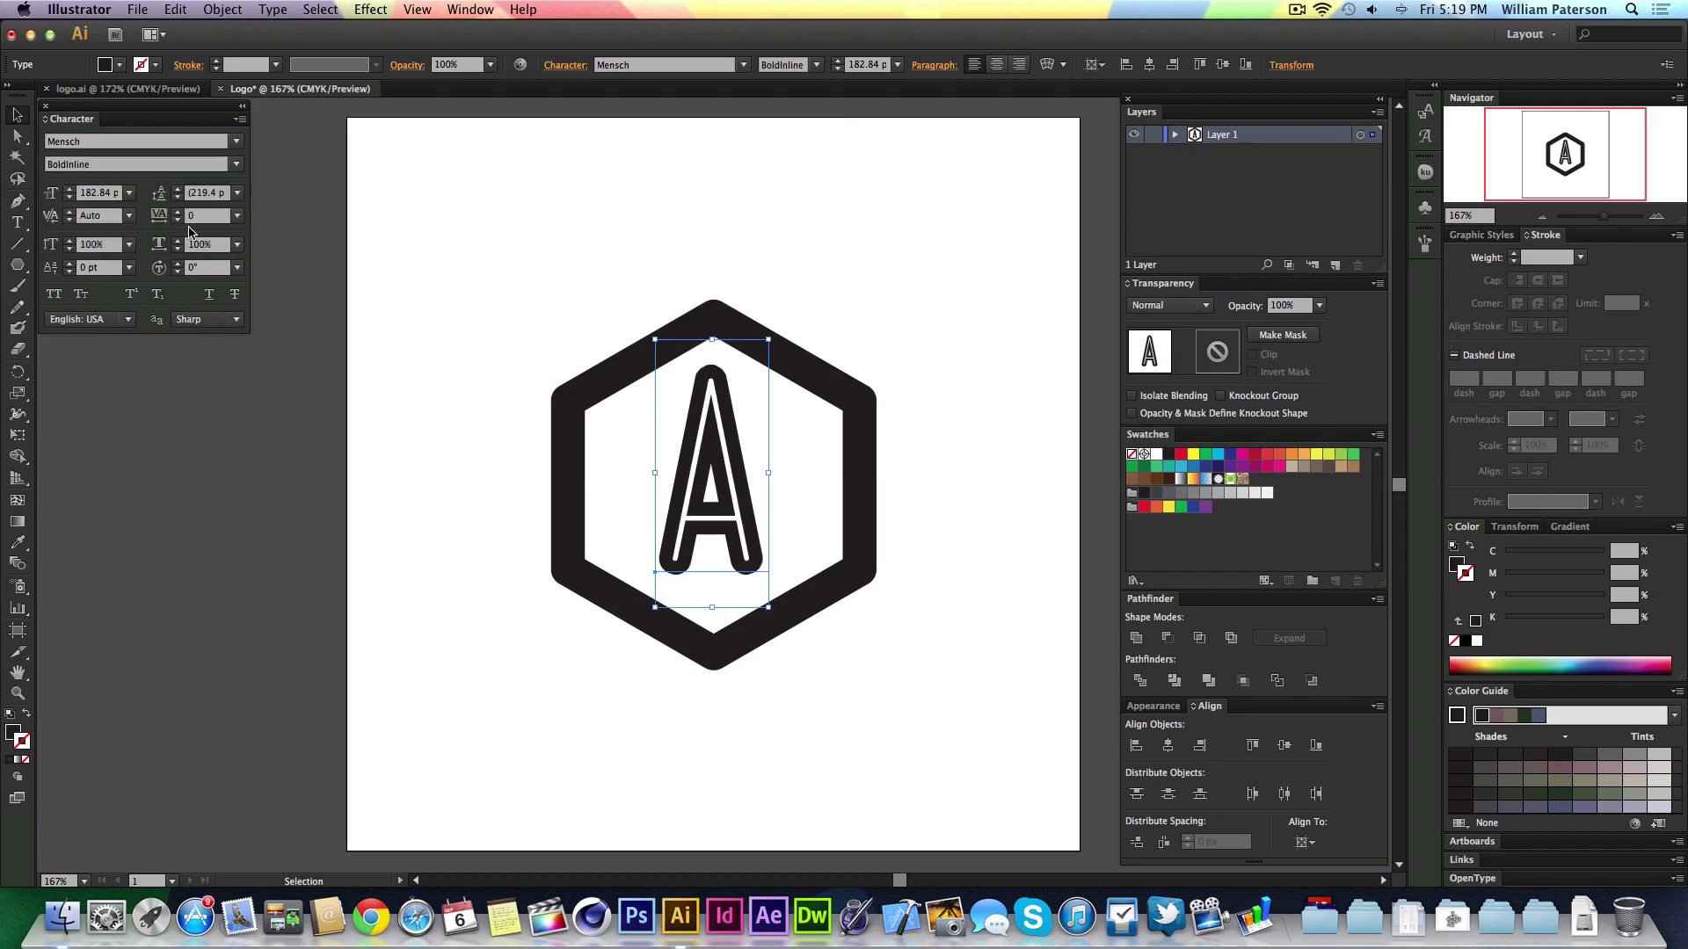
click(235, 165)
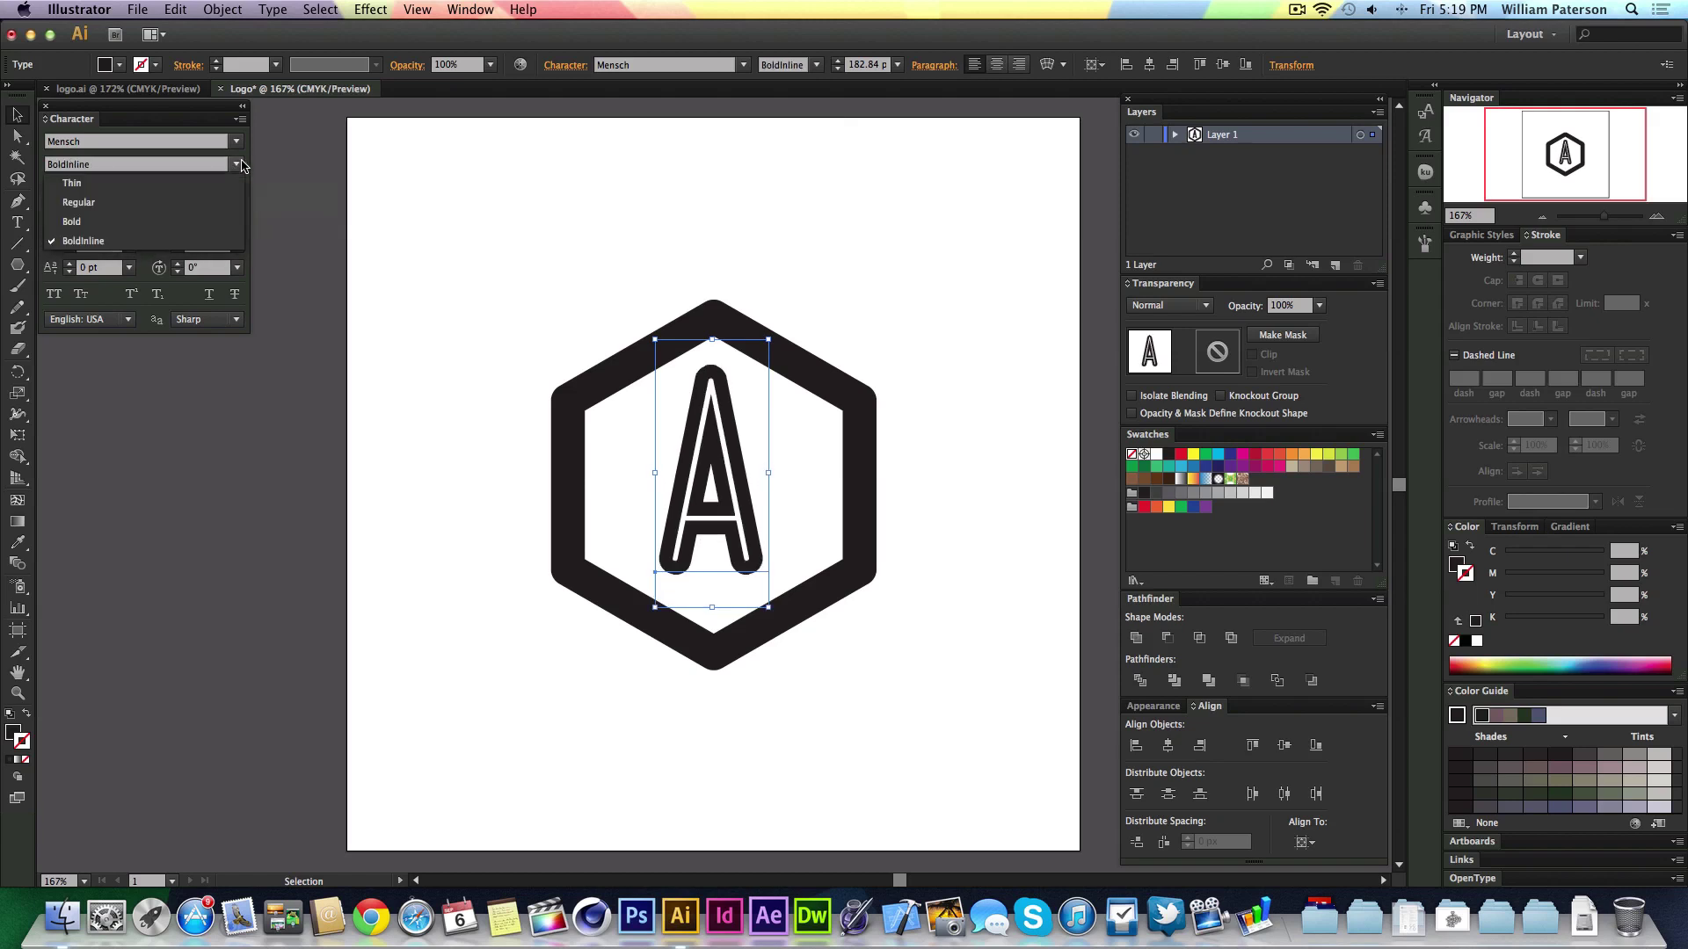
click(180, 202)
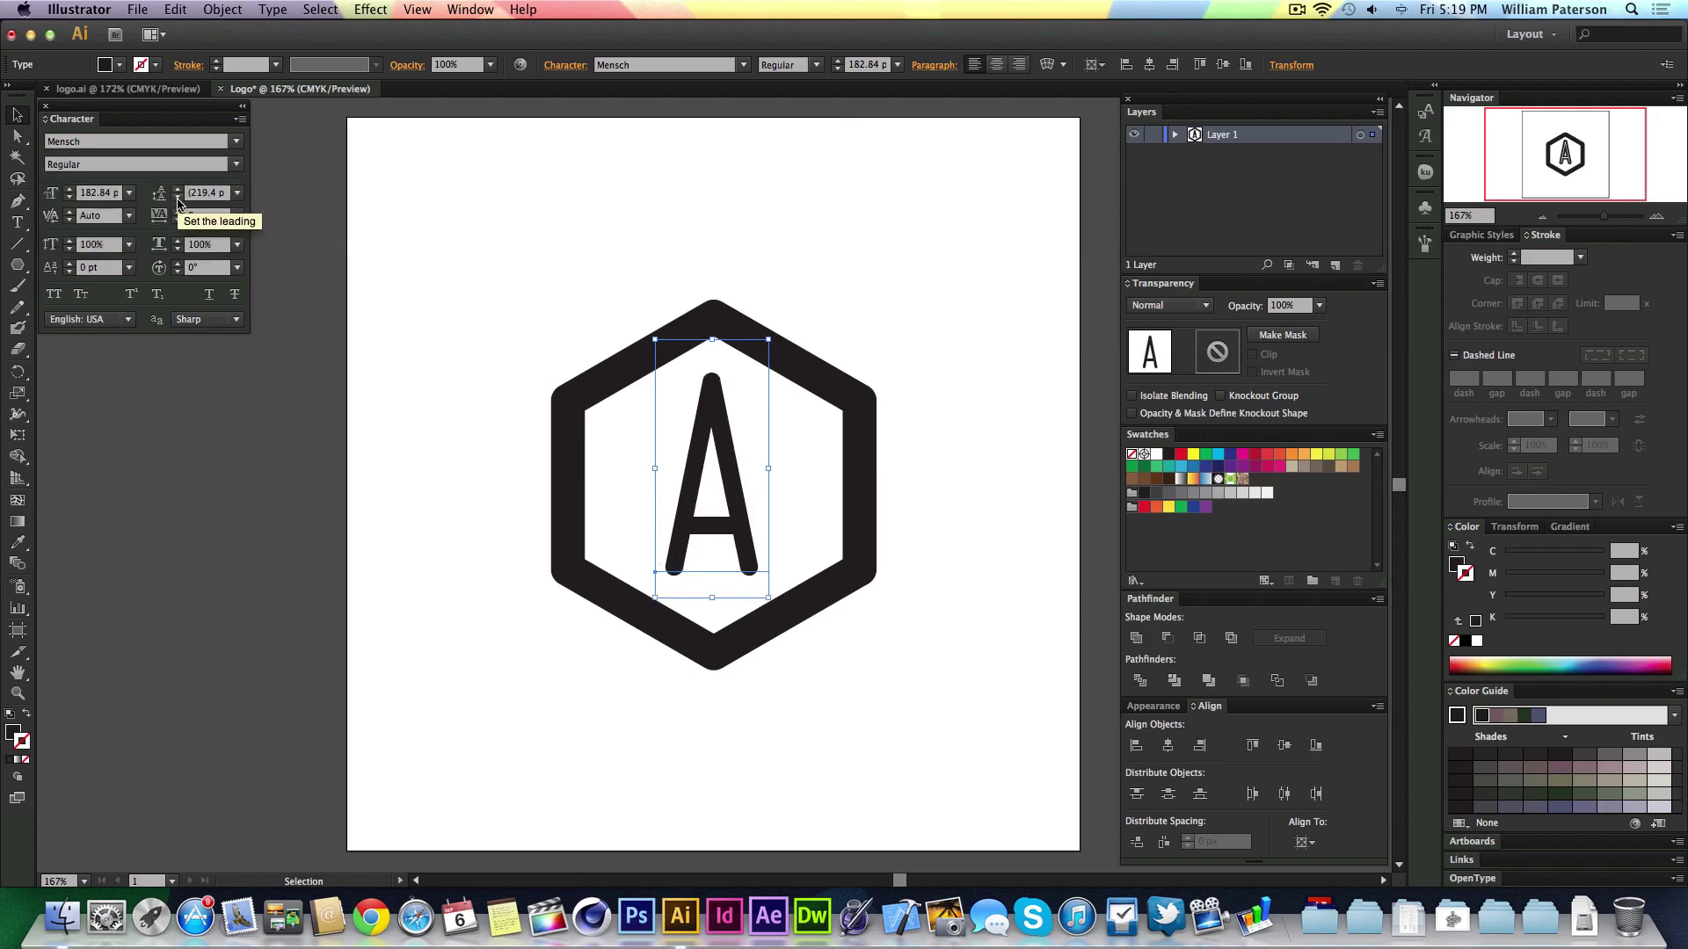
click(835, 435)
drag(741, 438, 740, 441)
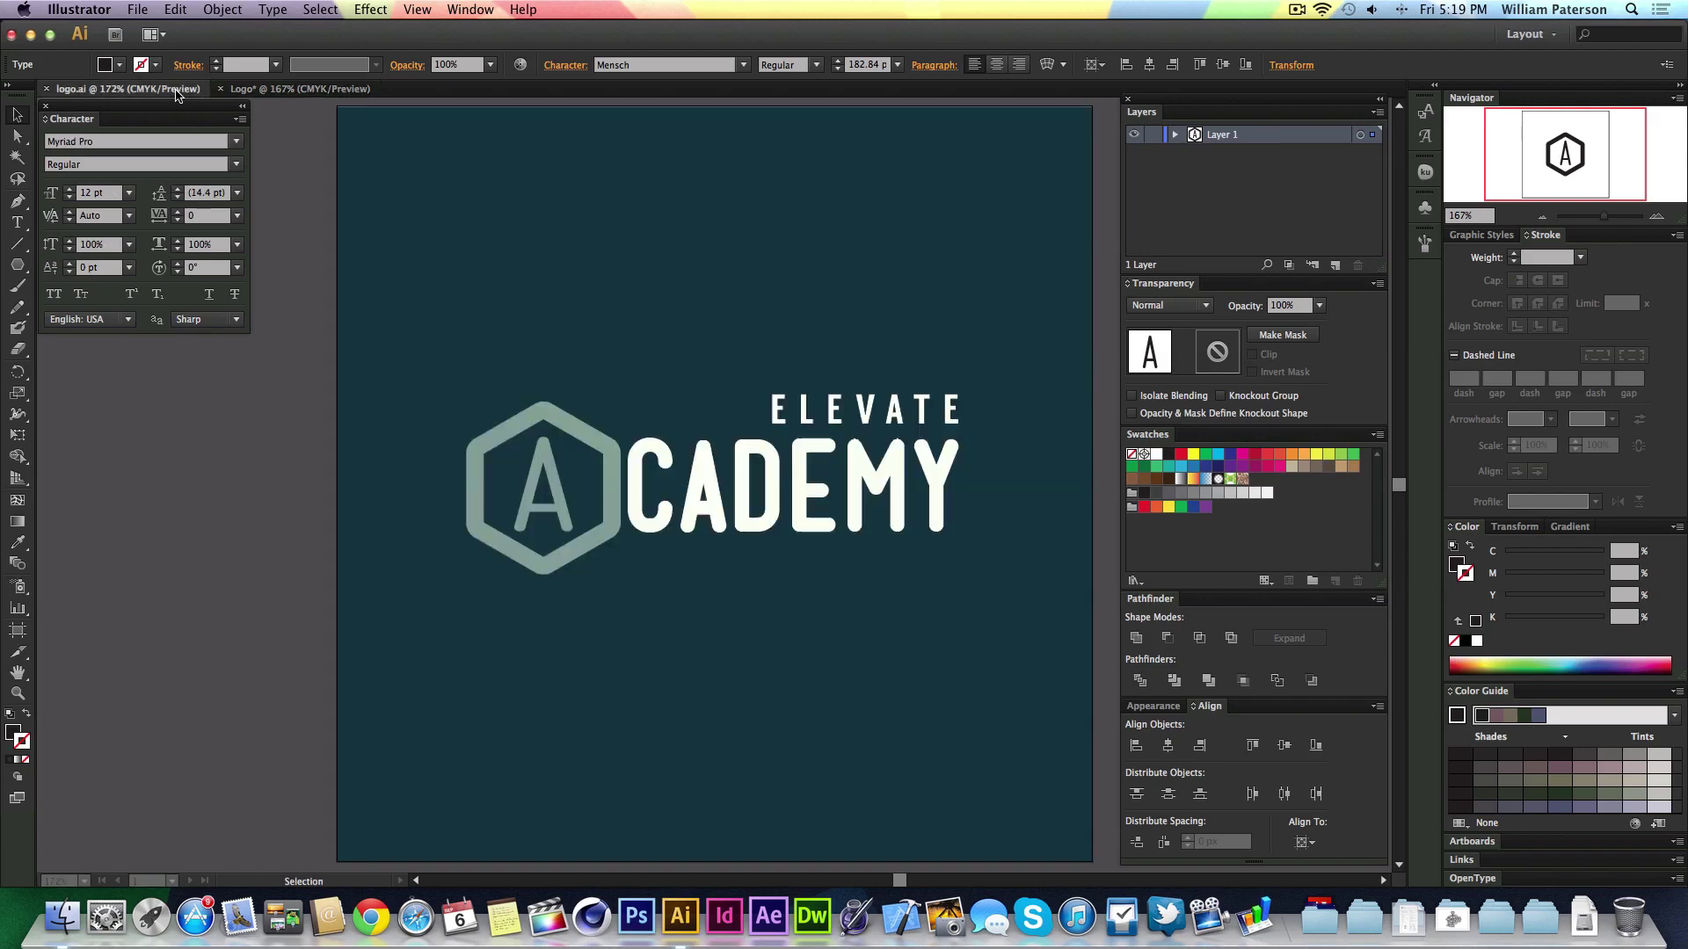
View the logo.ai reference tab, then switch back to the Logo document.
click(132, 89)
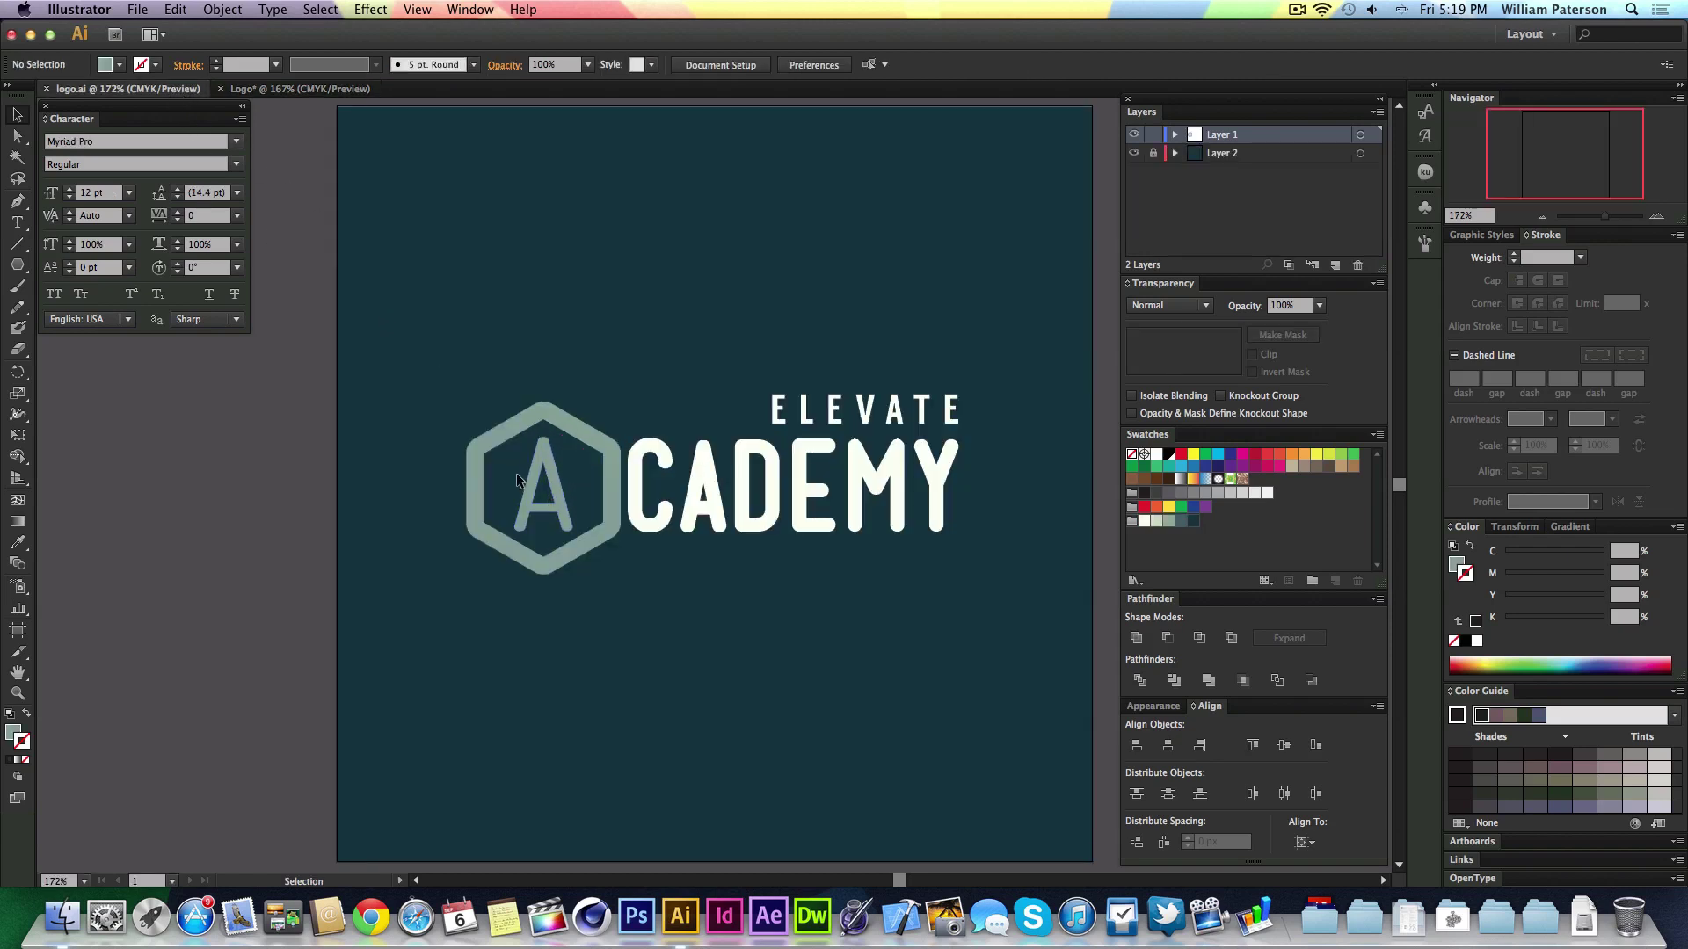
click(262, 90)
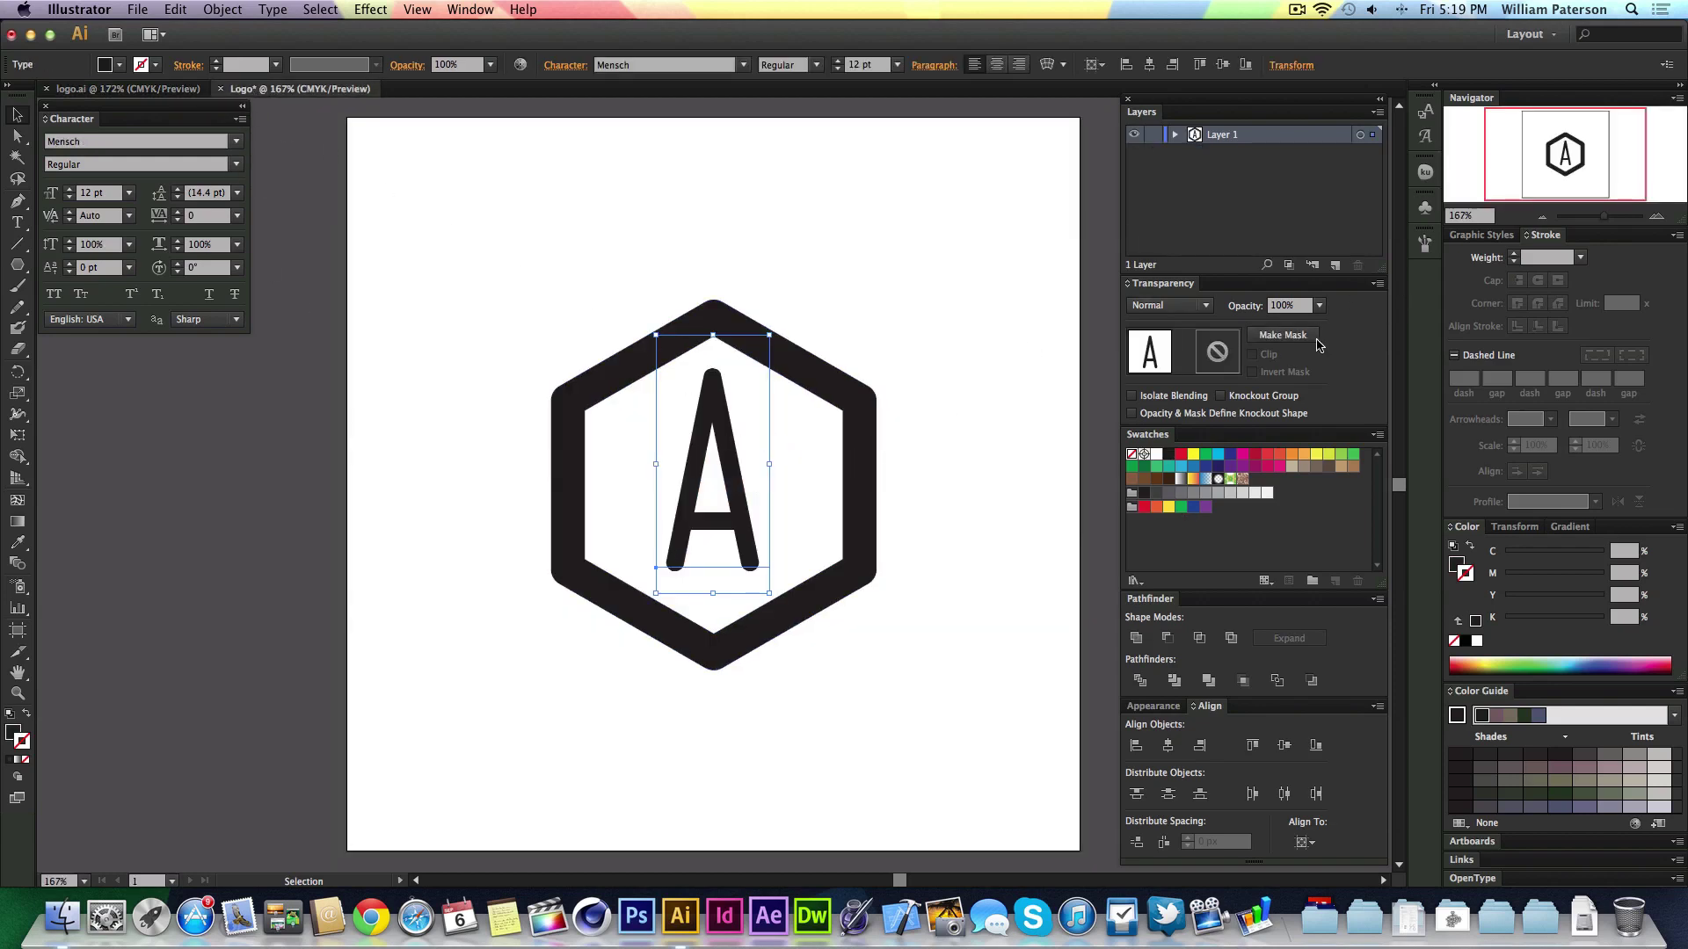
Give the A a black 6 pt stroke with Round Join corners.
click(1169, 454)
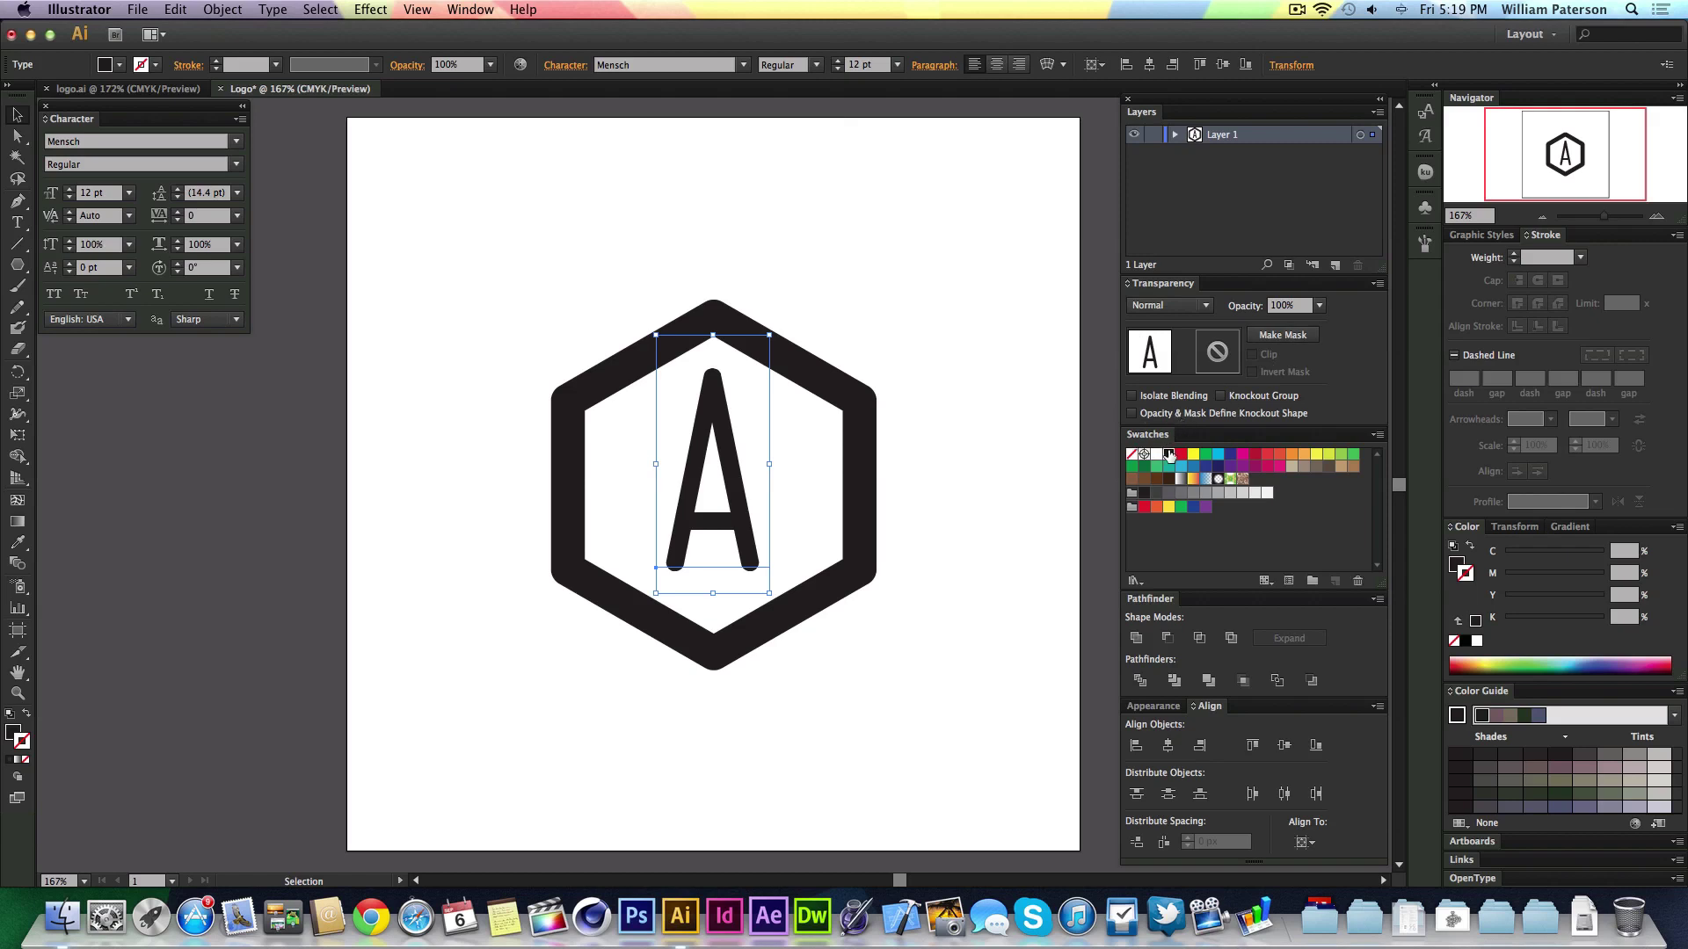
click(1512, 253)
click(1513, 253)
click(1512, 253)
click(1513, 253)
click(1513, 253)
click(1537, 303)
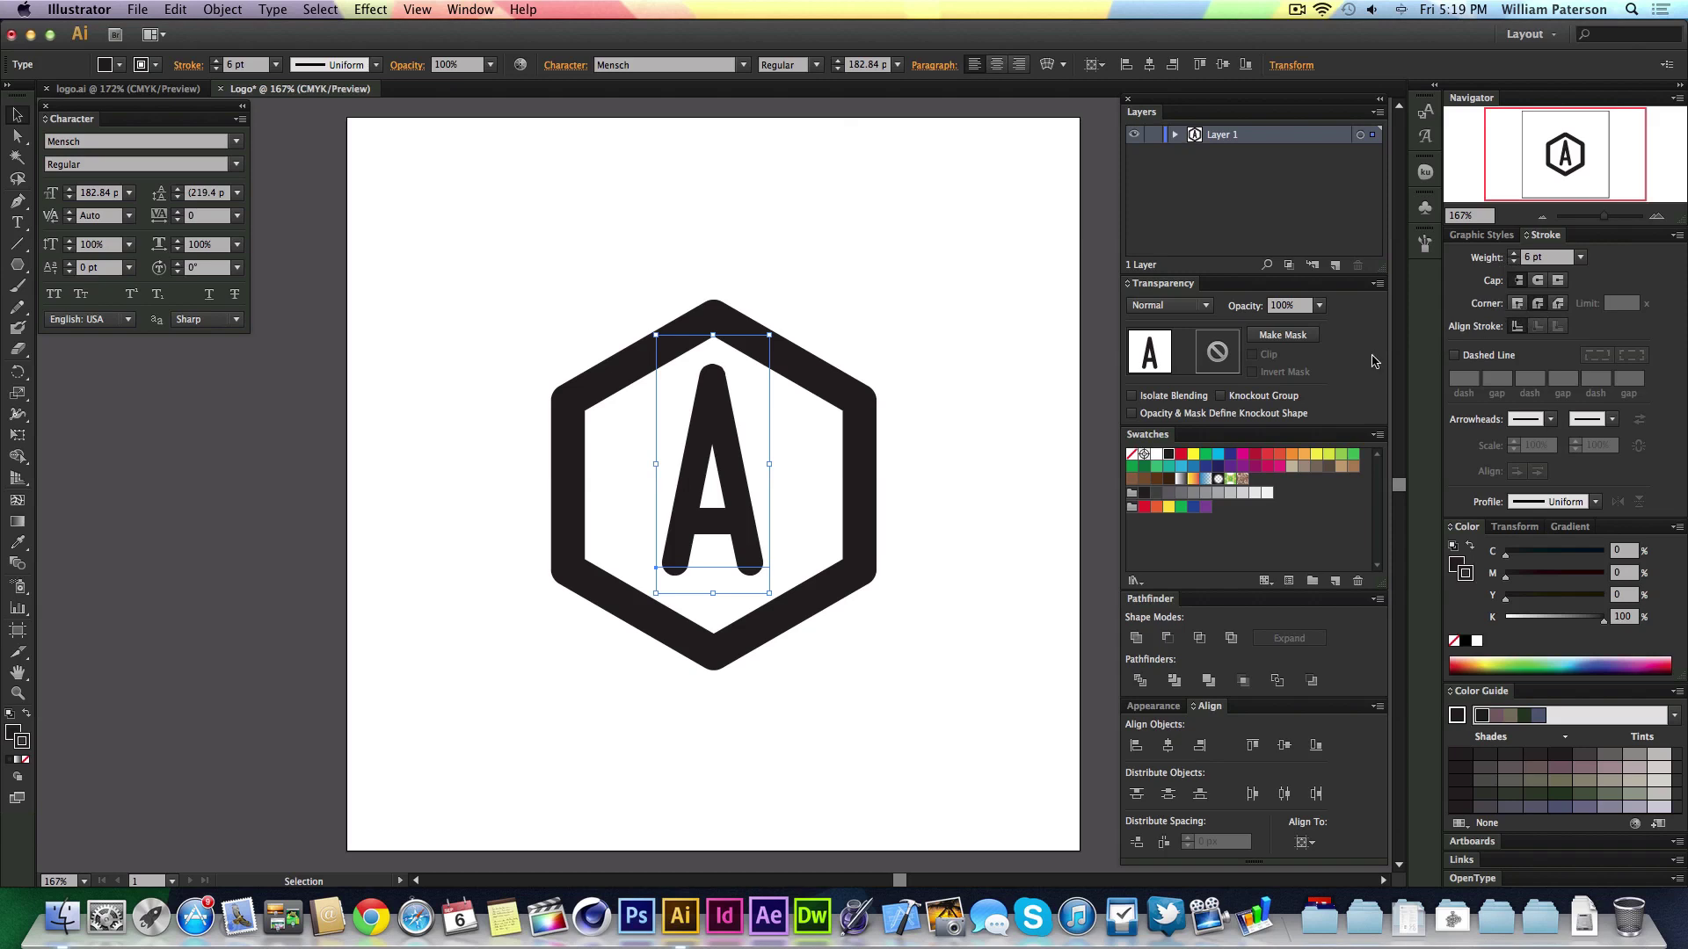
Try shrinking and stretching the A, then undo back to the original letter.
click(920, 413)
click(708, 449)
mouse_move(714, 337)
mouse_down()
mouse_move(717, 295)
mouse_move(716, 391)
mouse_up()
click(804, 489)
key(a)
drag(735, 492, 734, 449)
key(v)
key(super+z)
key(super+z)
key(super+z)
Shrink the A from its top edge and move it up inside the hexagon.
drag(713, 336, 714, 367)
drag(718, 426, 719, 415)
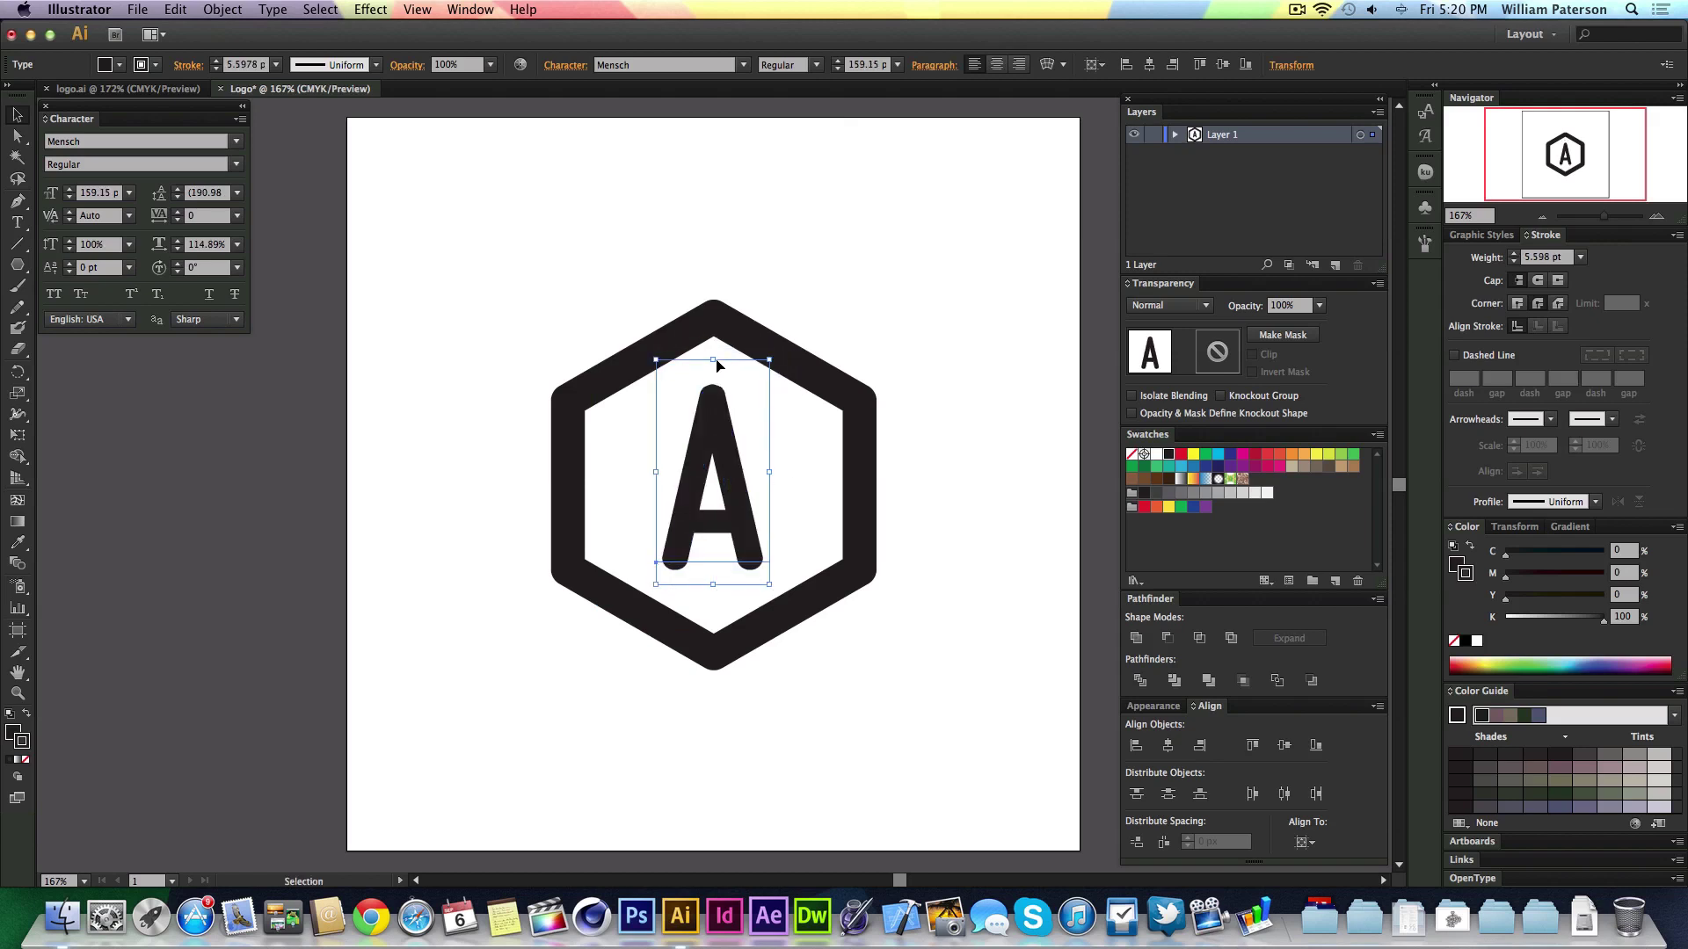
drag(713, 358, 713, 349)
click(903, 460)
click(722, 479)
Lower the A's stroke to about 4 pt and scale it to about 180 pt.
click(1514, 261)
click(1514, 261)
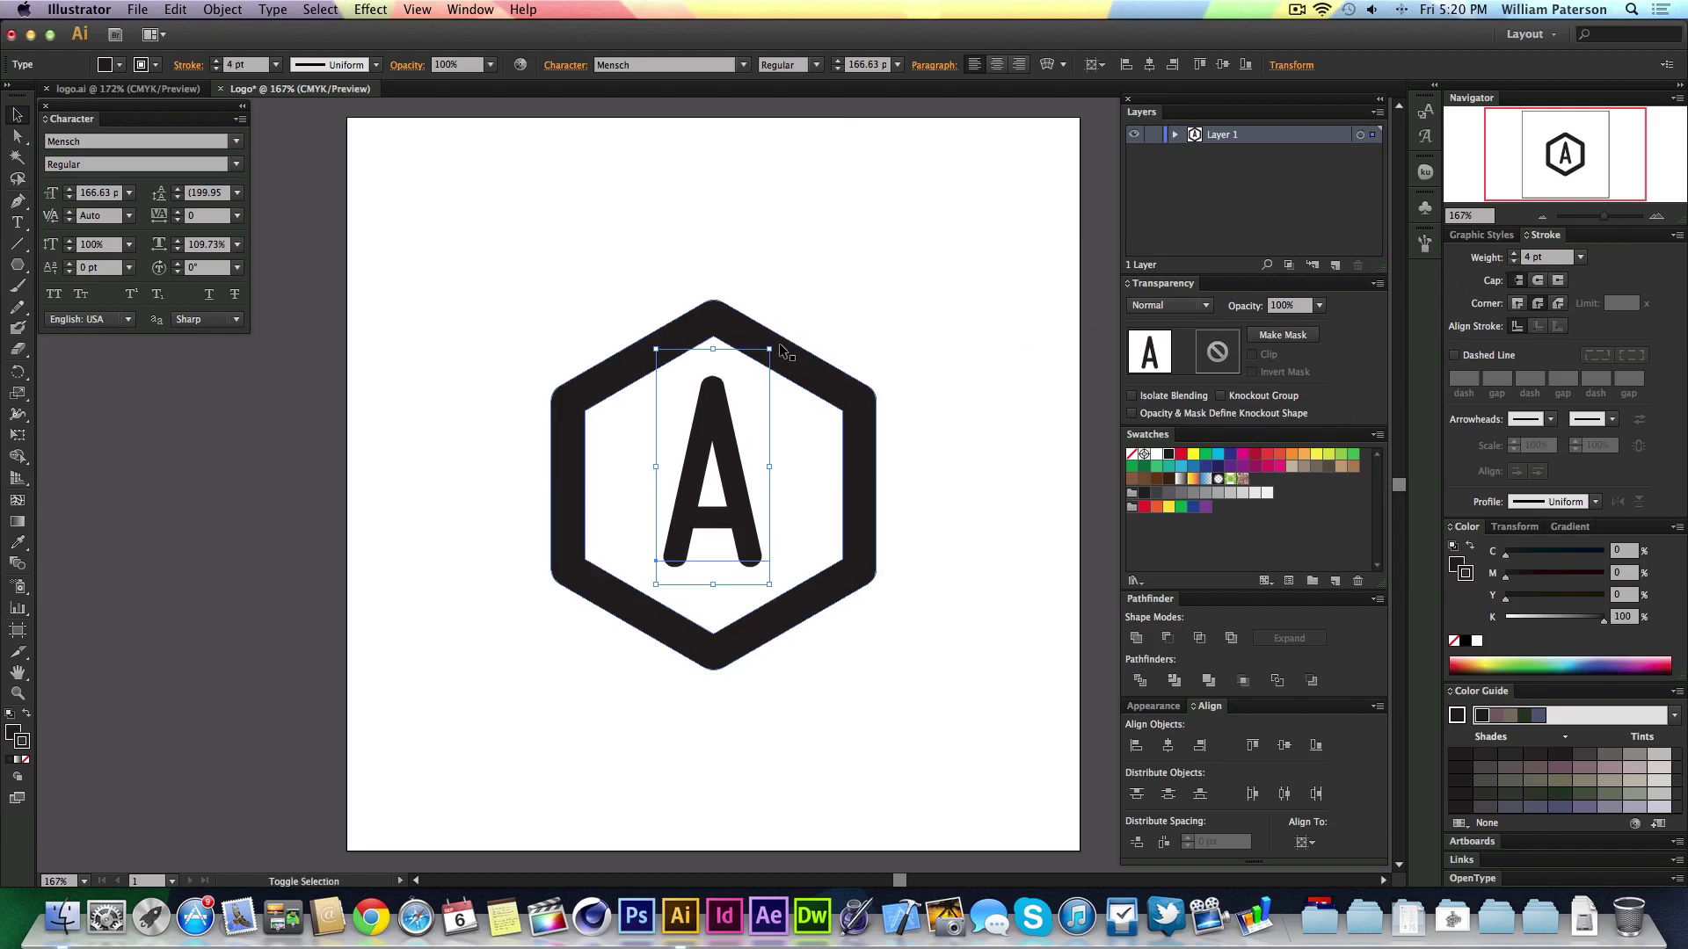
mouse_move(769, 349)
mouse_down()
mouse_move(805, 326)
mouse_move(771, 336)
mouse_up()
click(870, 334)
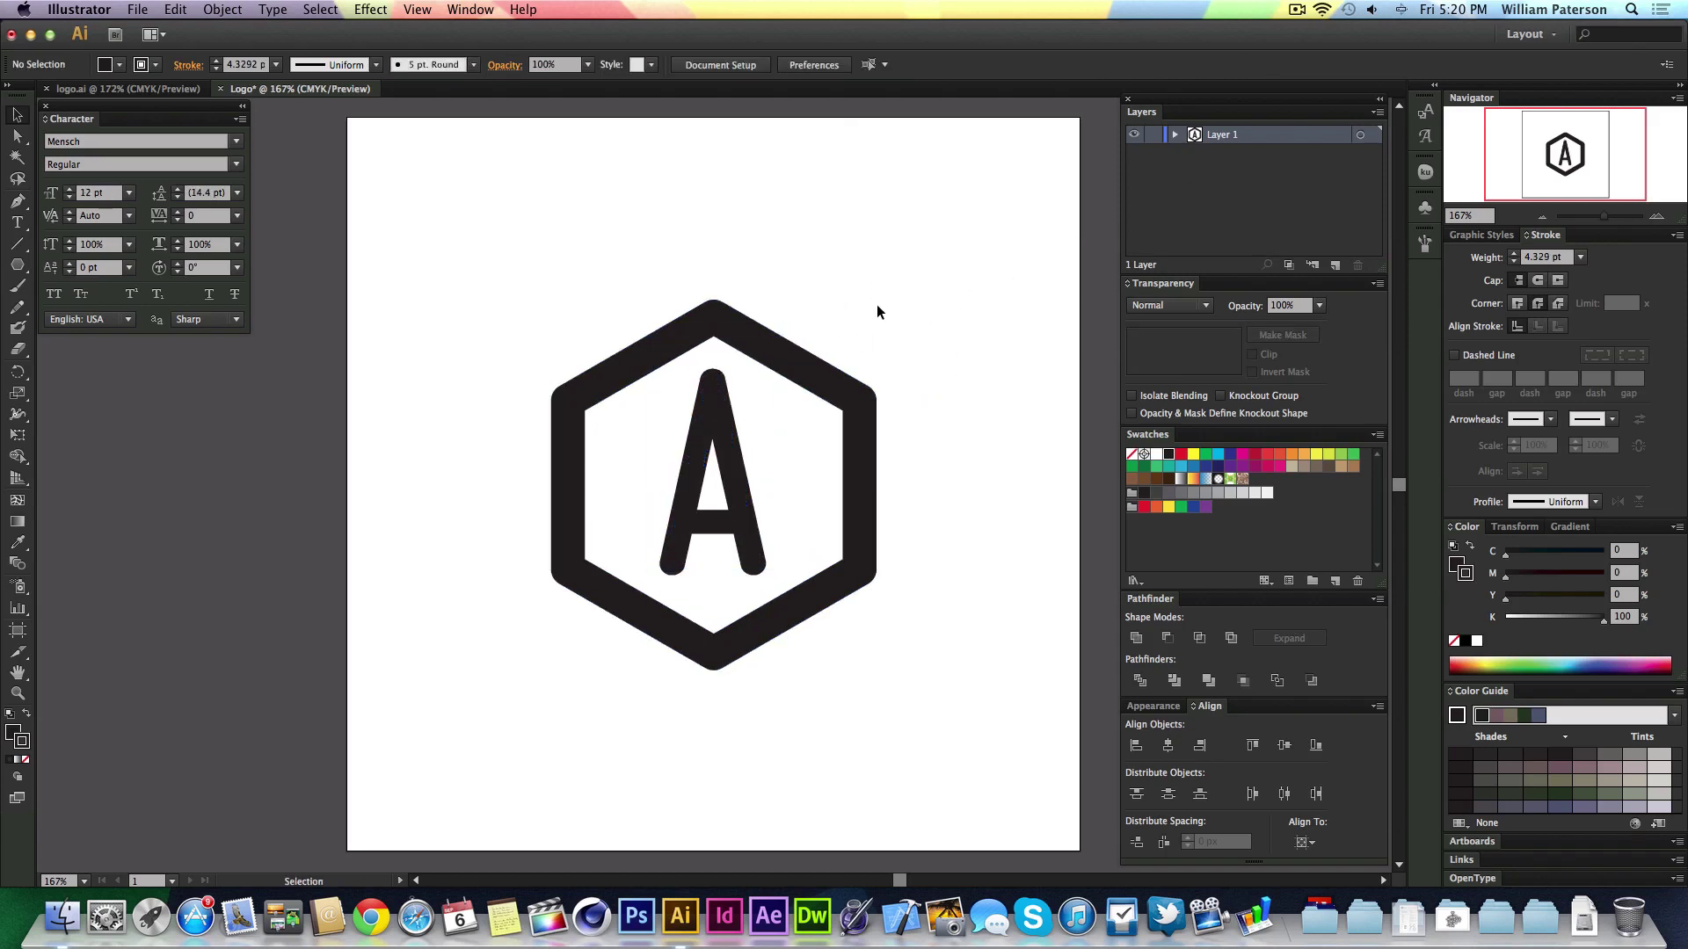
Convert the A text into outlines with Create Outlines.
click(697, 469)
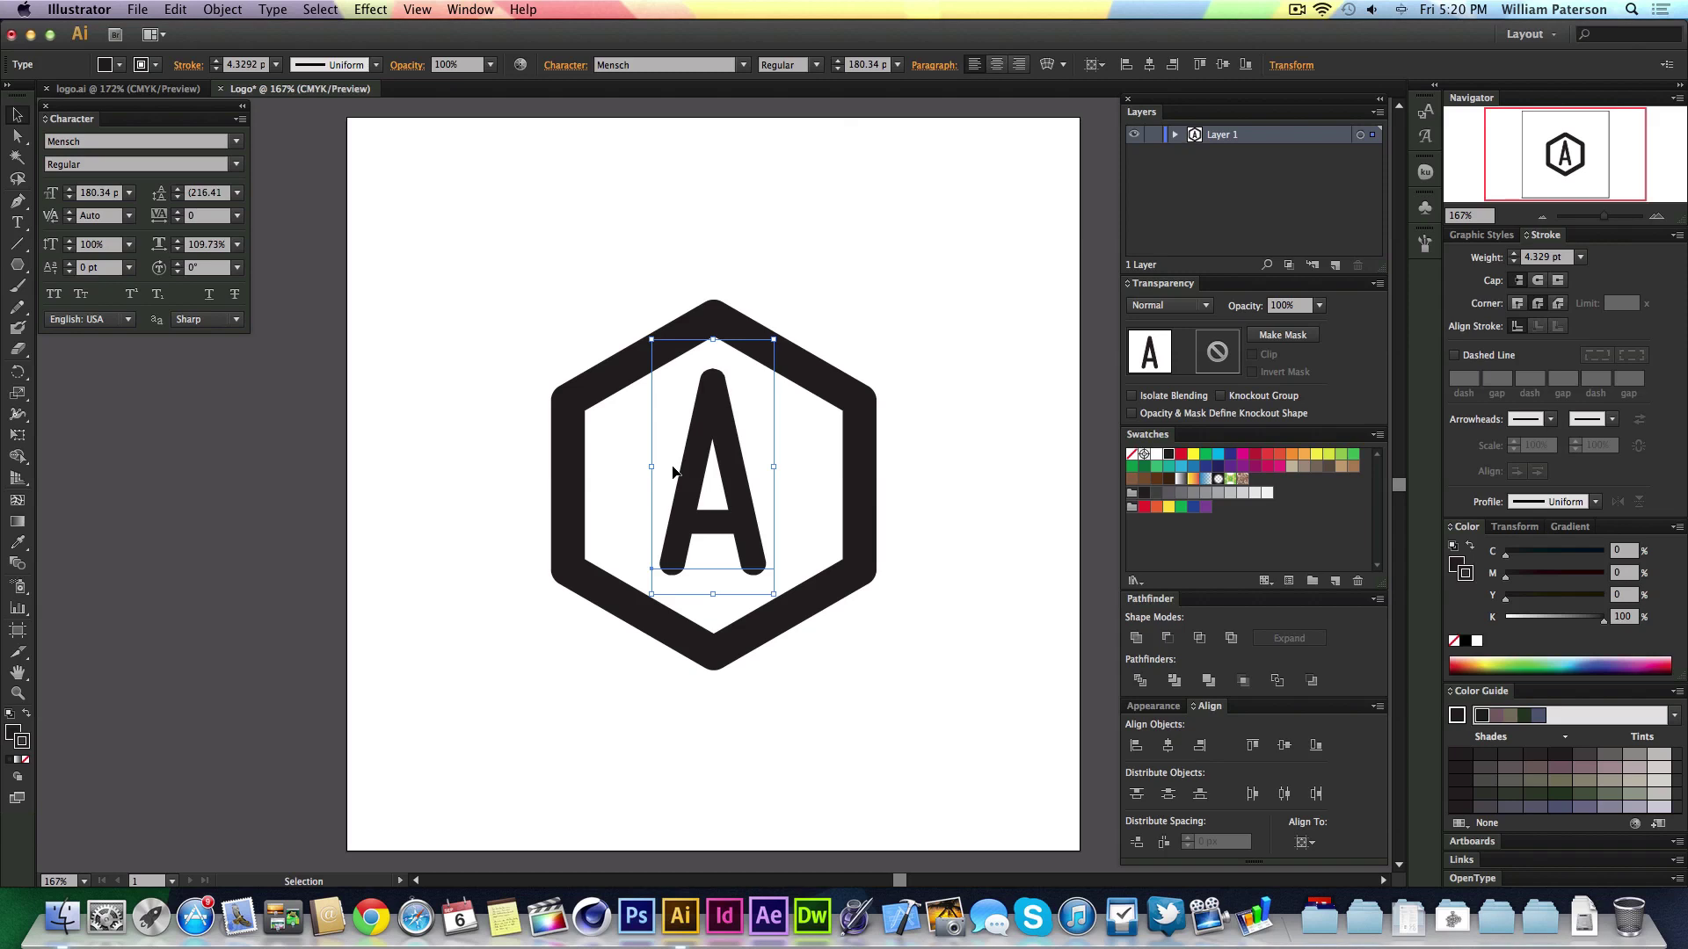
key(a)
key(super+shift+o)
key(v)
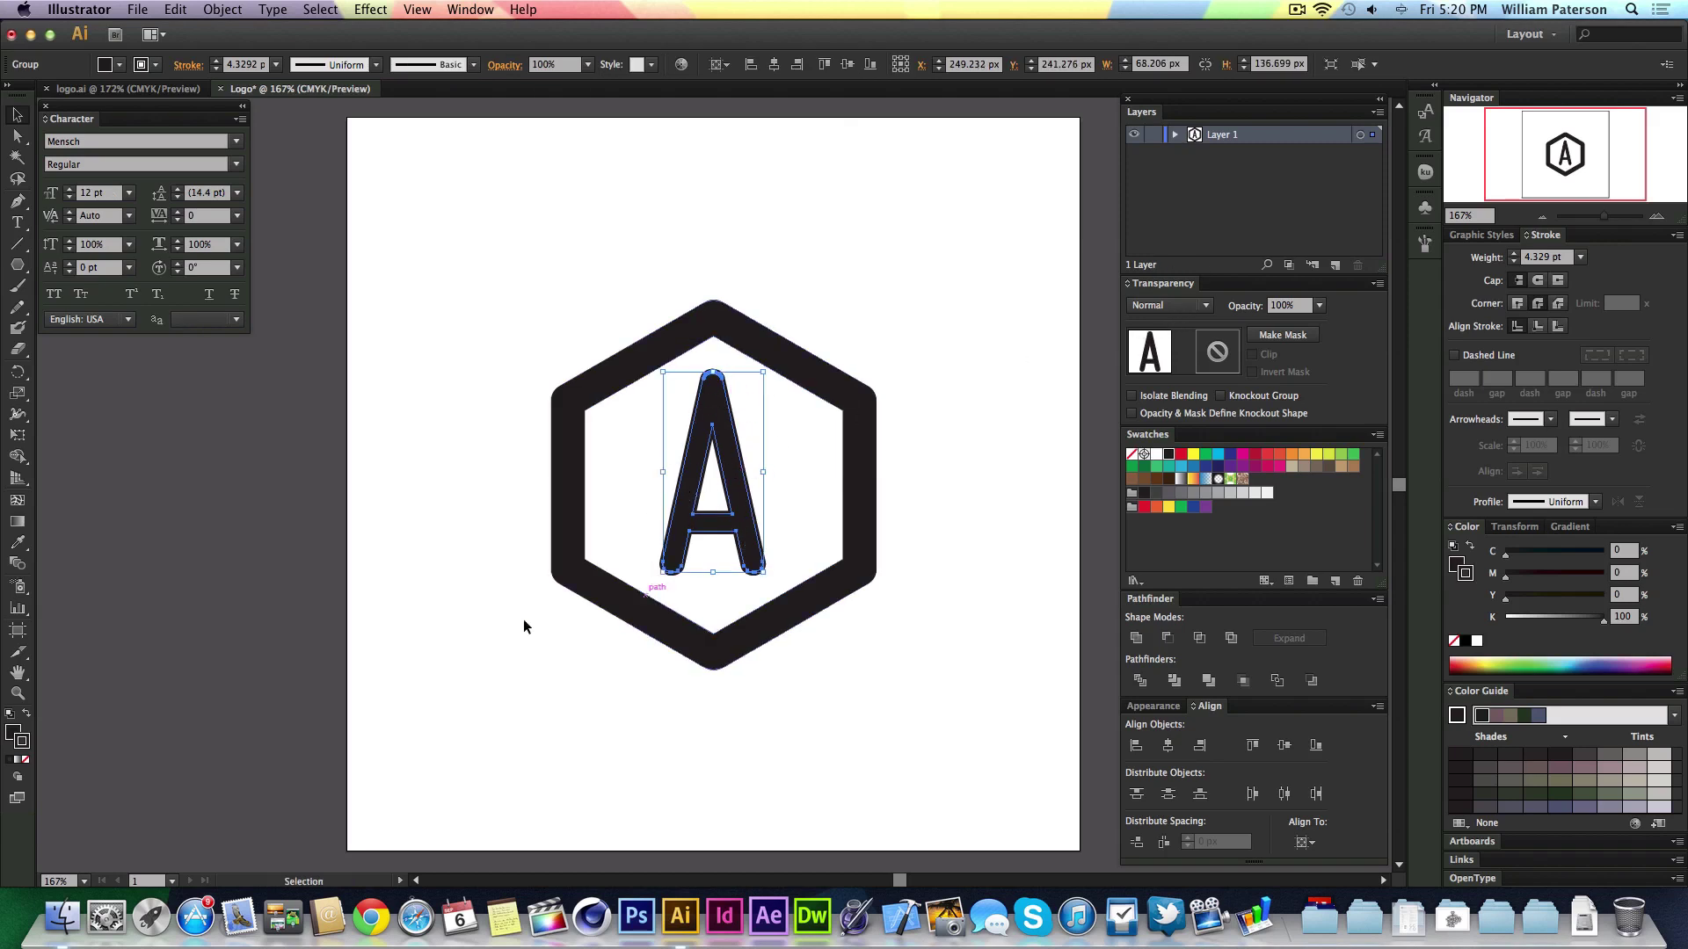
Apply Object > Path > Outline Stroke to the A and Unite it in Pathfinder.
click(222, 10)
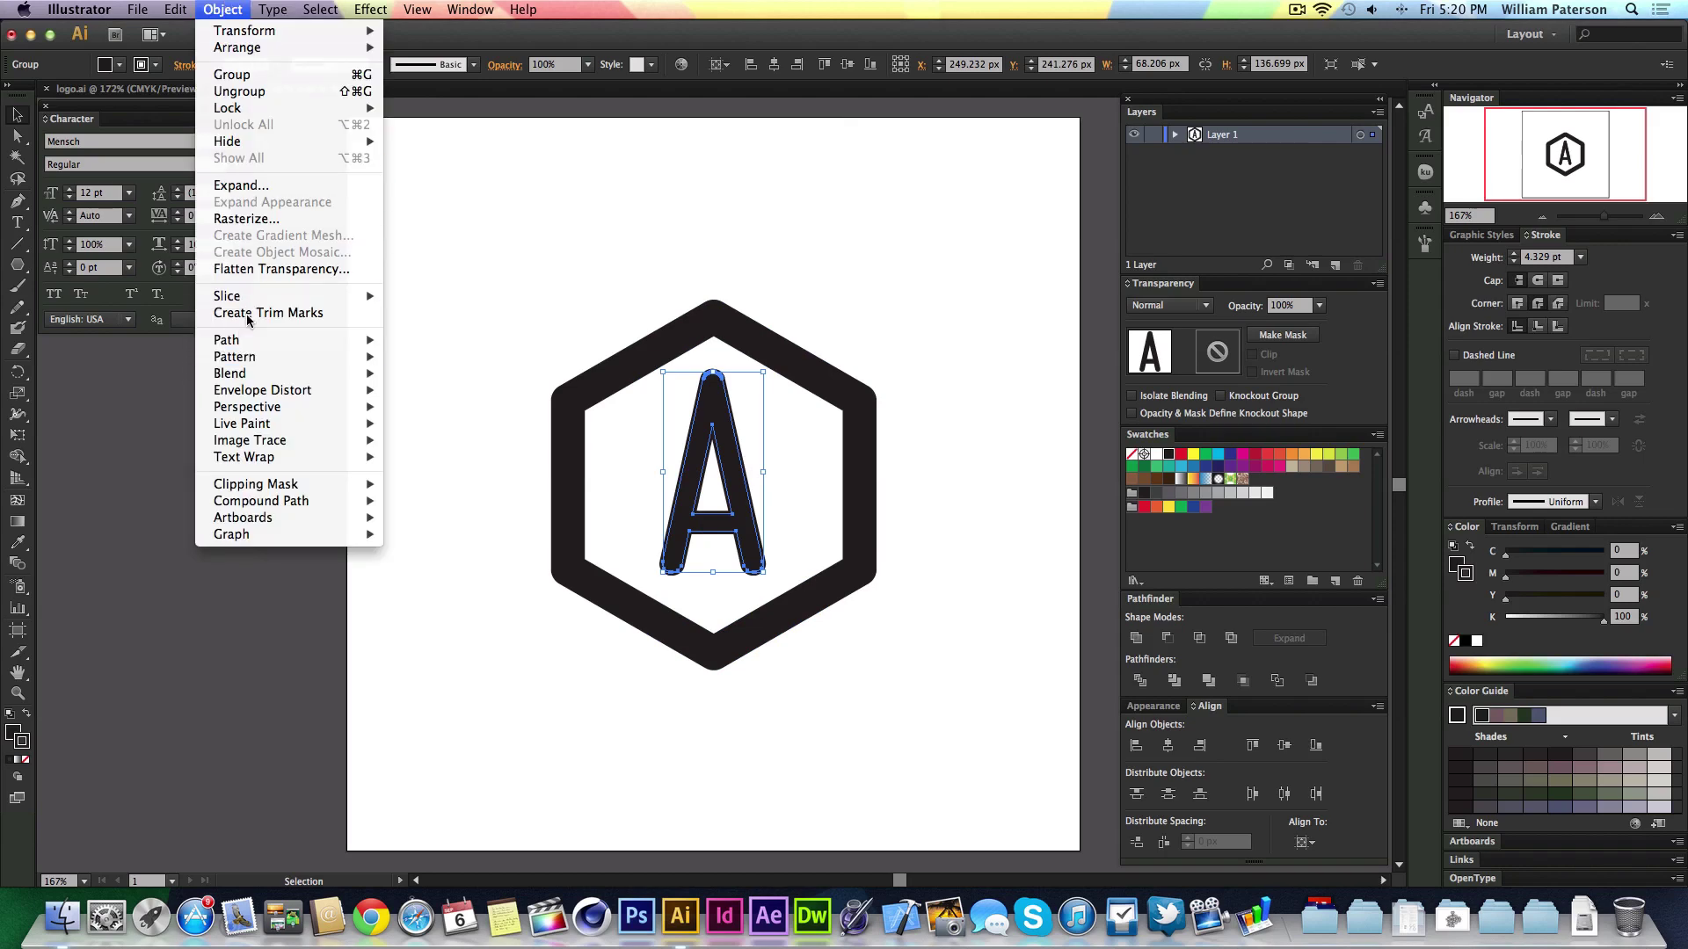
mouse_move(253, 347)
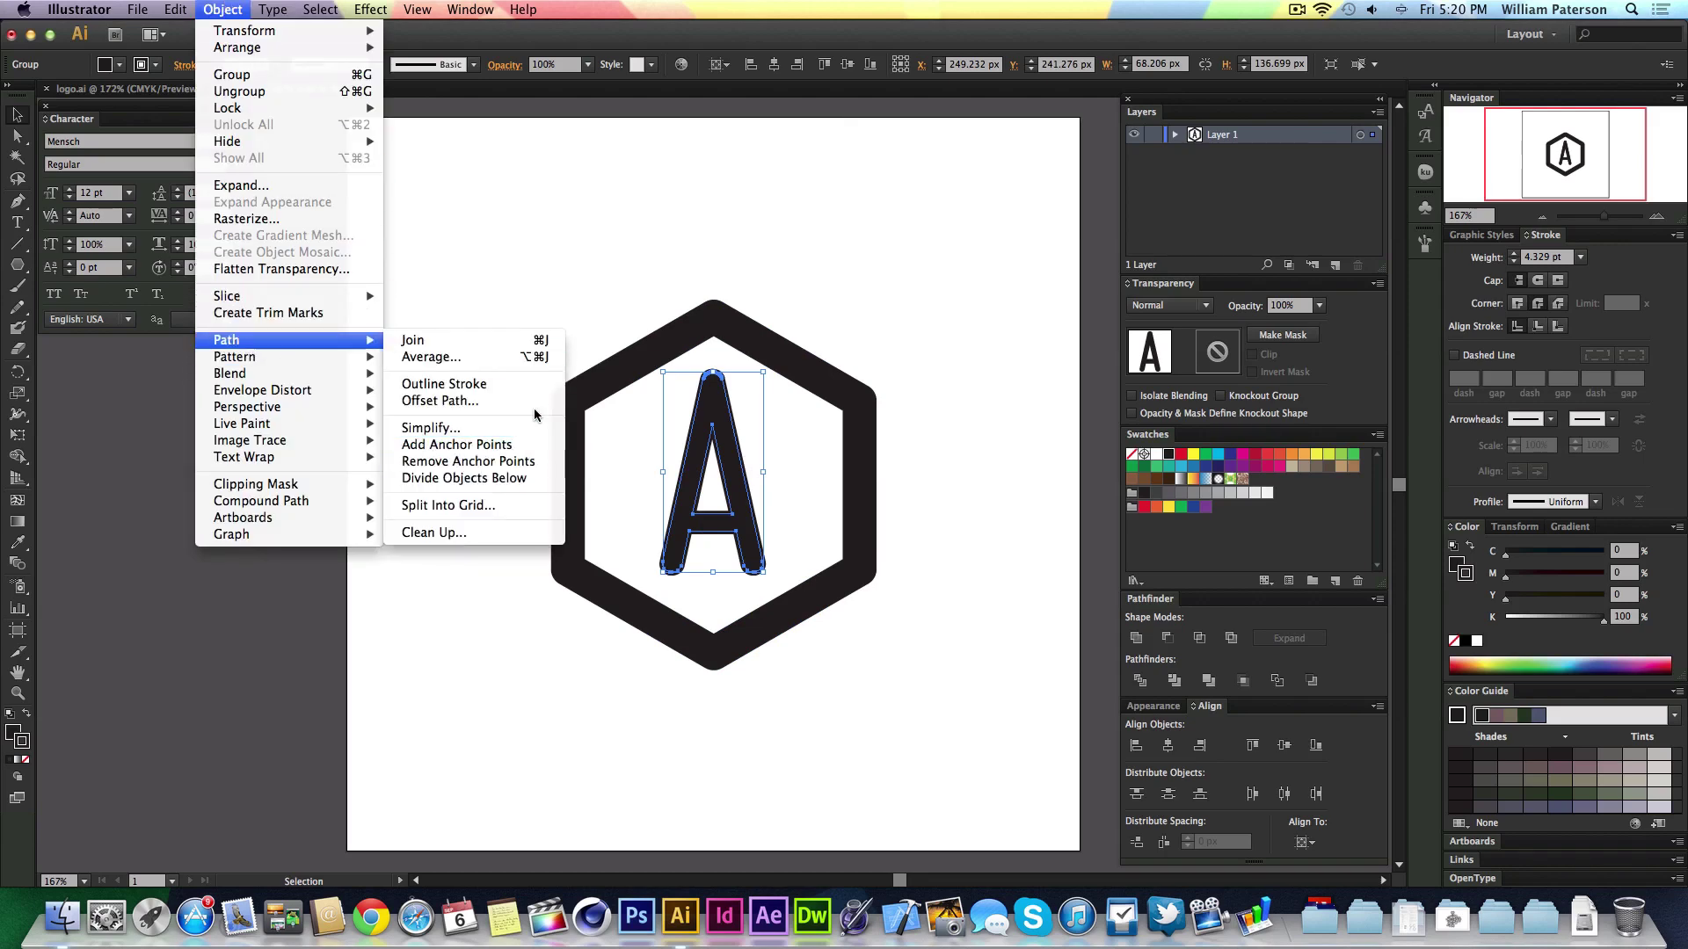
click(538, 384)
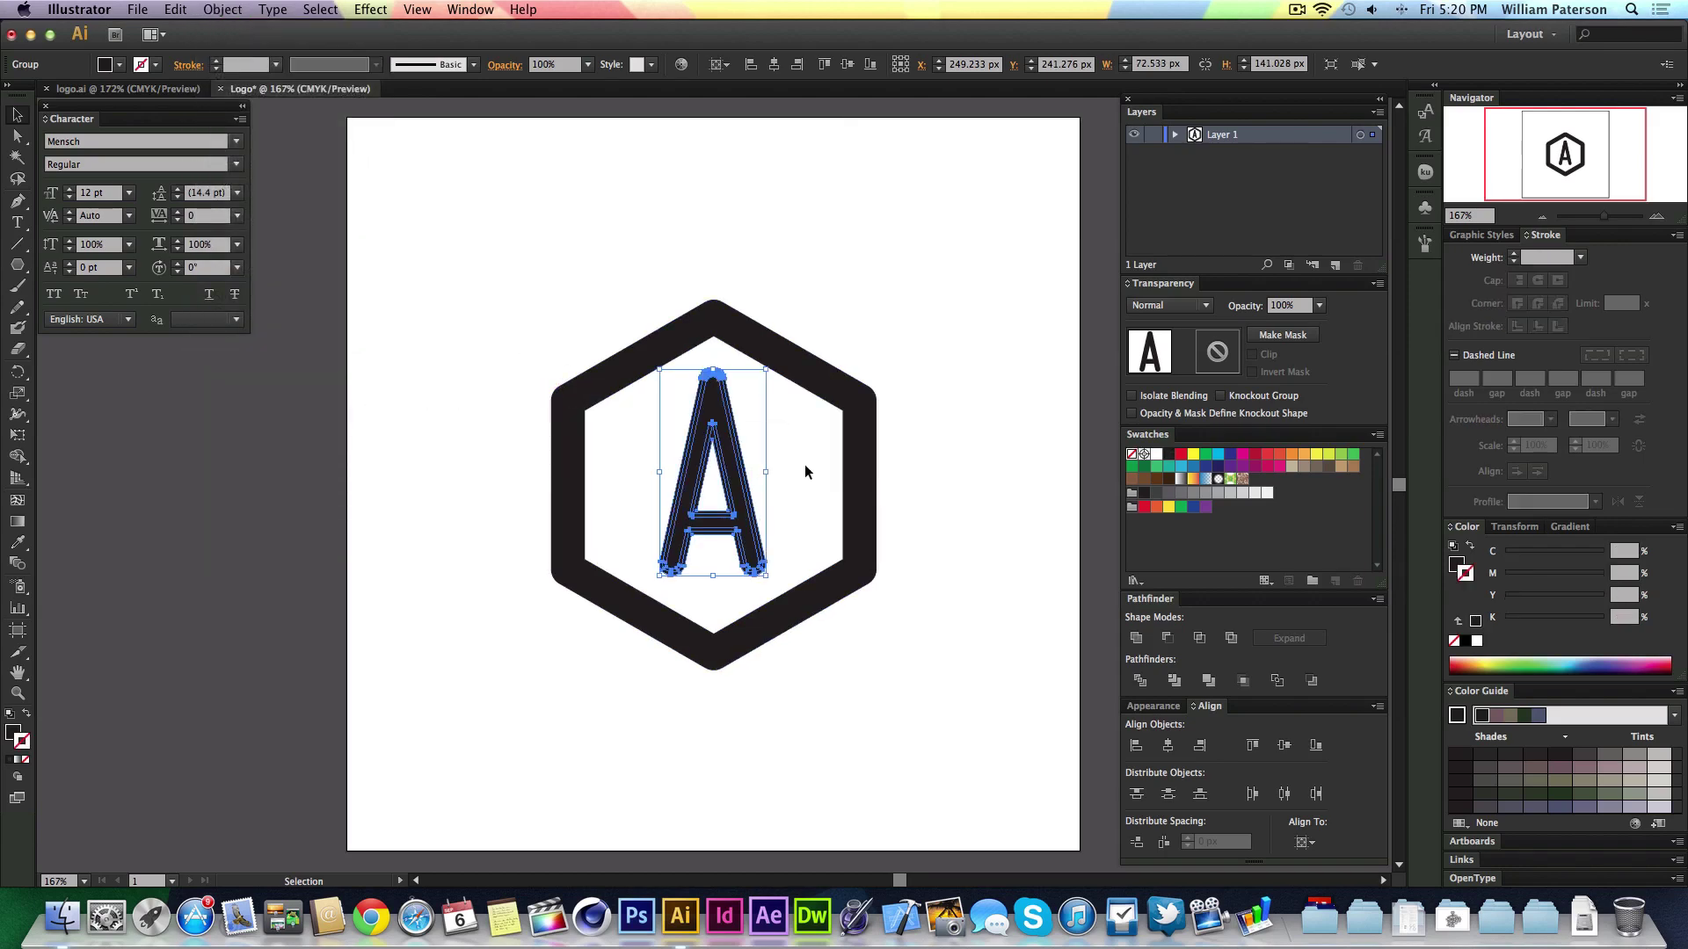
click(1137, 640)
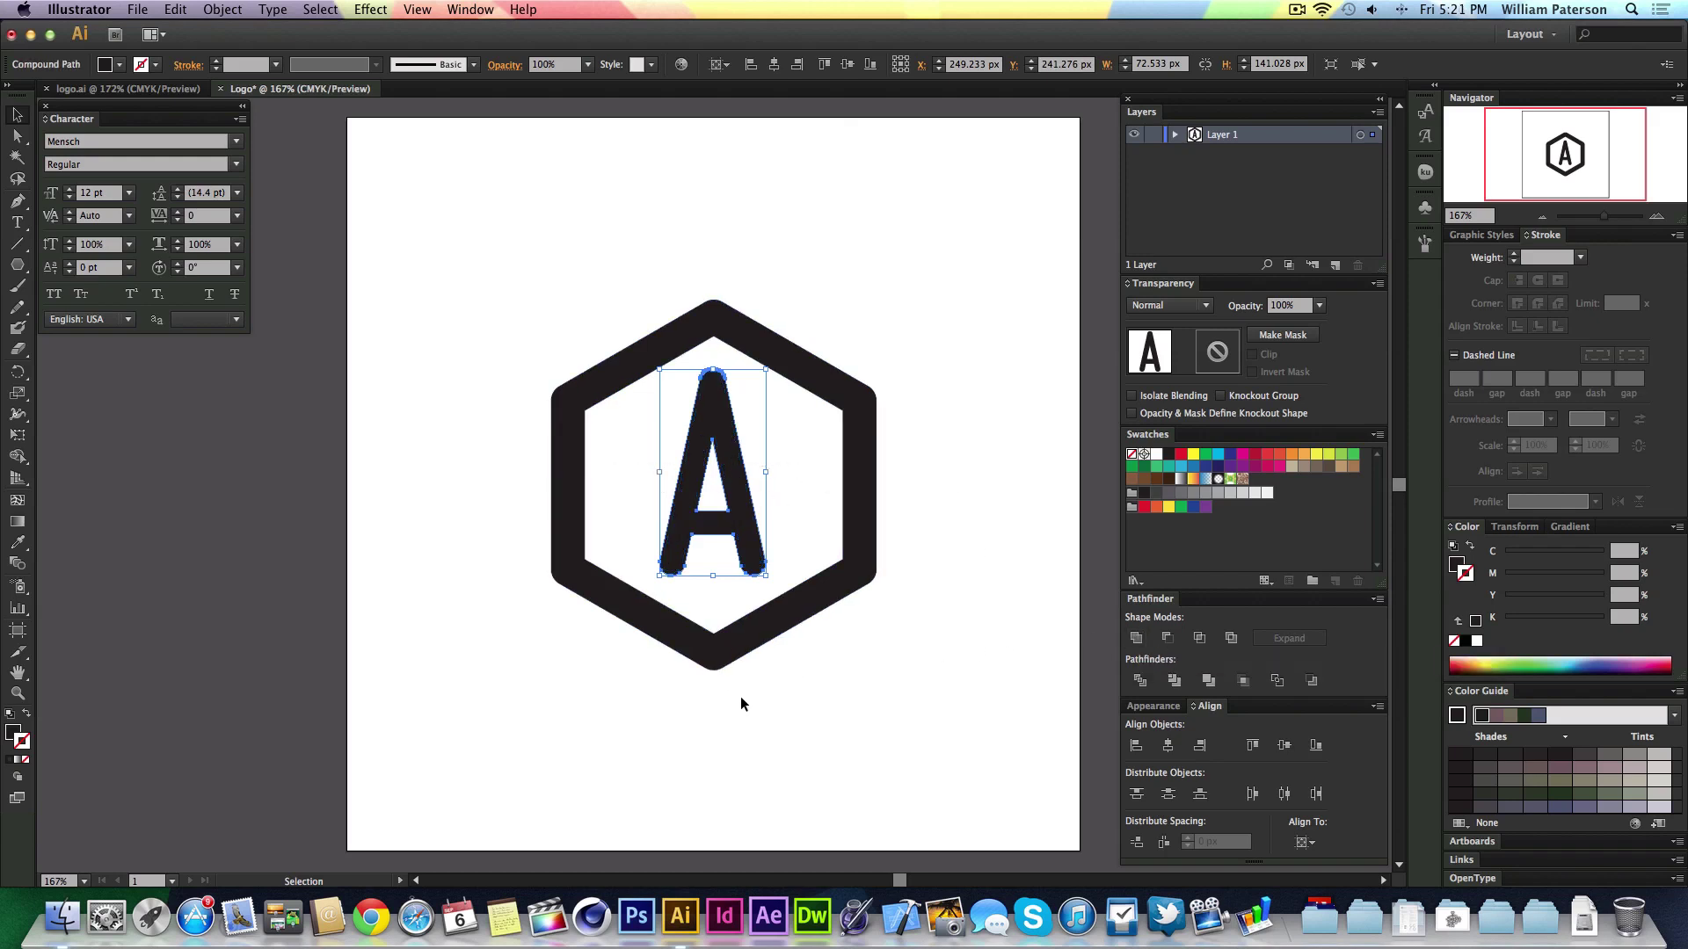
Reselect the merged A shape on the artboard.
click(796, 439)
drag(741, 428, 540, 573)
drag(810, 439, 646, 461)
click(794, 441)
click(639, 462)
drag(772, 458, 675, 464)
Select the A with the hexagon as key object and apply Horizontal and Vertical Align Center.
click(885, 352)
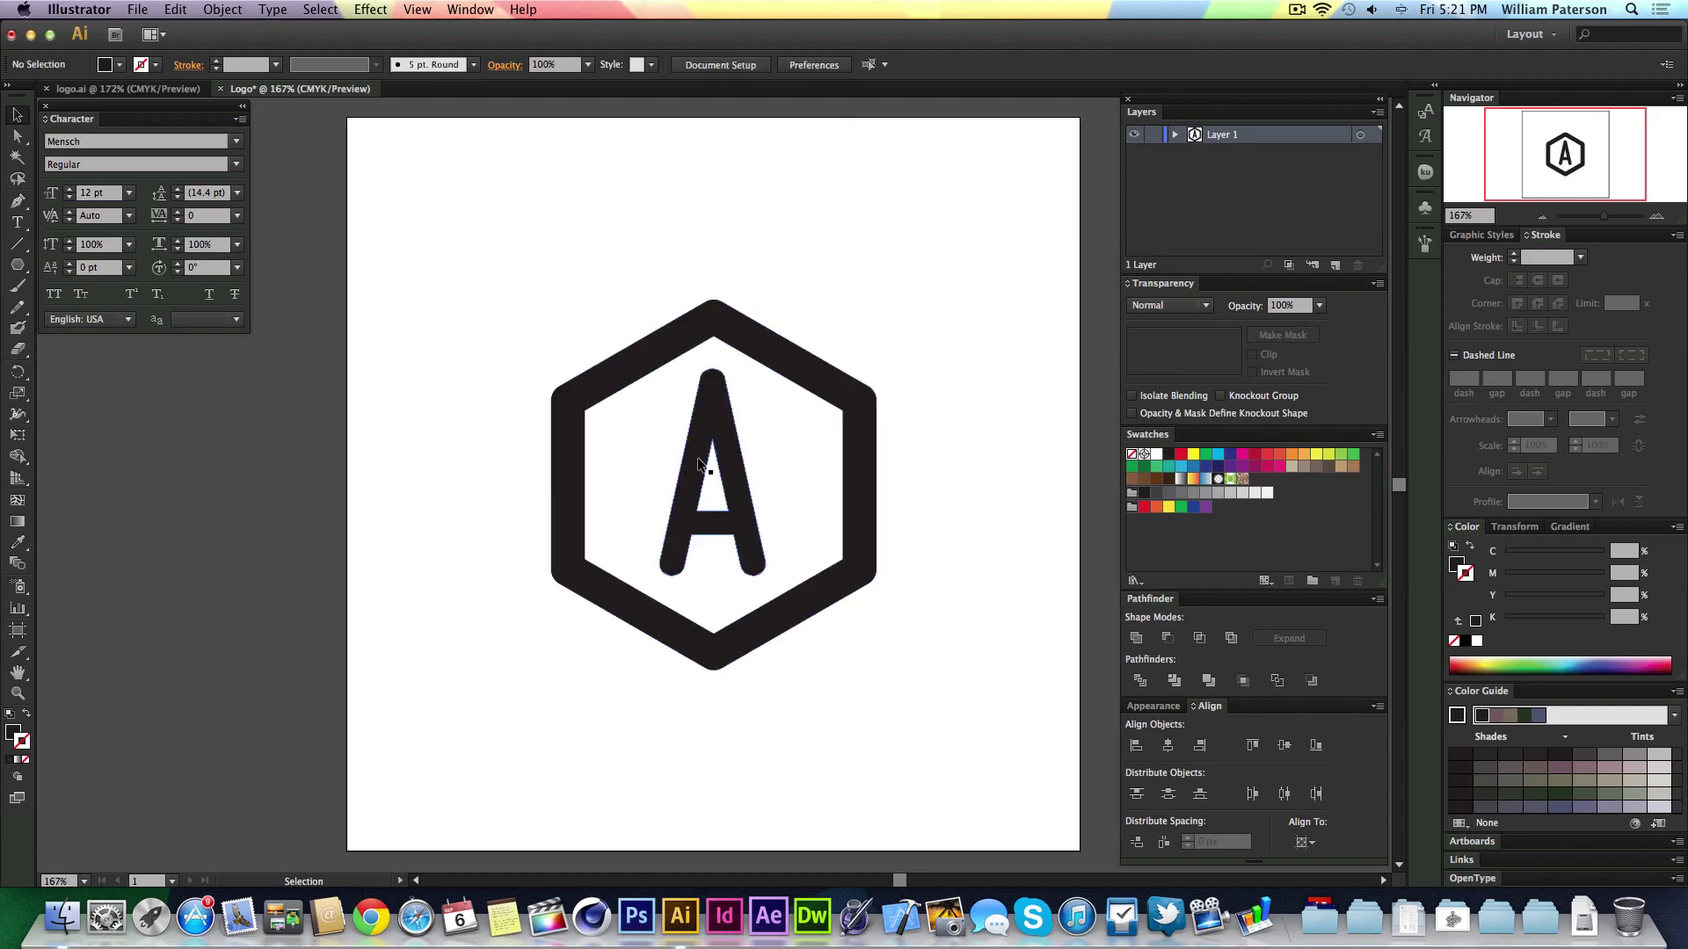
drag(666, 476, 642, 510)
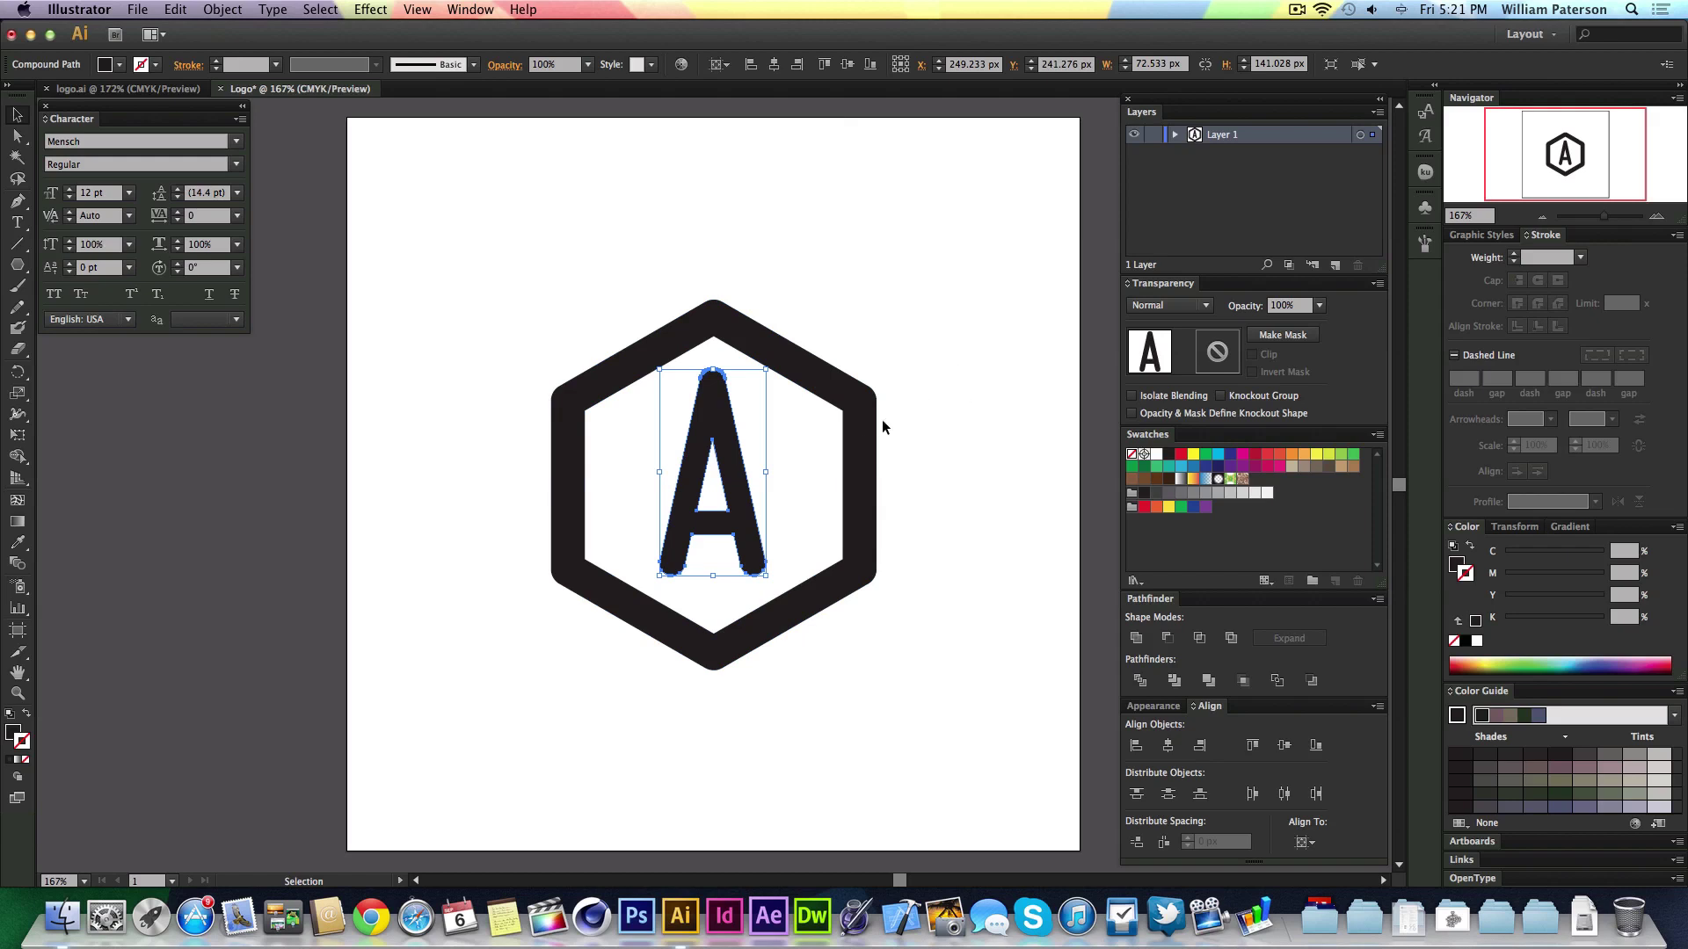
drag(895, 384, 521, 661)
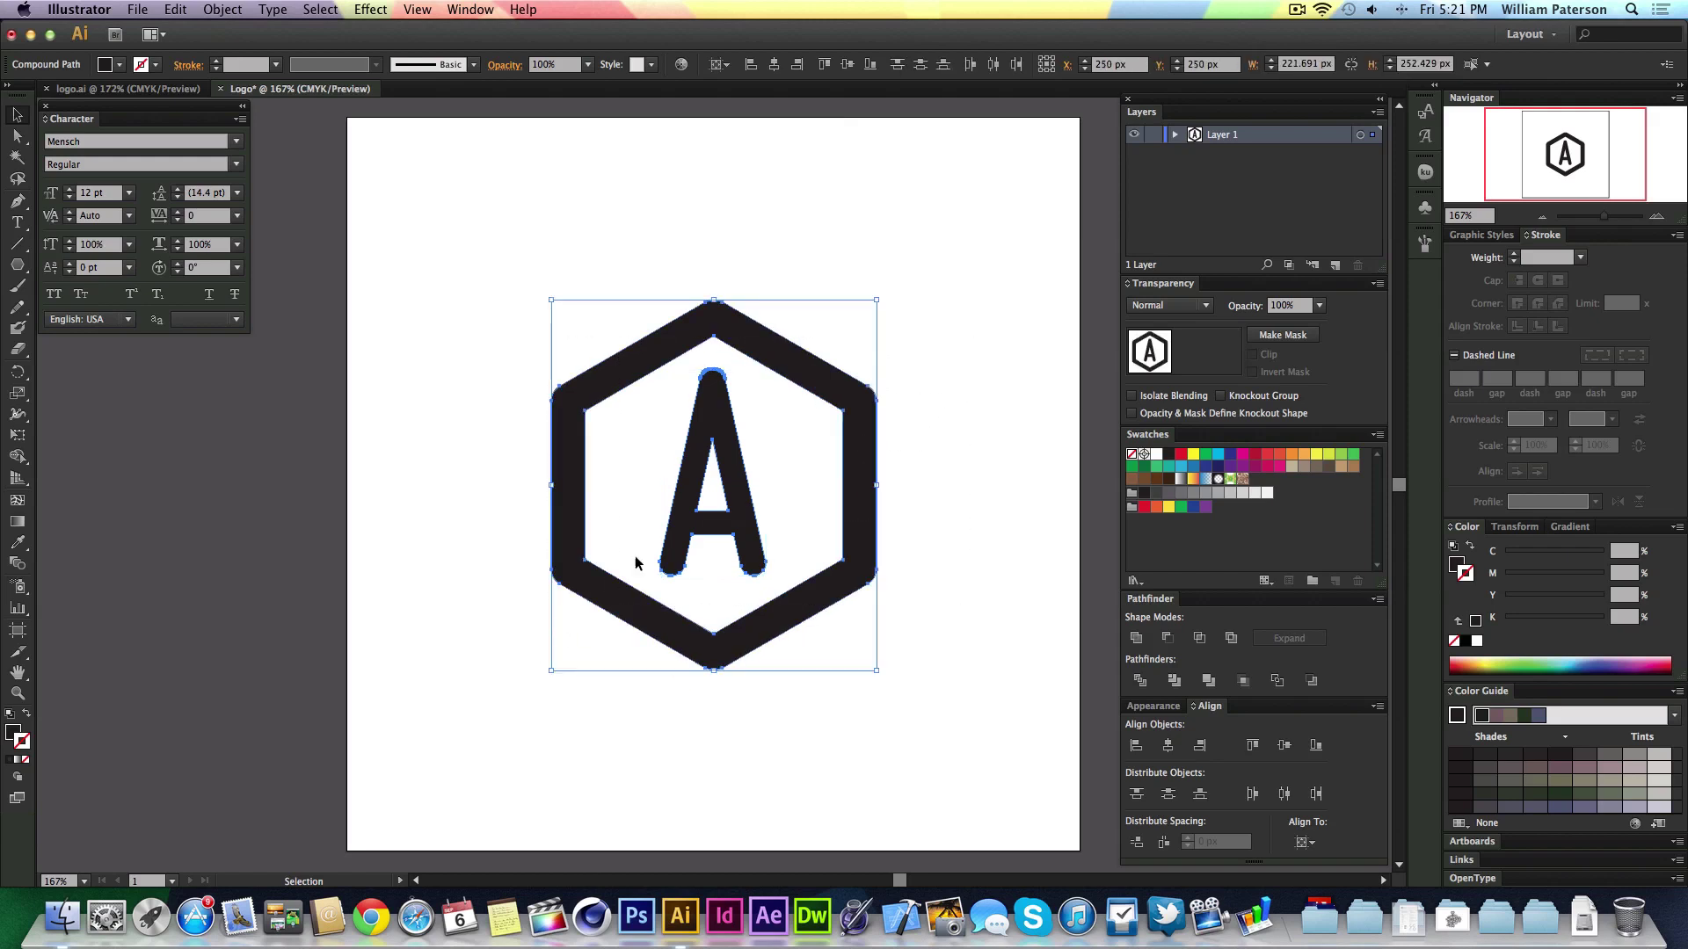
click(758, 356)
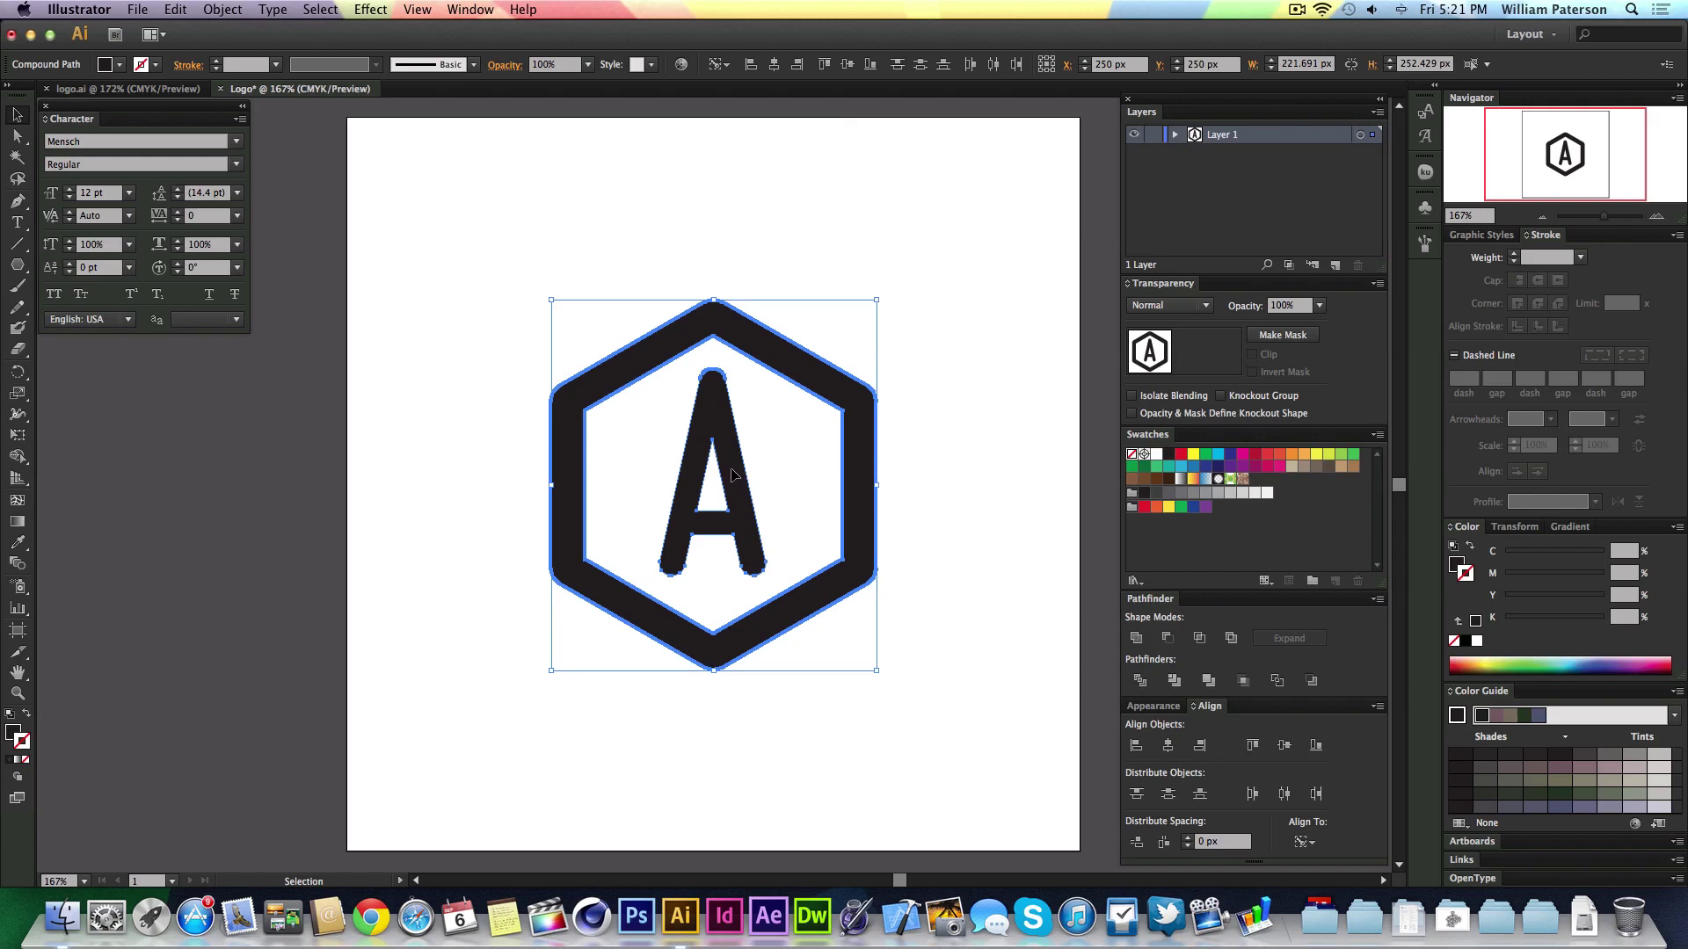
drag(910, 316, 397, 636)
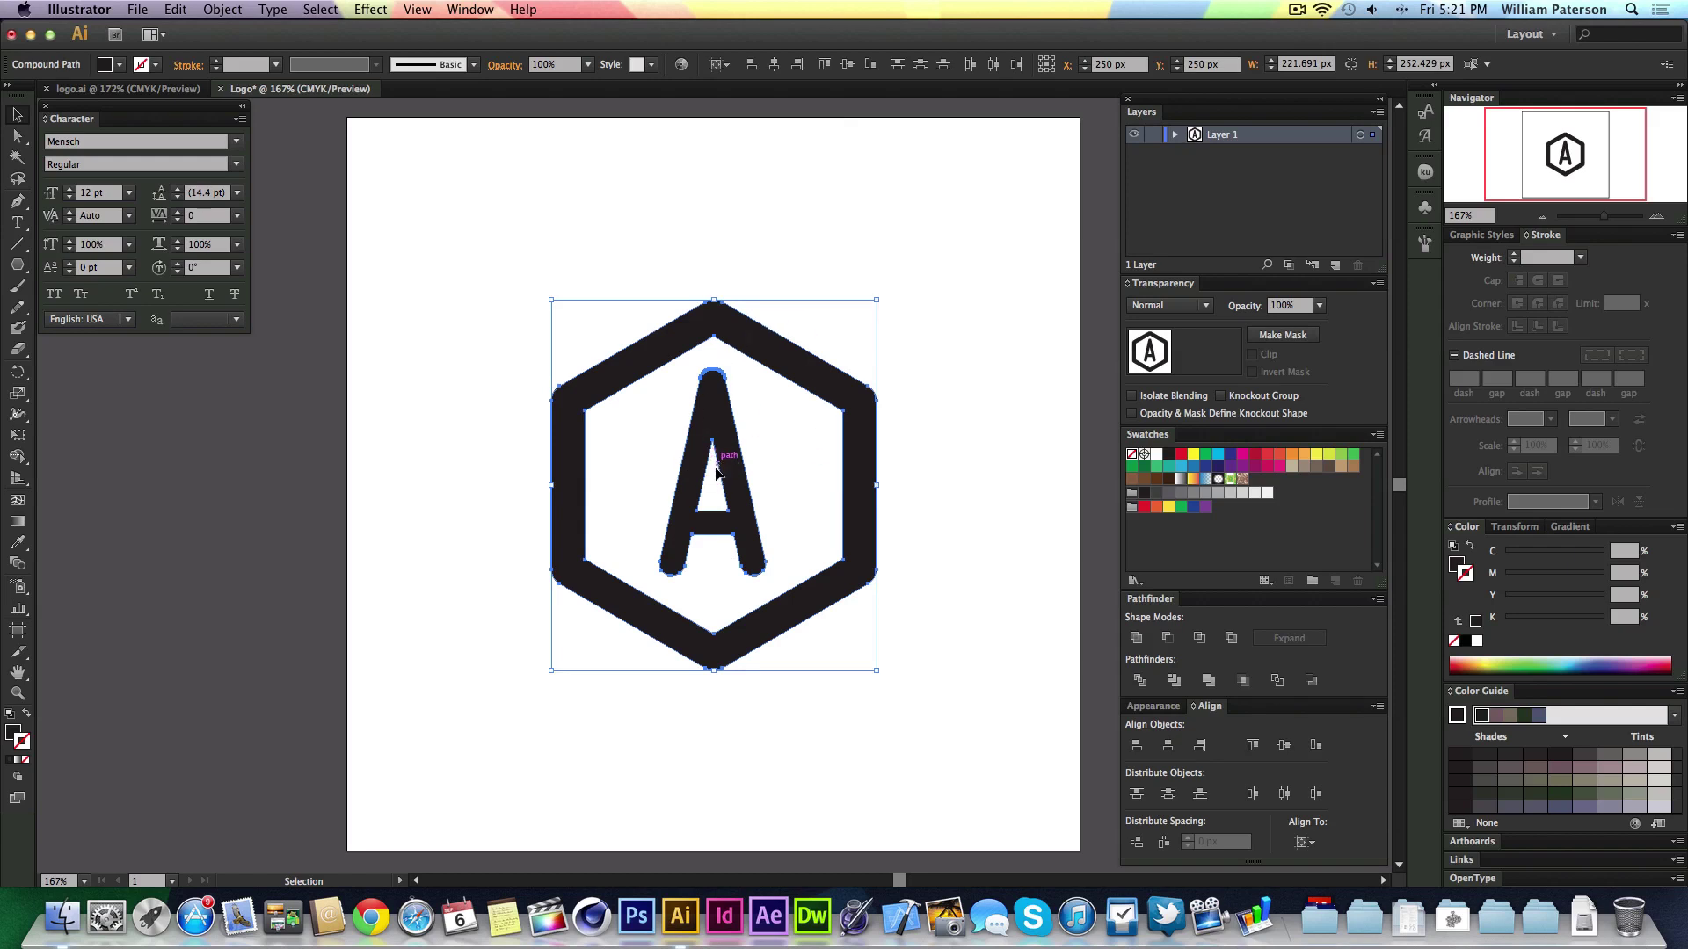
click(751, 352)
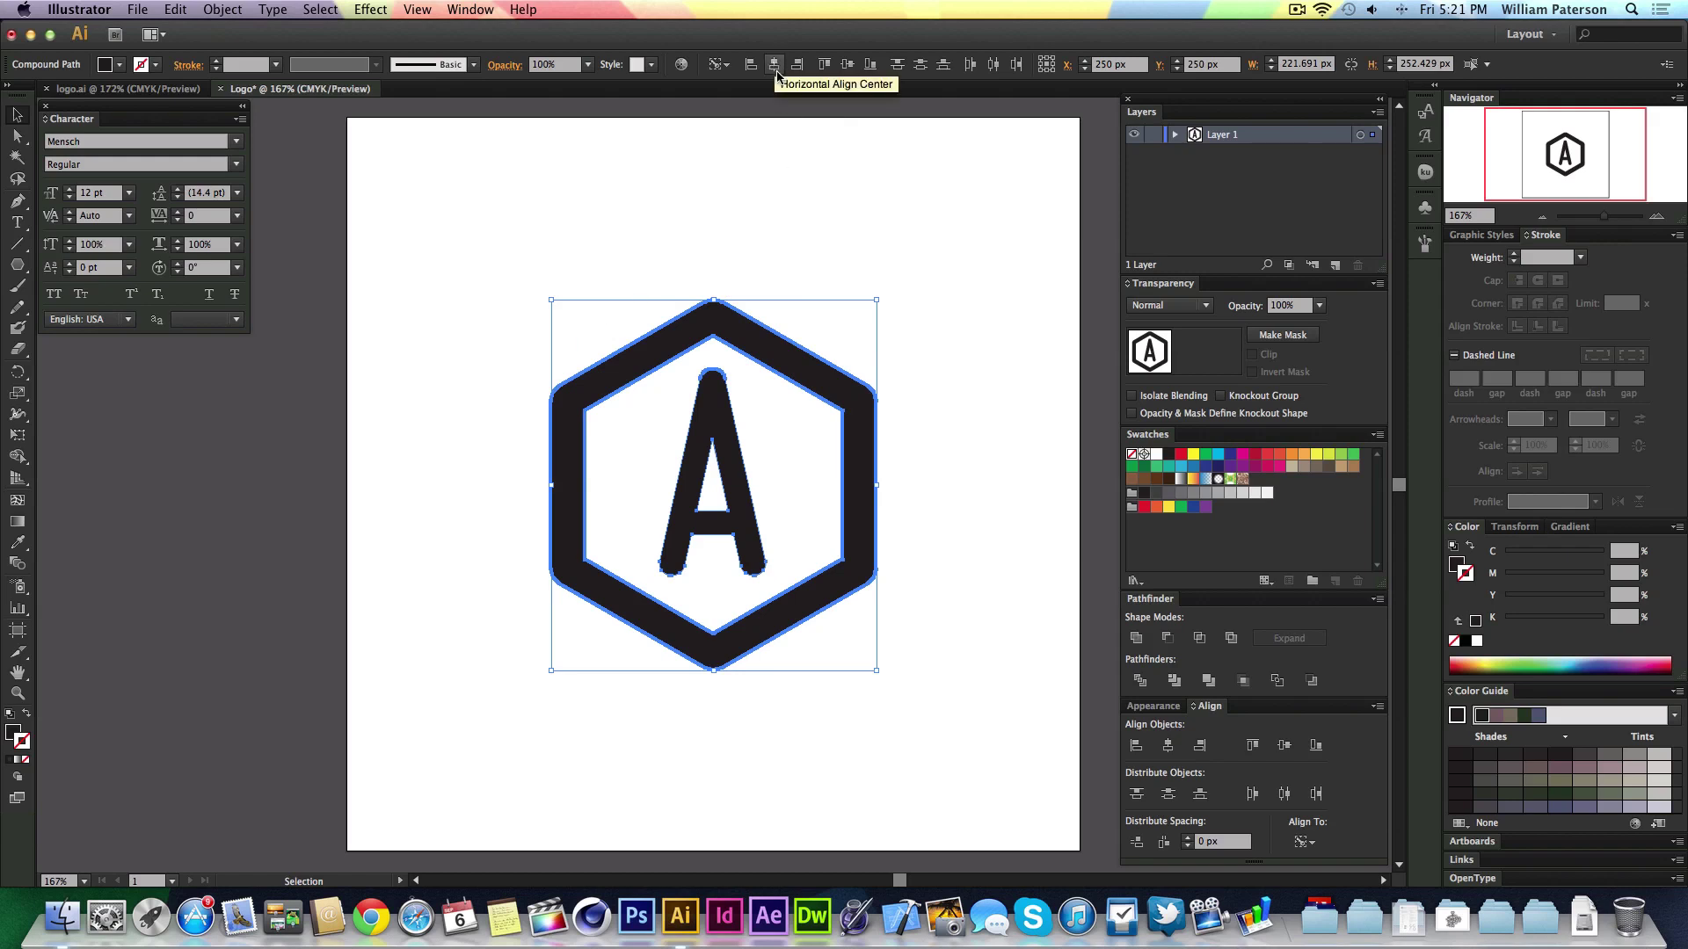
click(1168, 747)
click(1283, 747)
click(1039, 521)
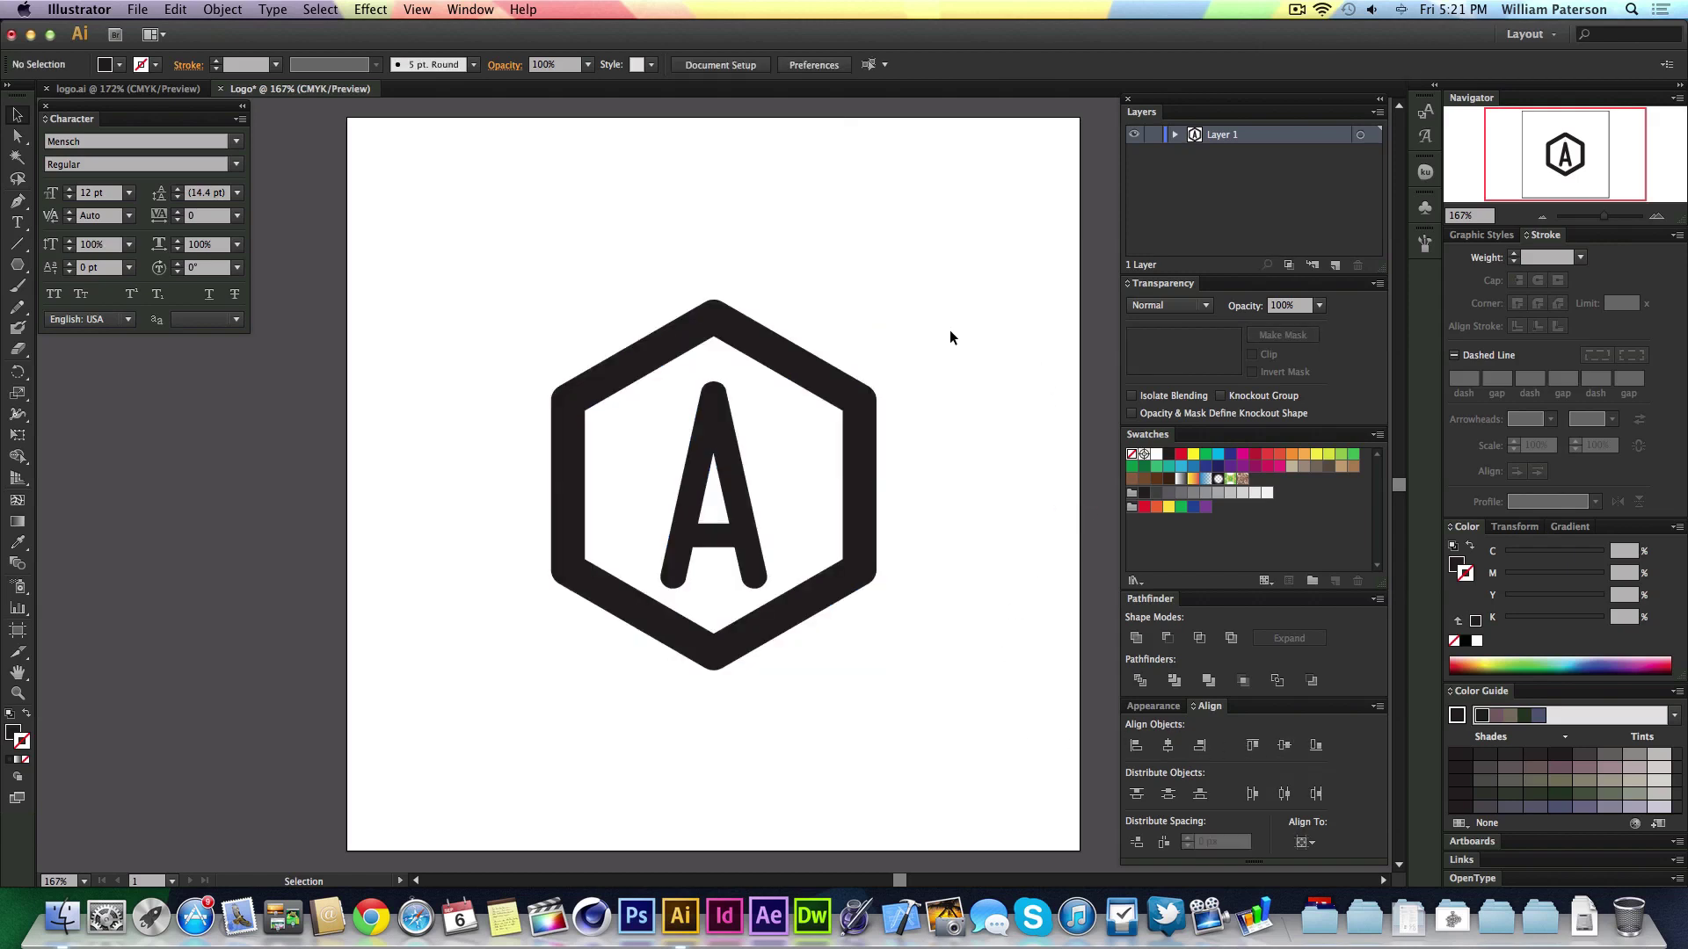
Group the hexagon and the A, then fill the group cyan with no stroke.
drag(957, 309, 474, 720)
key(super+g)
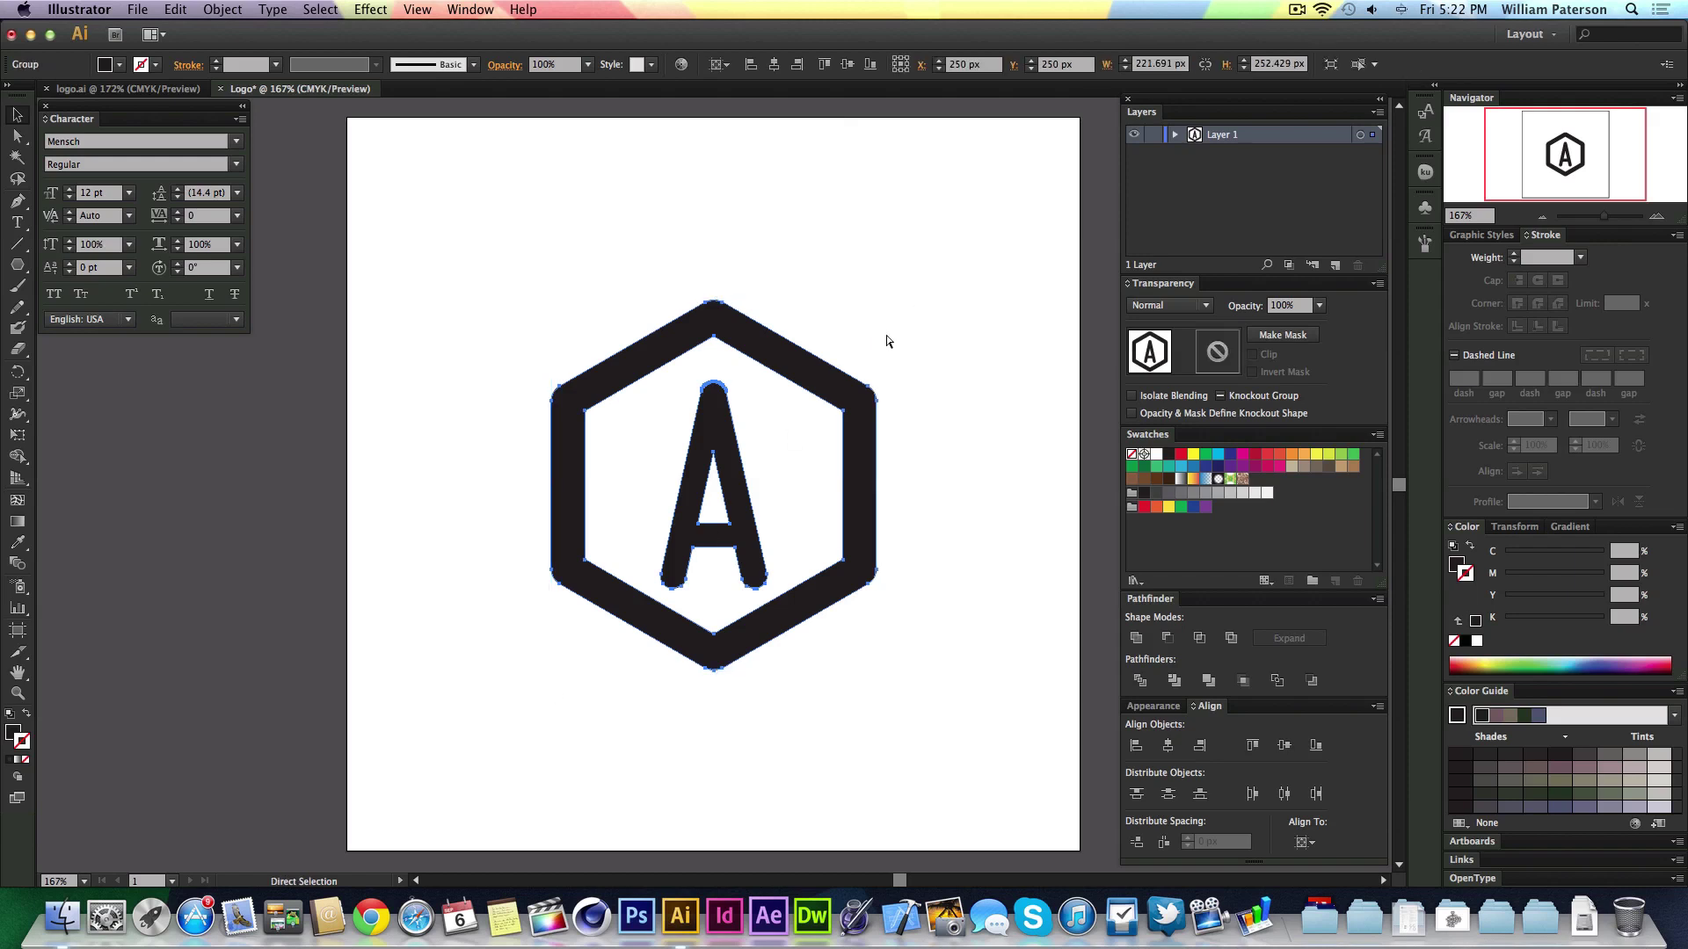
click(1193, 465)
key(slash)
key(x)
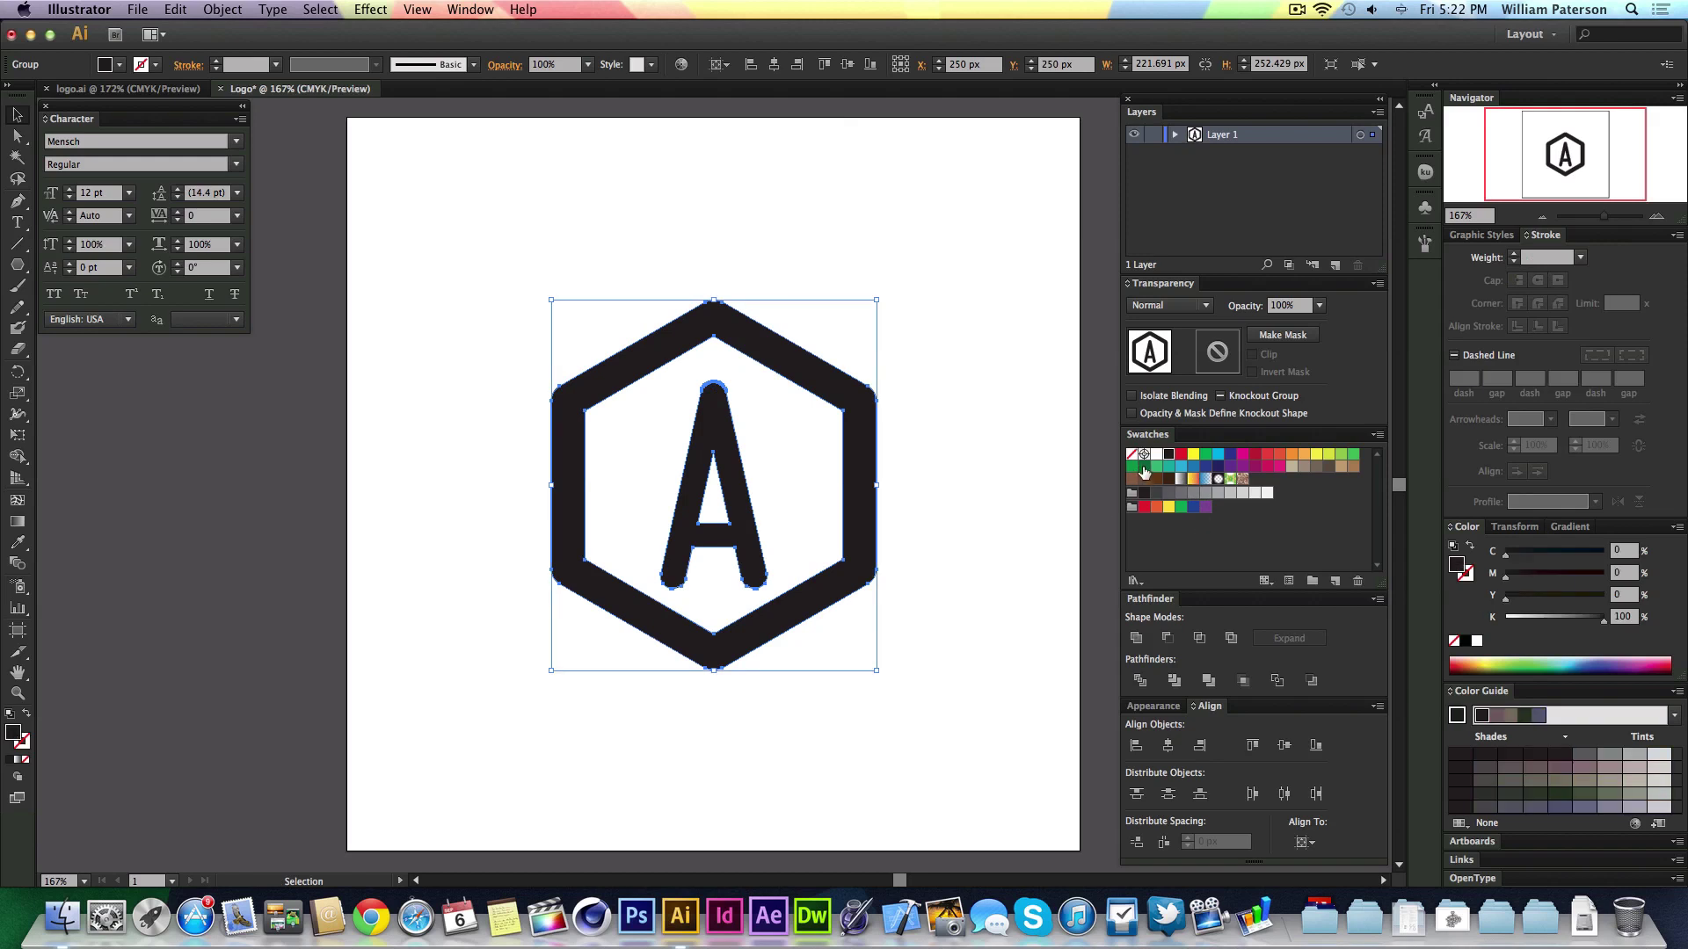
click(1180, 466)
Change the logo's fill to dark blue (C 100, M 95, Y 5, K 0).
click(934, 556)
drag(955, 393, 725, 619)
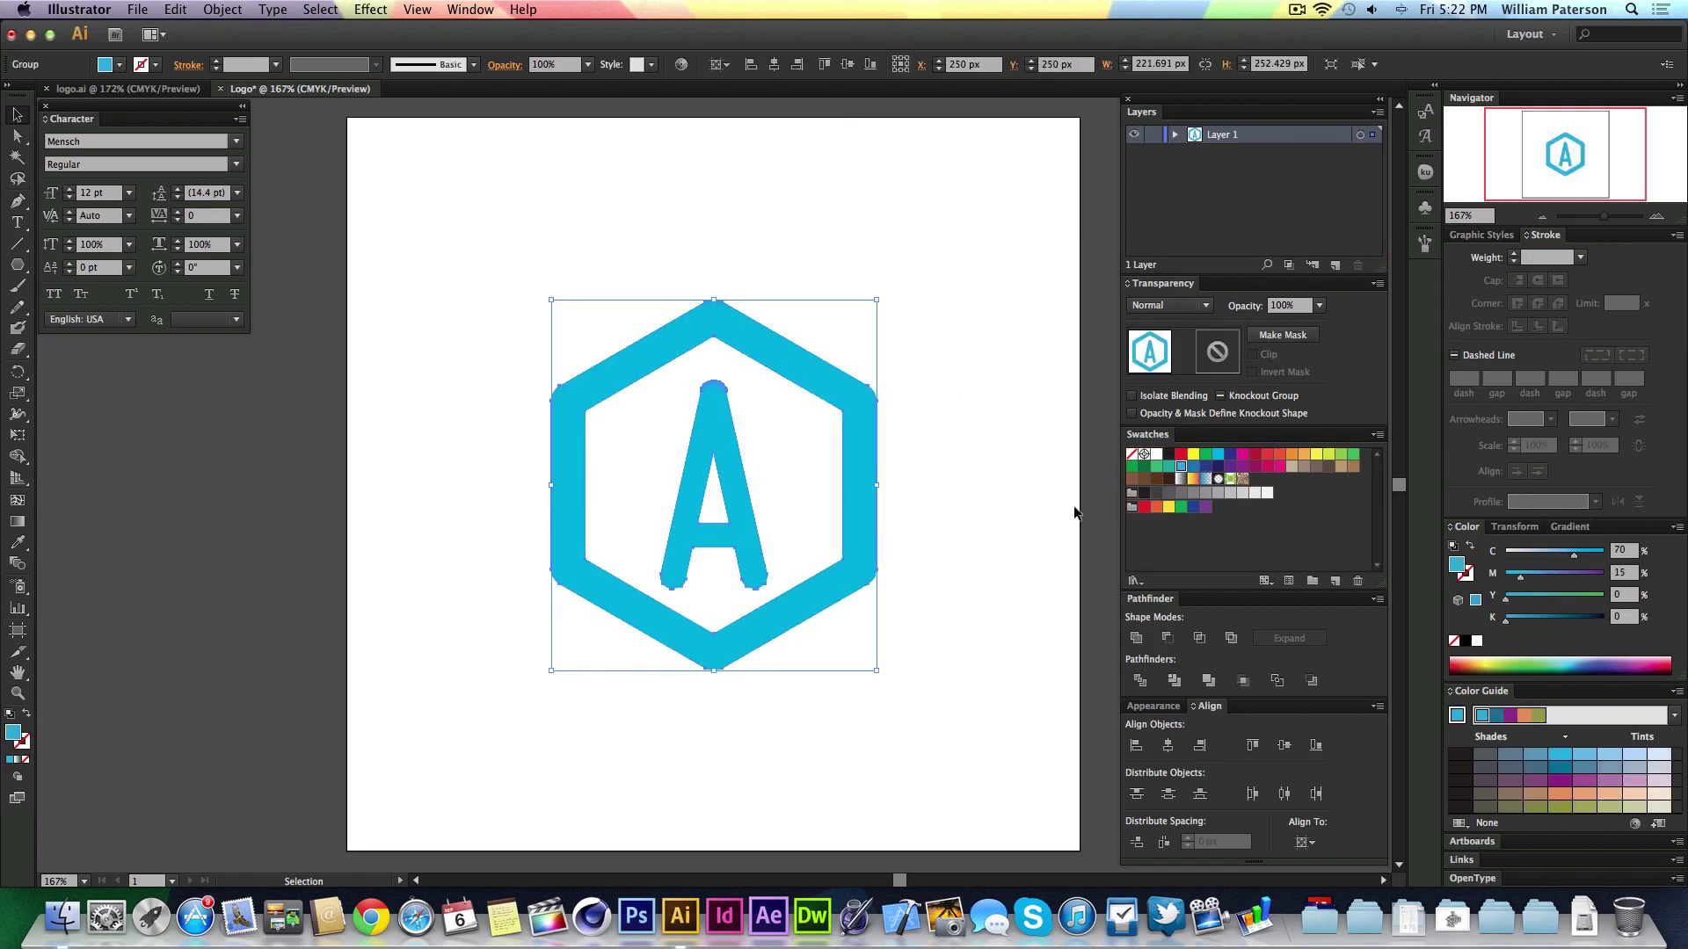
click(1205, 466)
click(923, 483)
drag(978, 324, 474, 580)
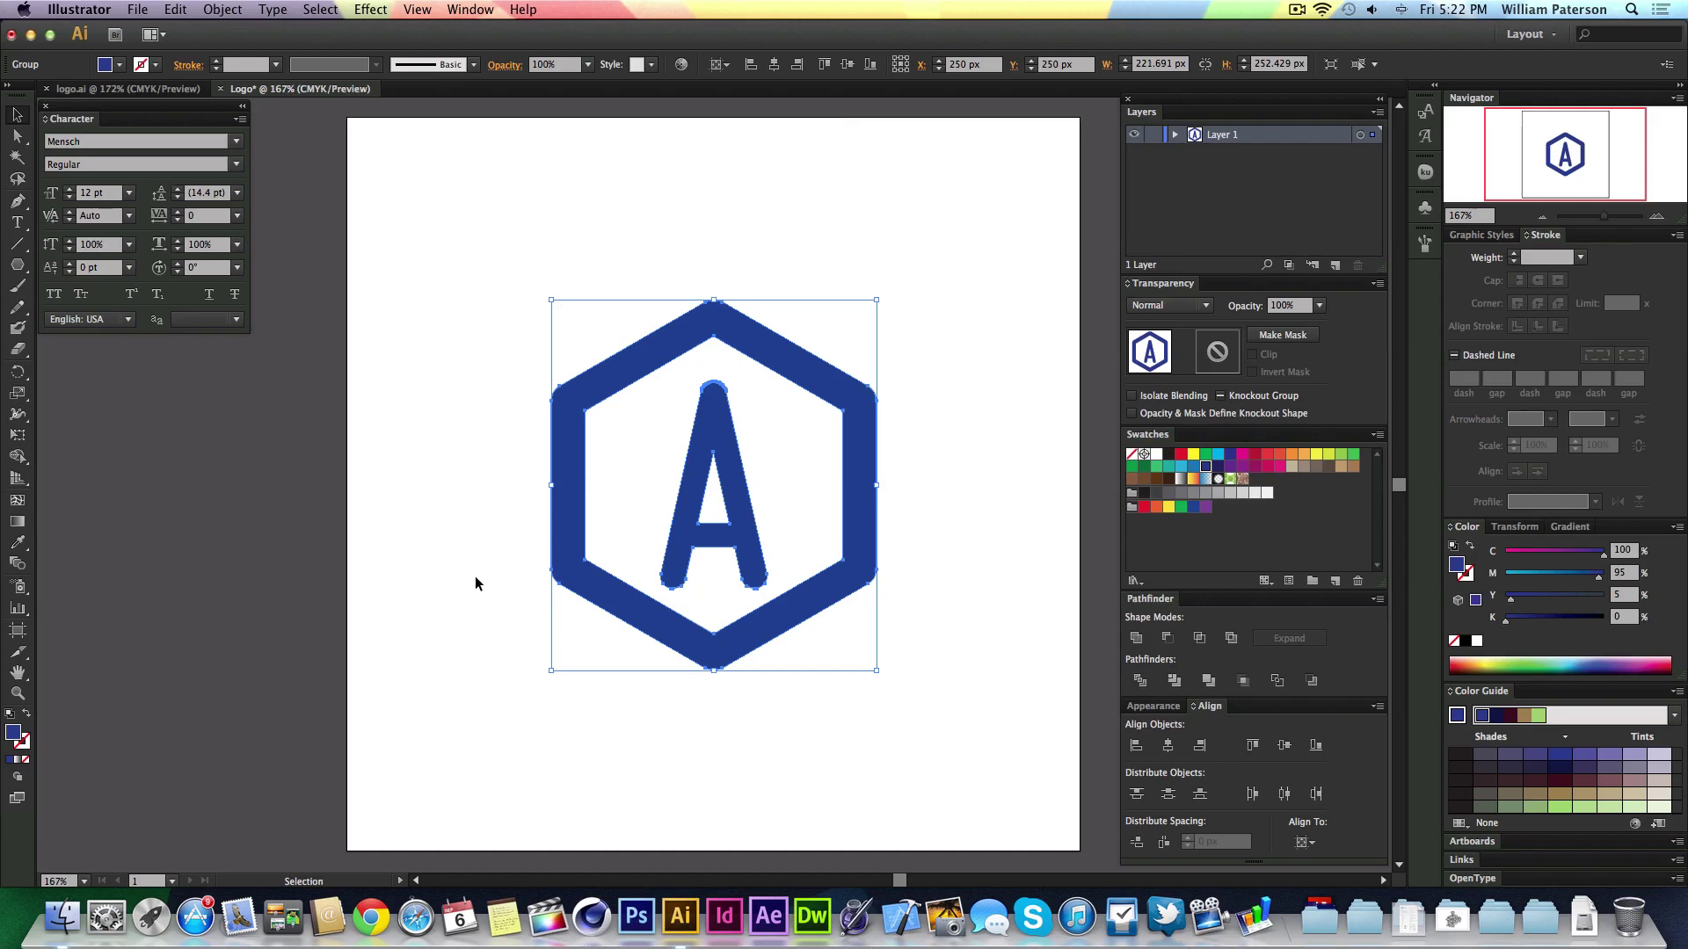
key(super)
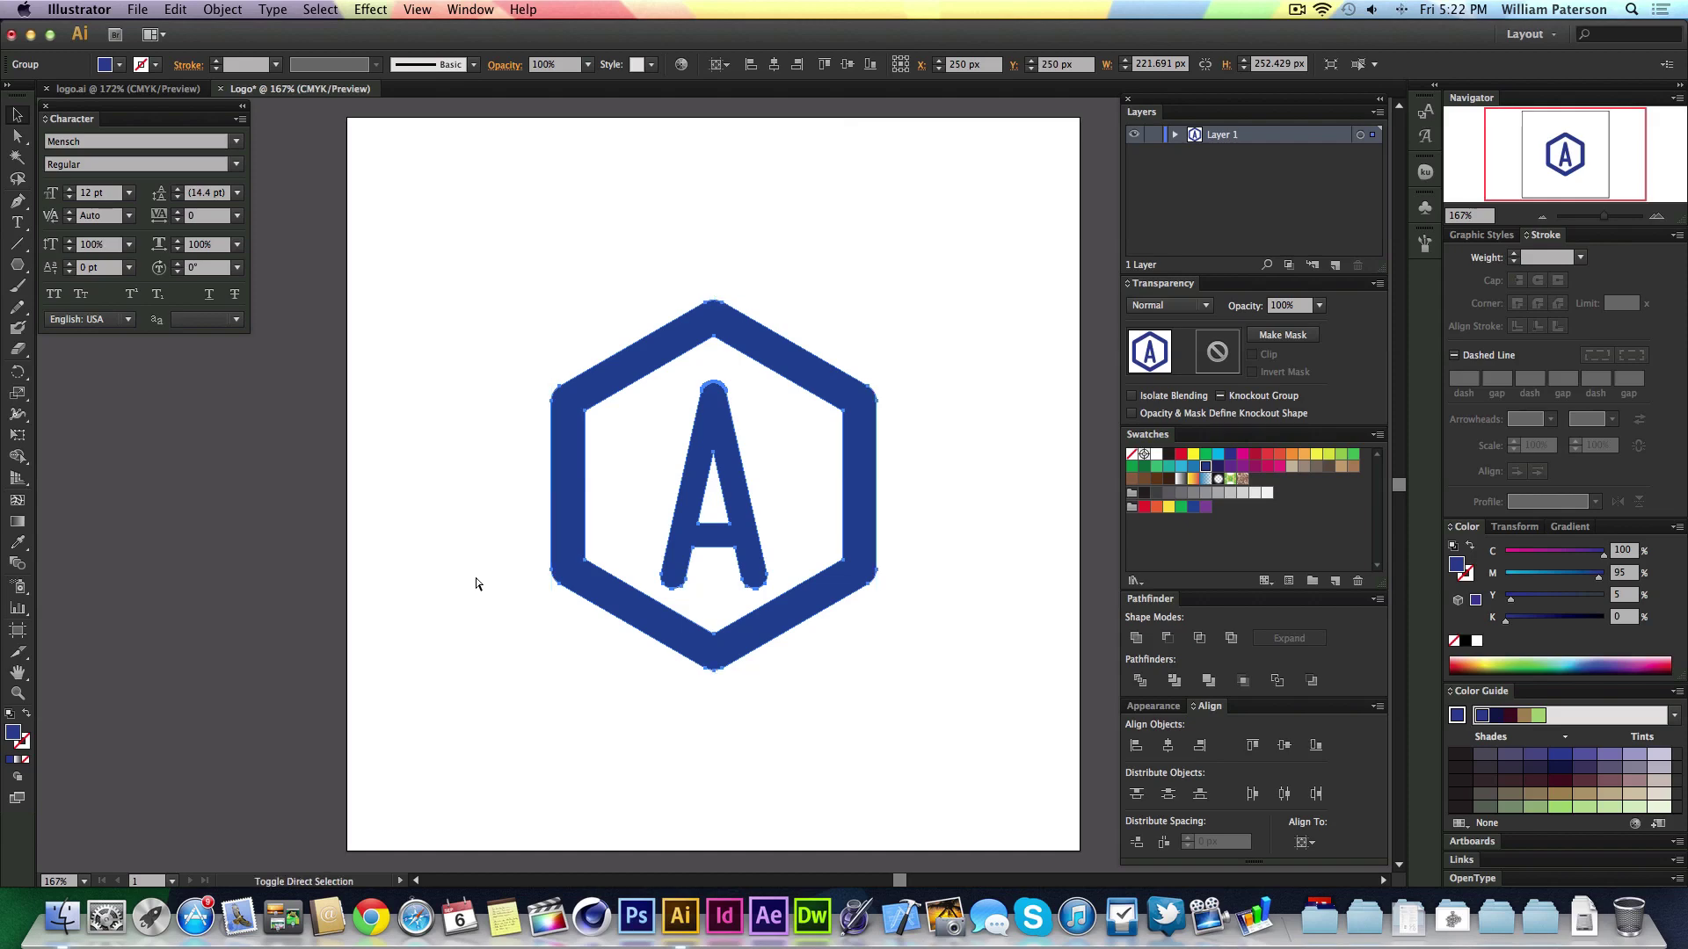